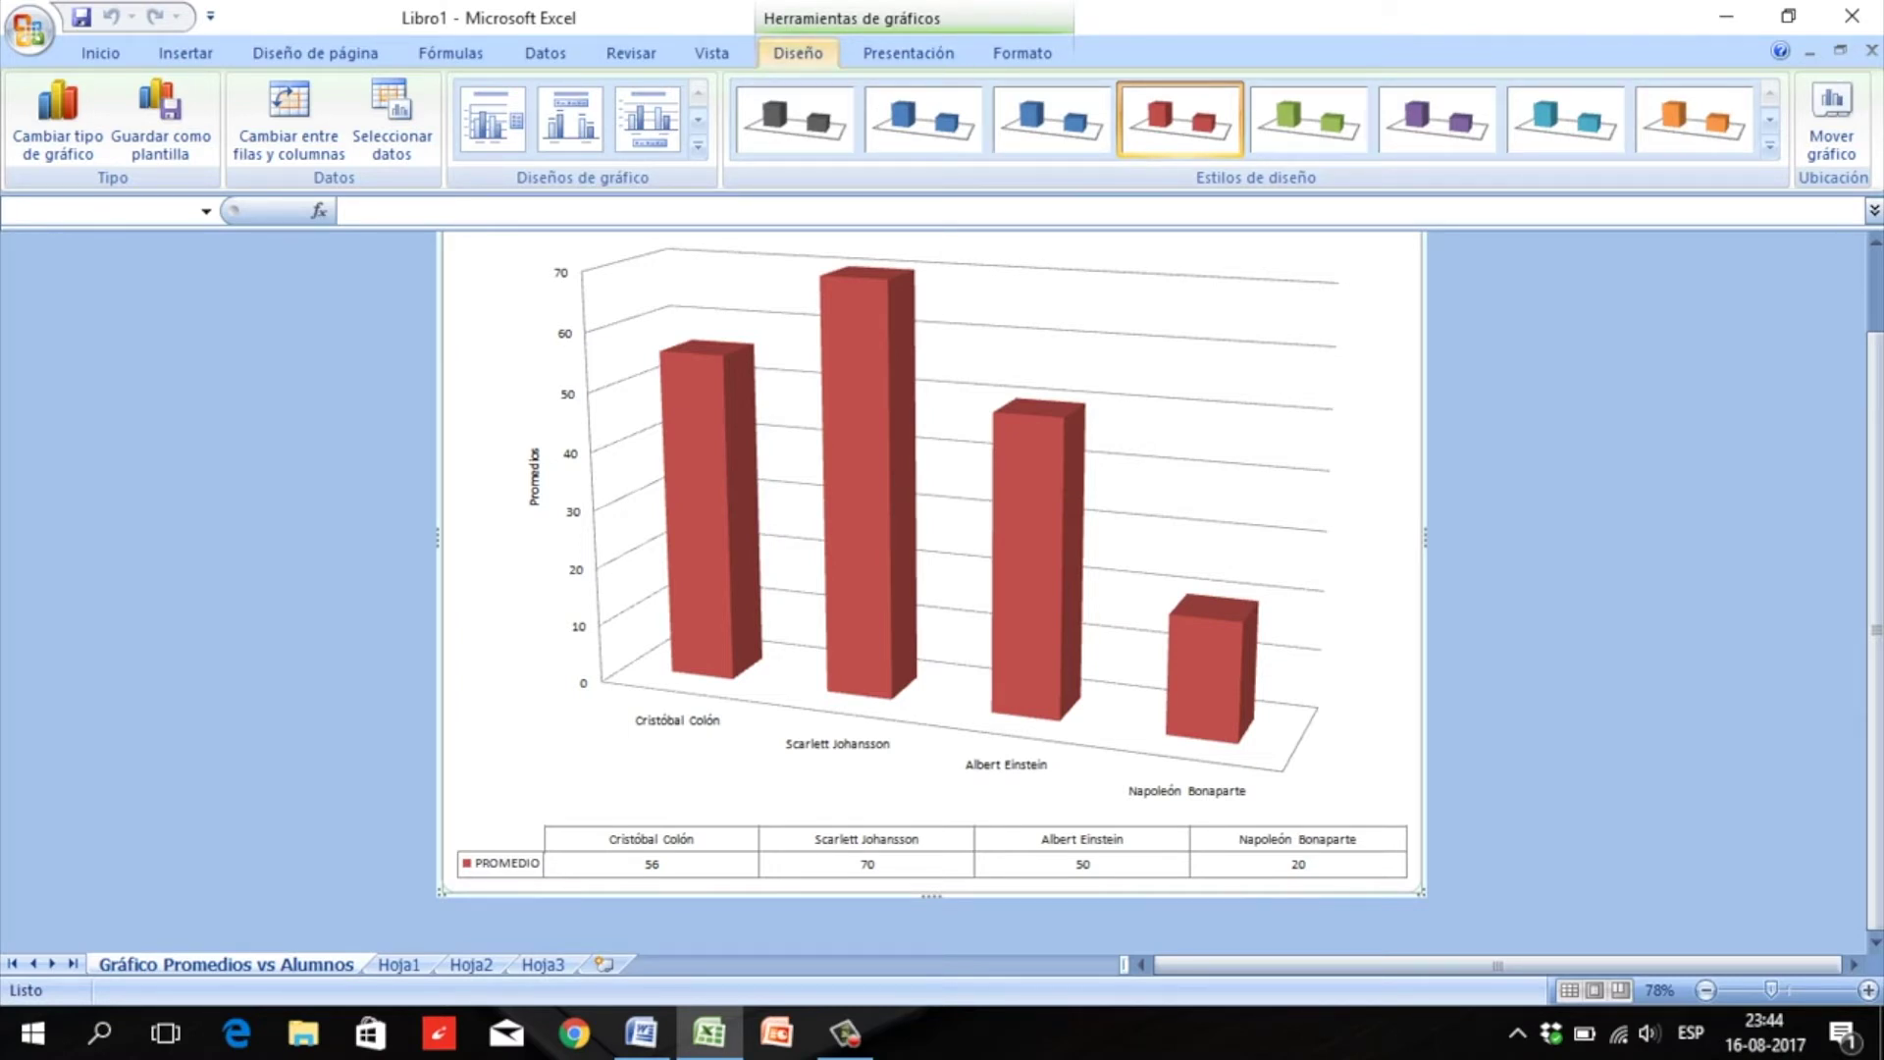
Open the chart area formatting, try solid and texture fills, and apply a gradient fill (Relleno degradado).
left_click(909, 54)
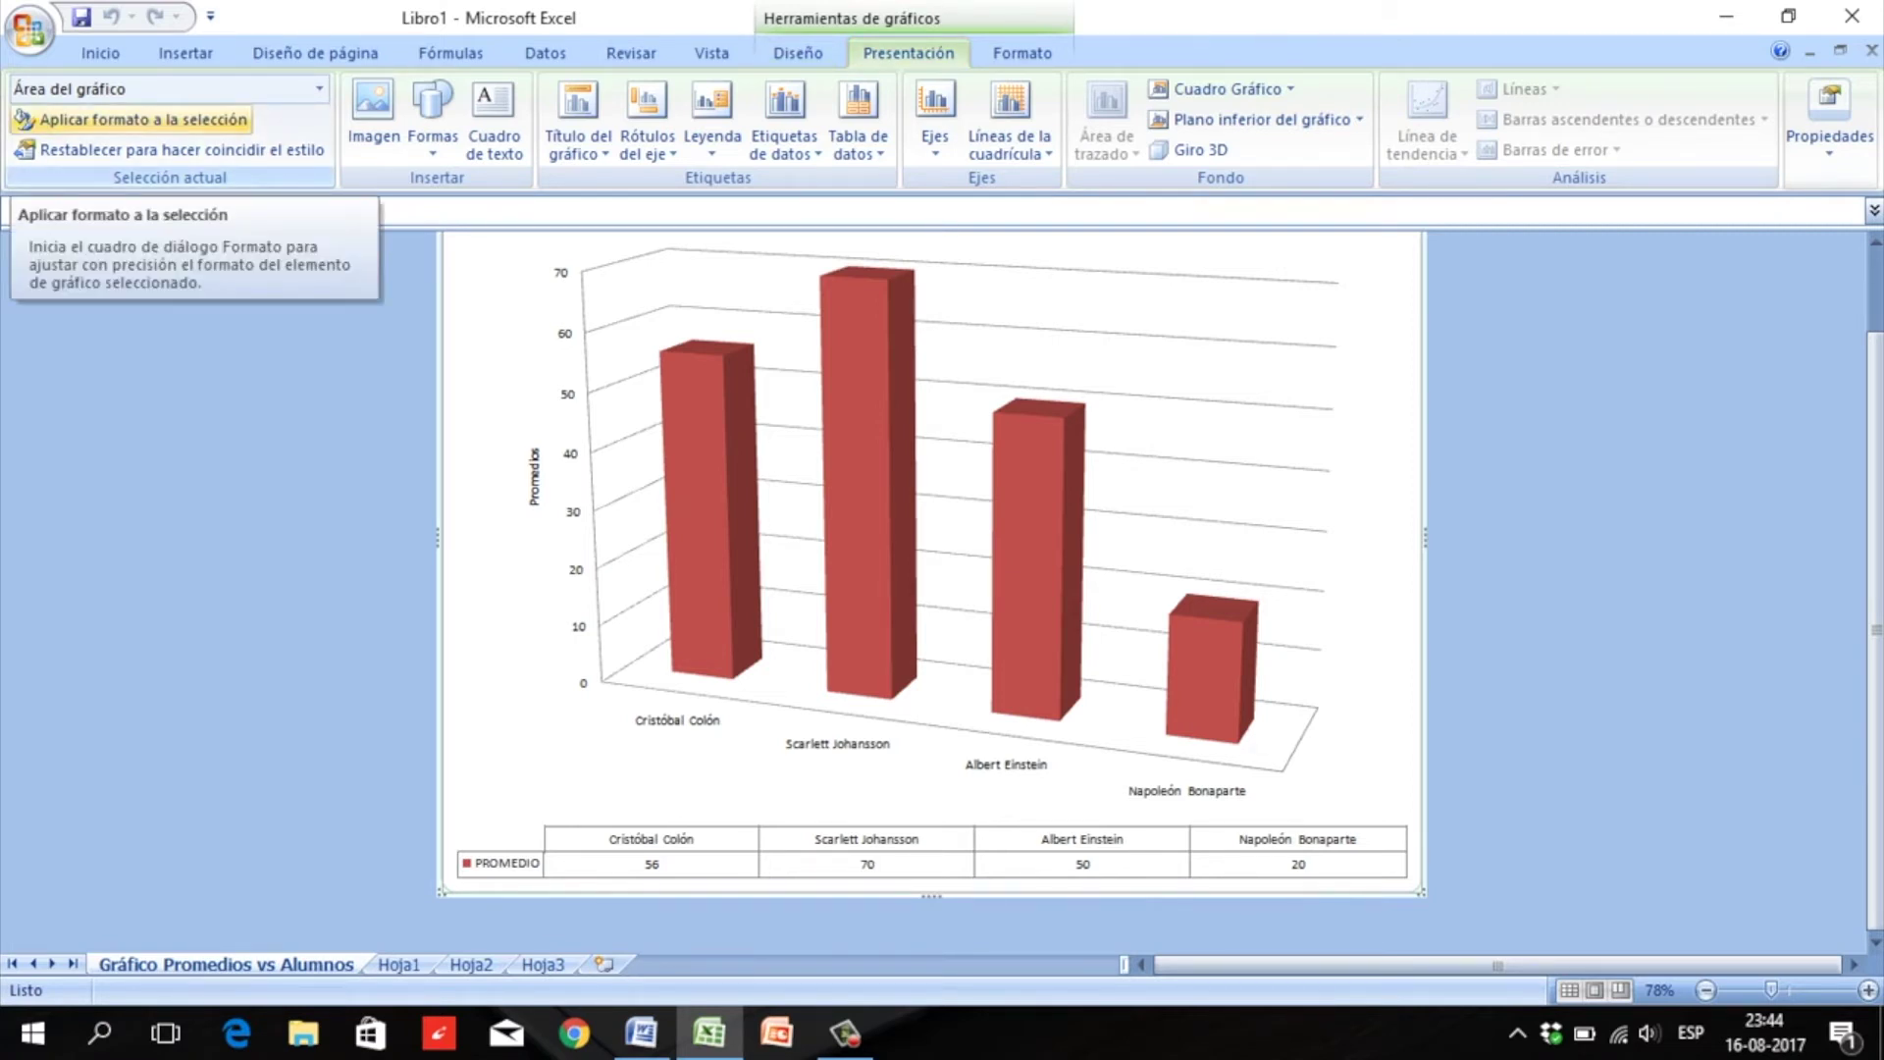
left_click(137, 119)
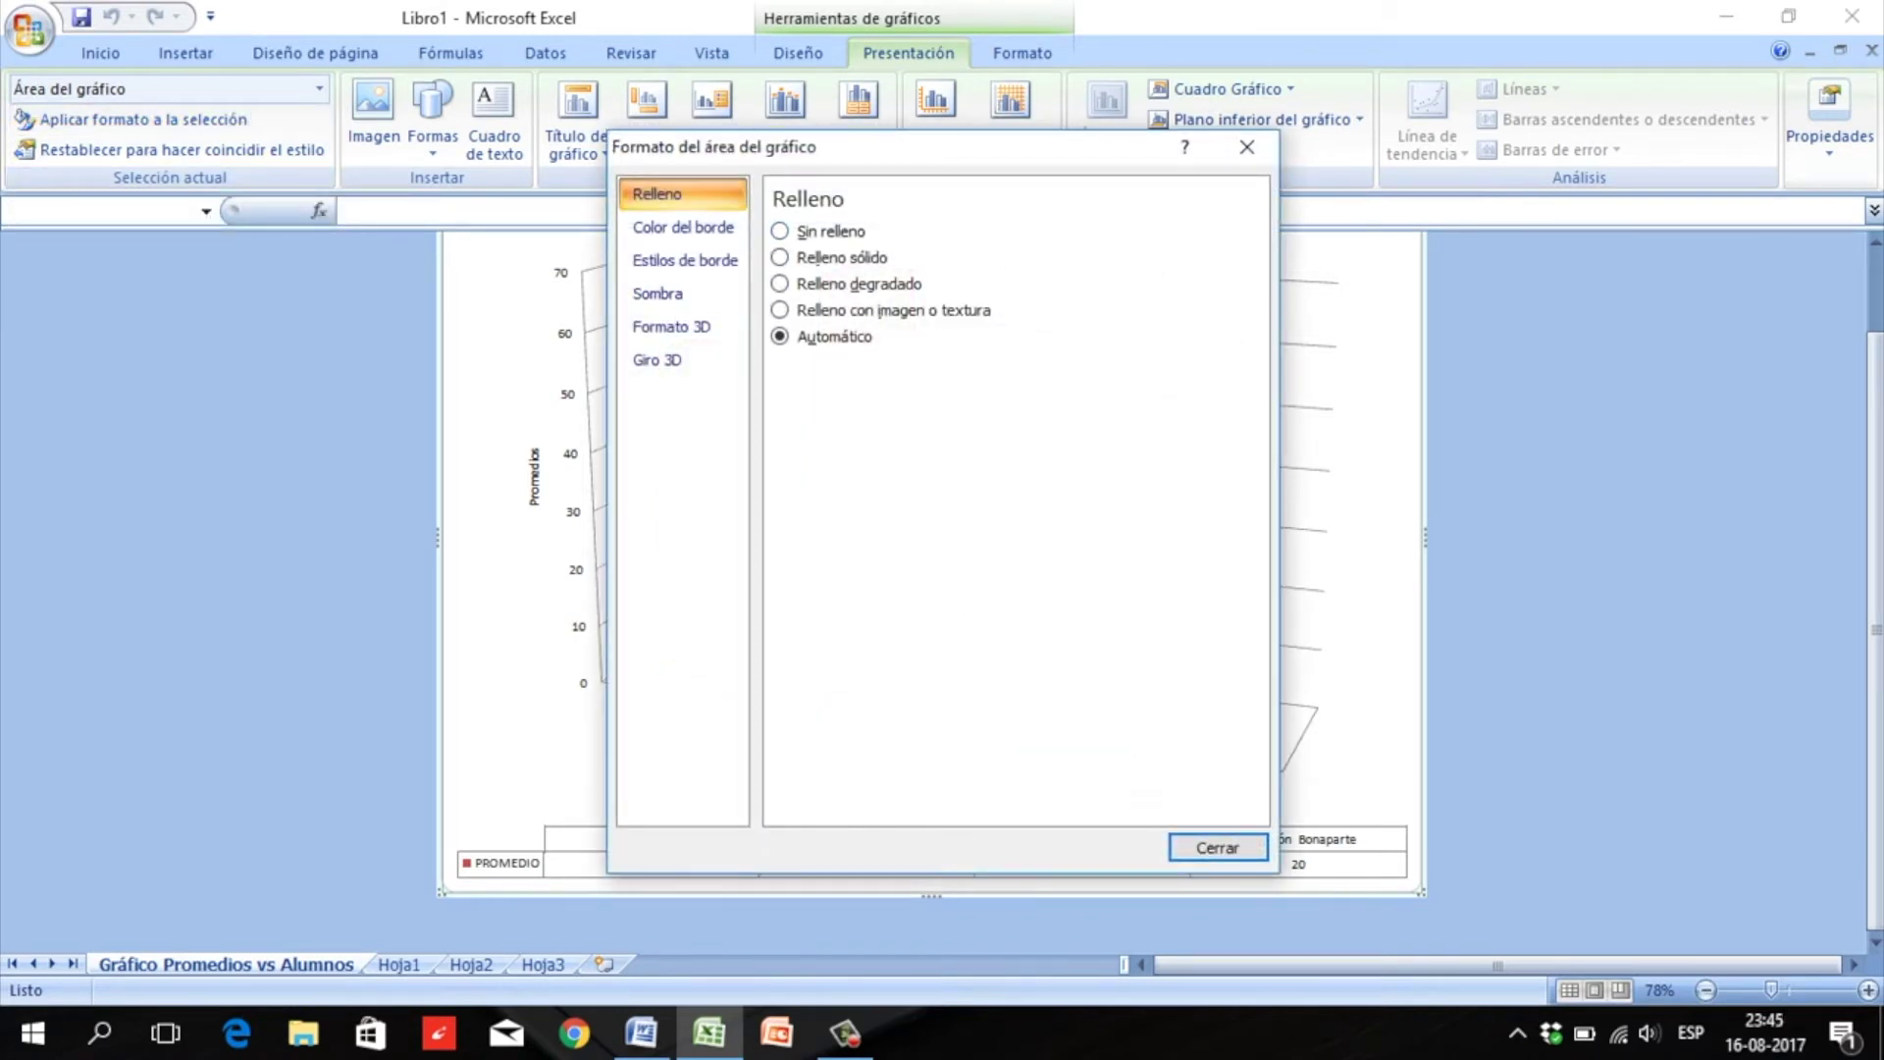
left_click(814, 257)
left_click_drag(1073, 158, 1690, 174)
left_click(1476, 299)
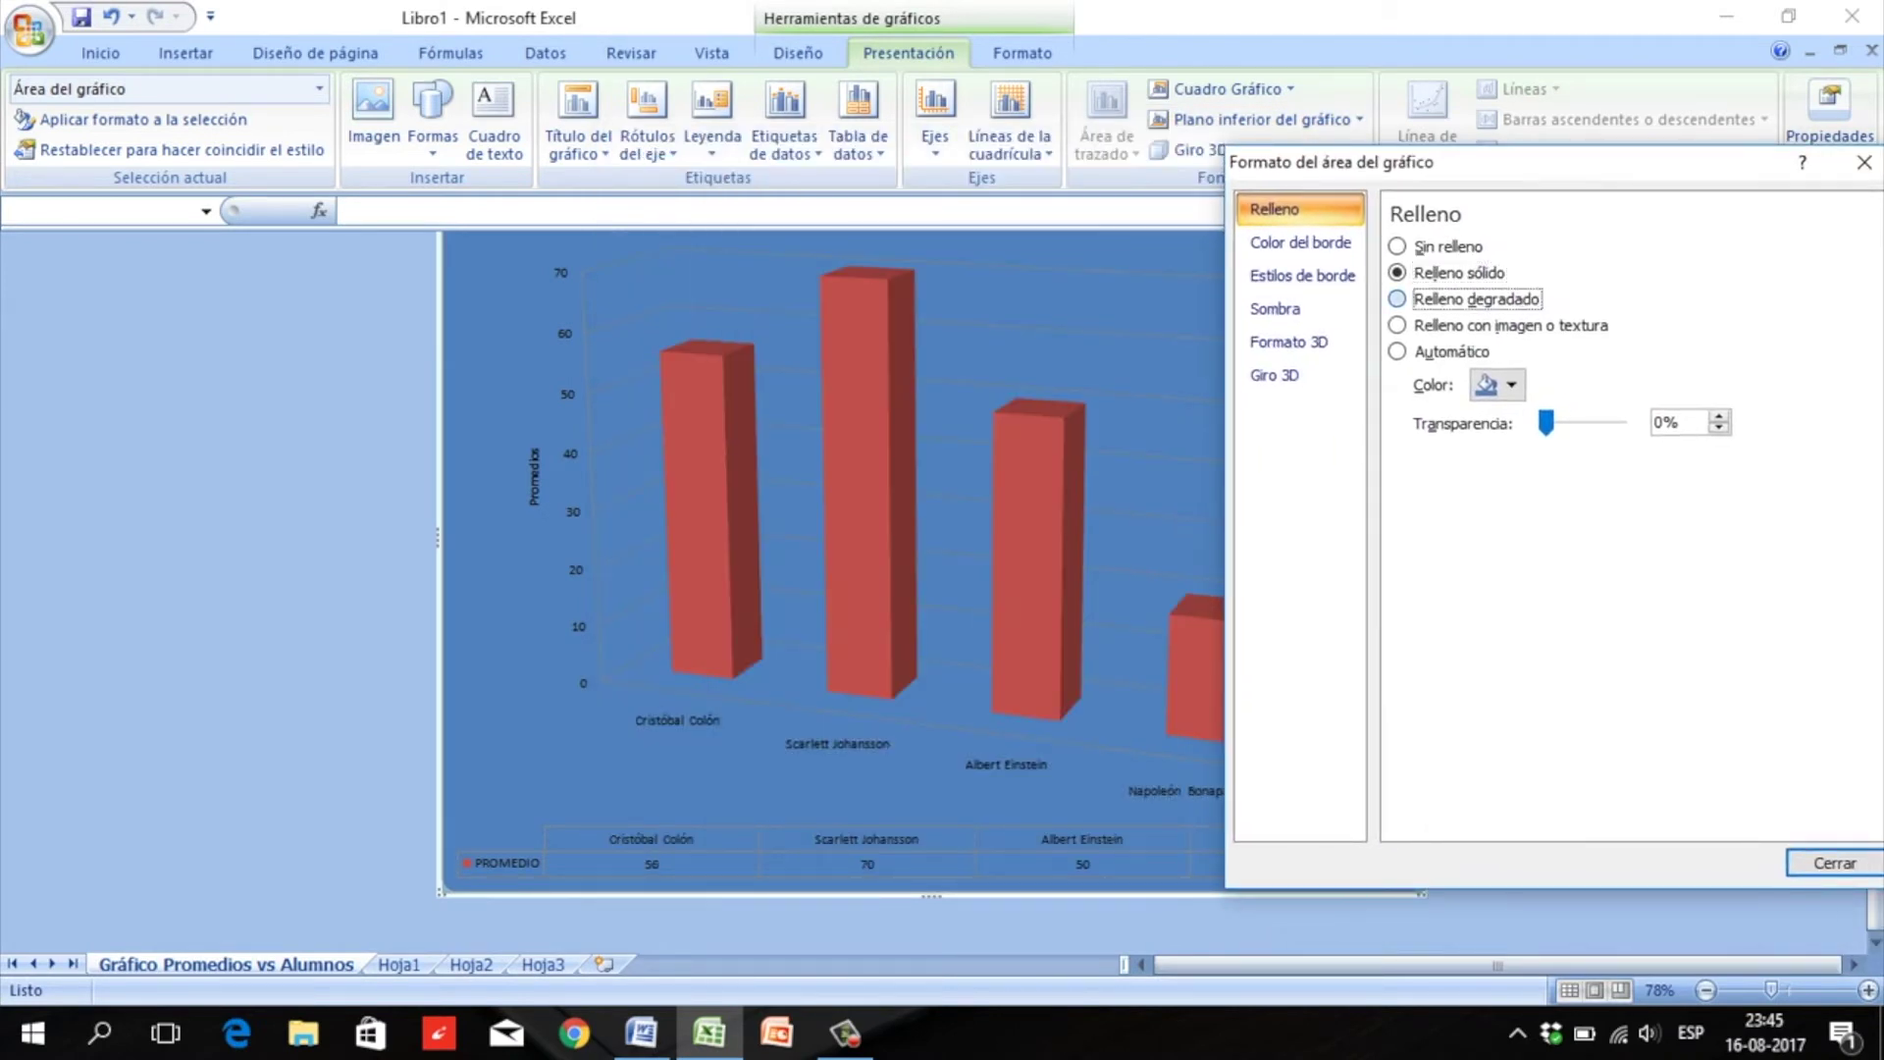
left_click_drag(1596, 178, 1196, 166)
left_click(1354, 358)
left_click(1138, 271)
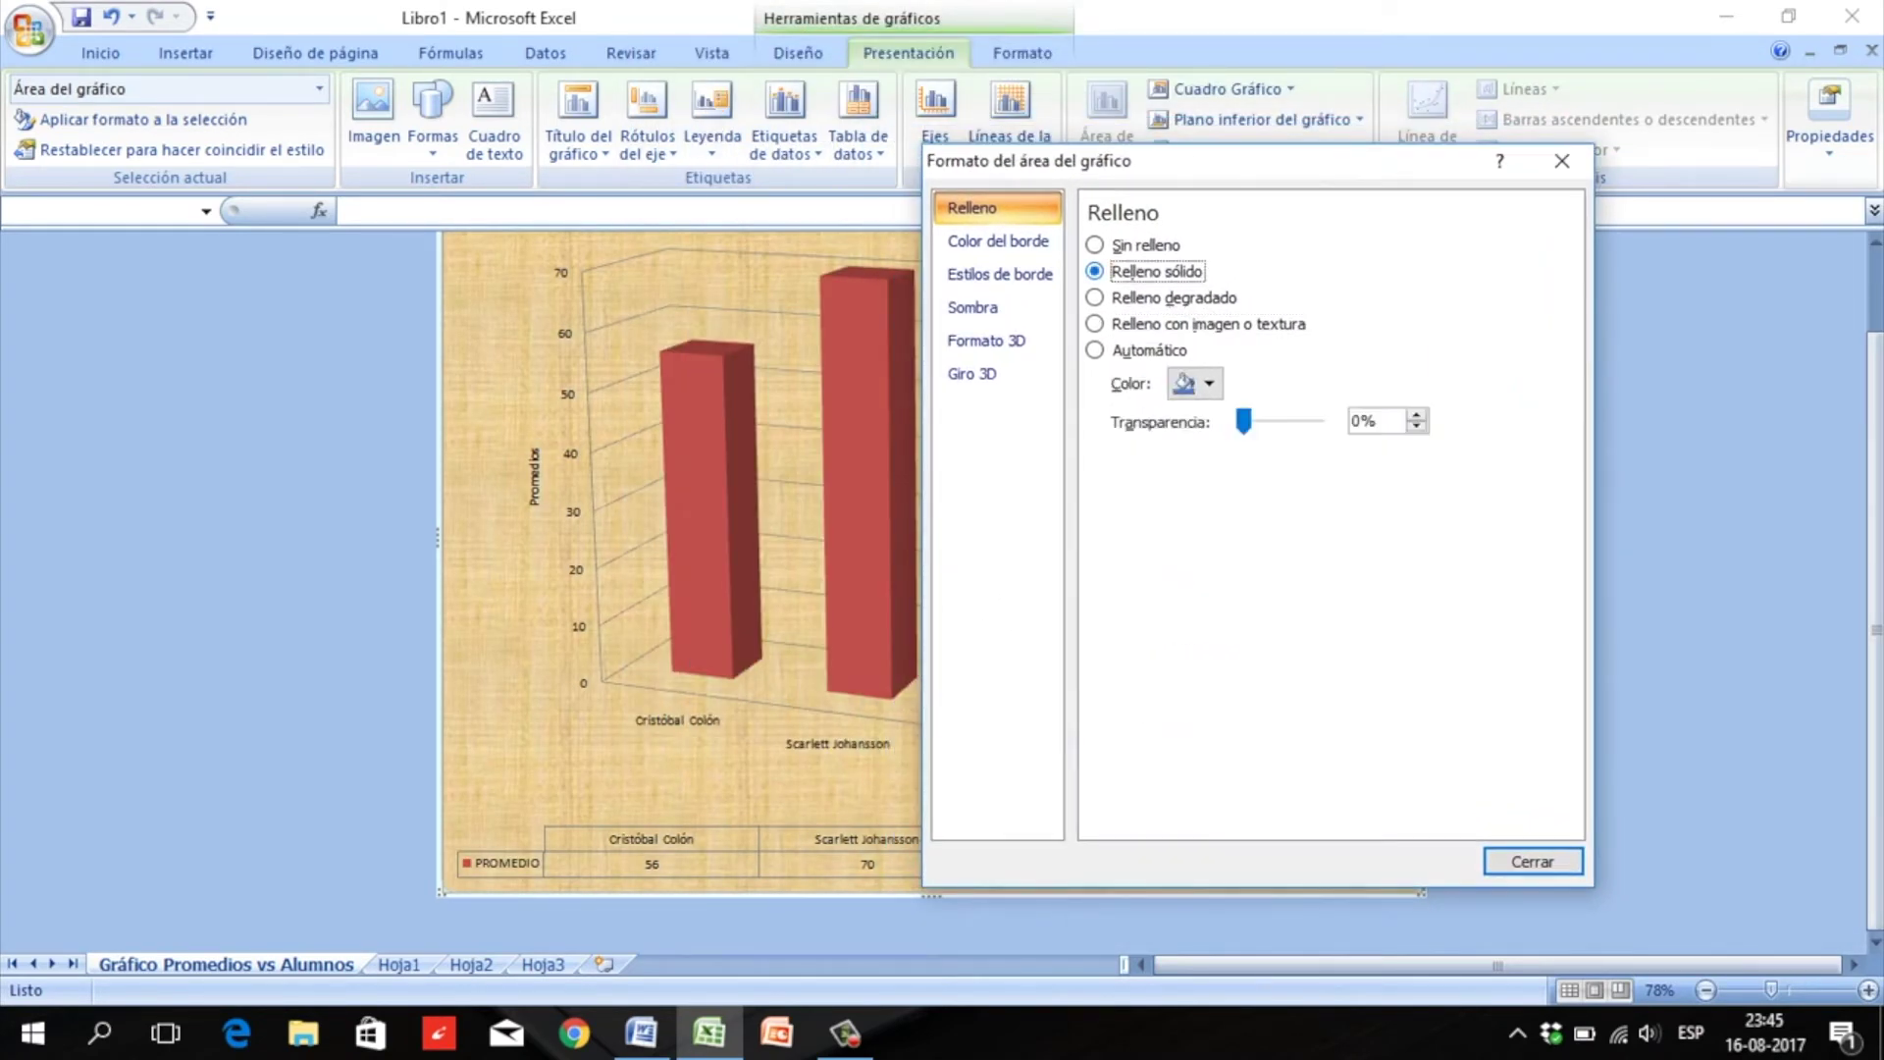
left_click(1139, 298)
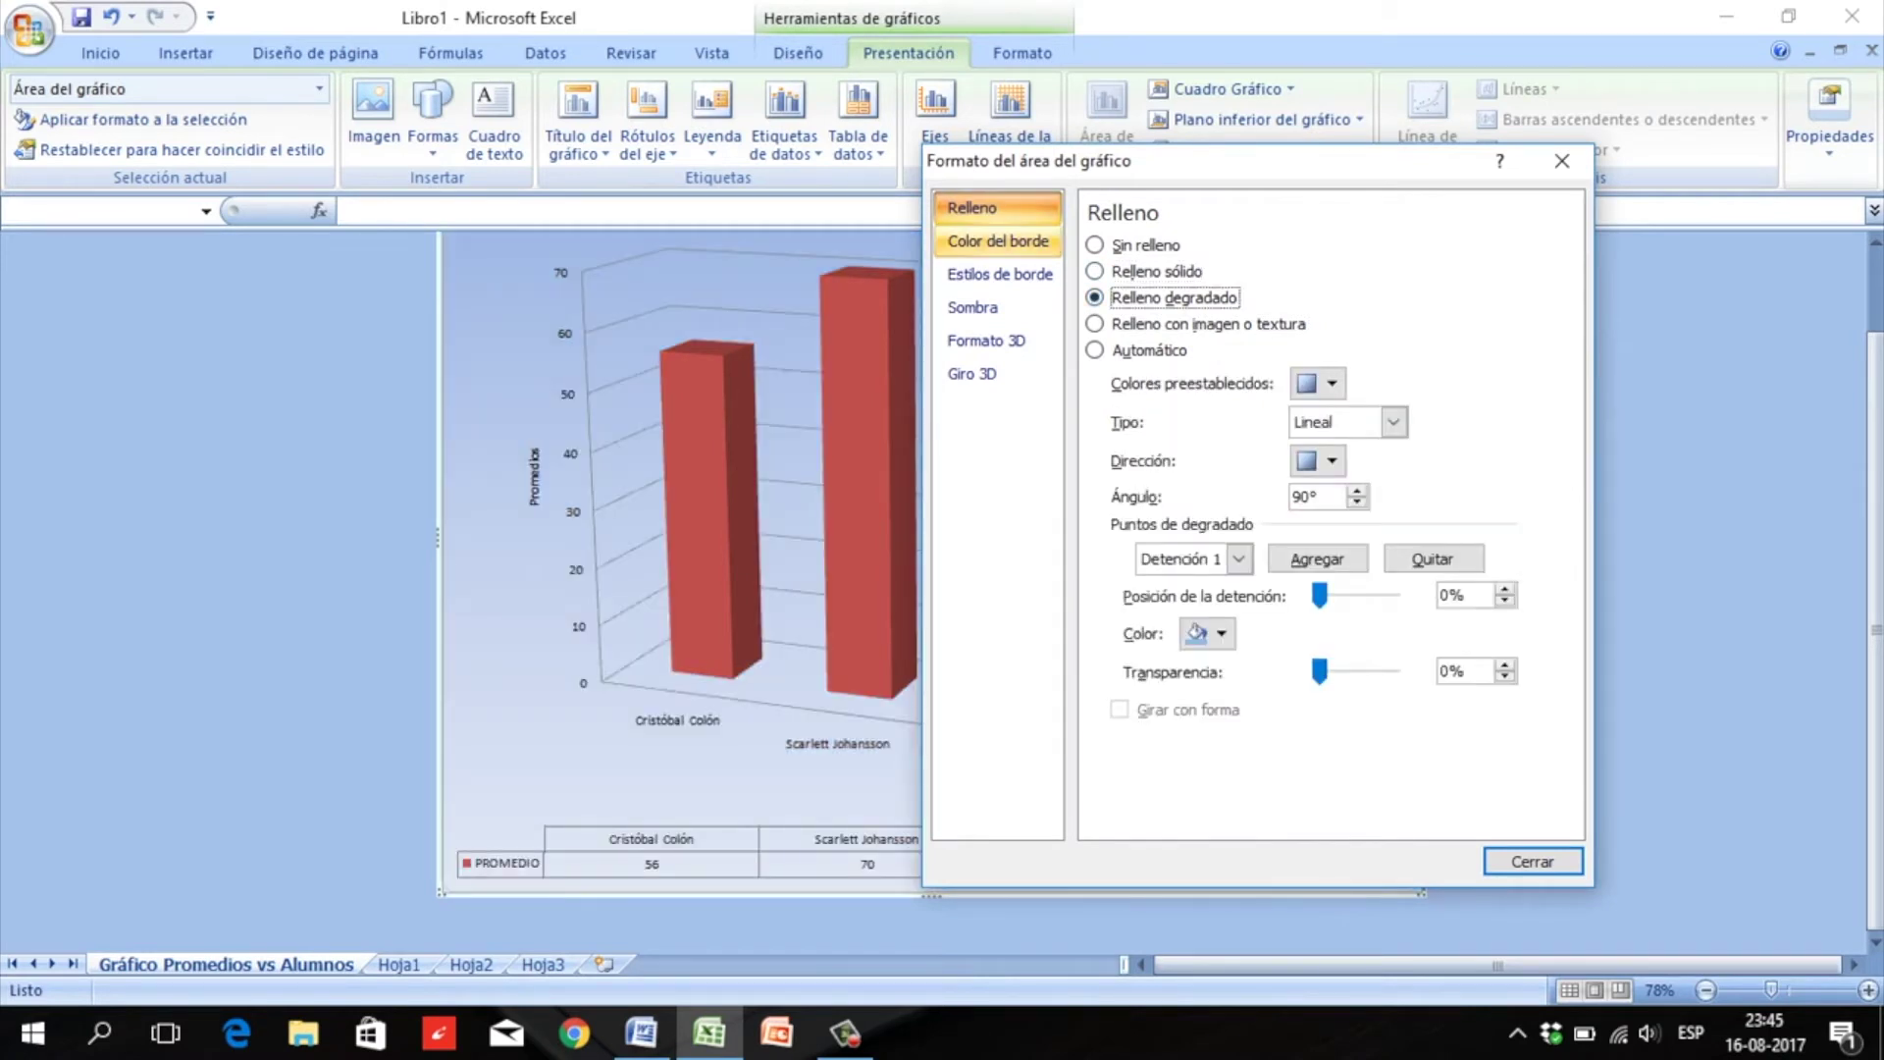
Review the chart area's border colour, border style, shadow, 3D format and 3D rotation settings.
left_click(998, 242)
left_click(1000, 273)
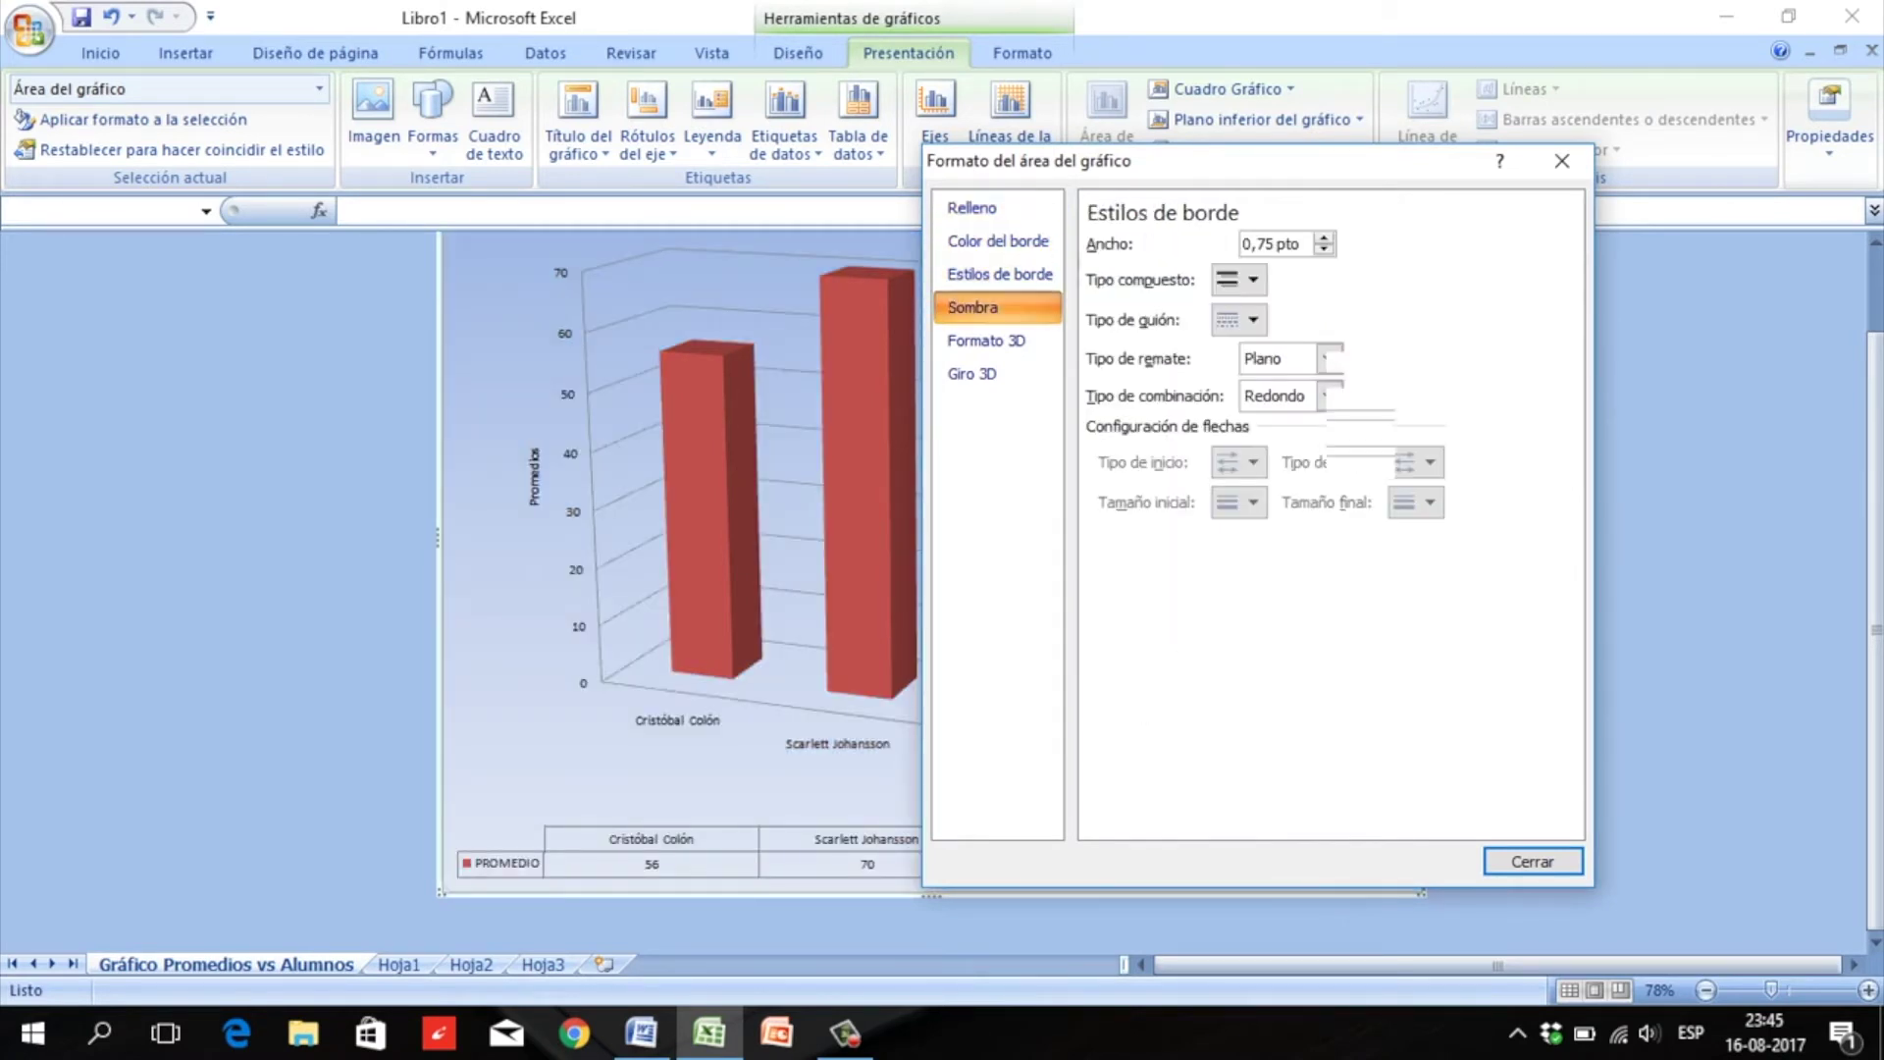
left_click(973, 307)
left_click(987, 341)
left_click(973, 374)
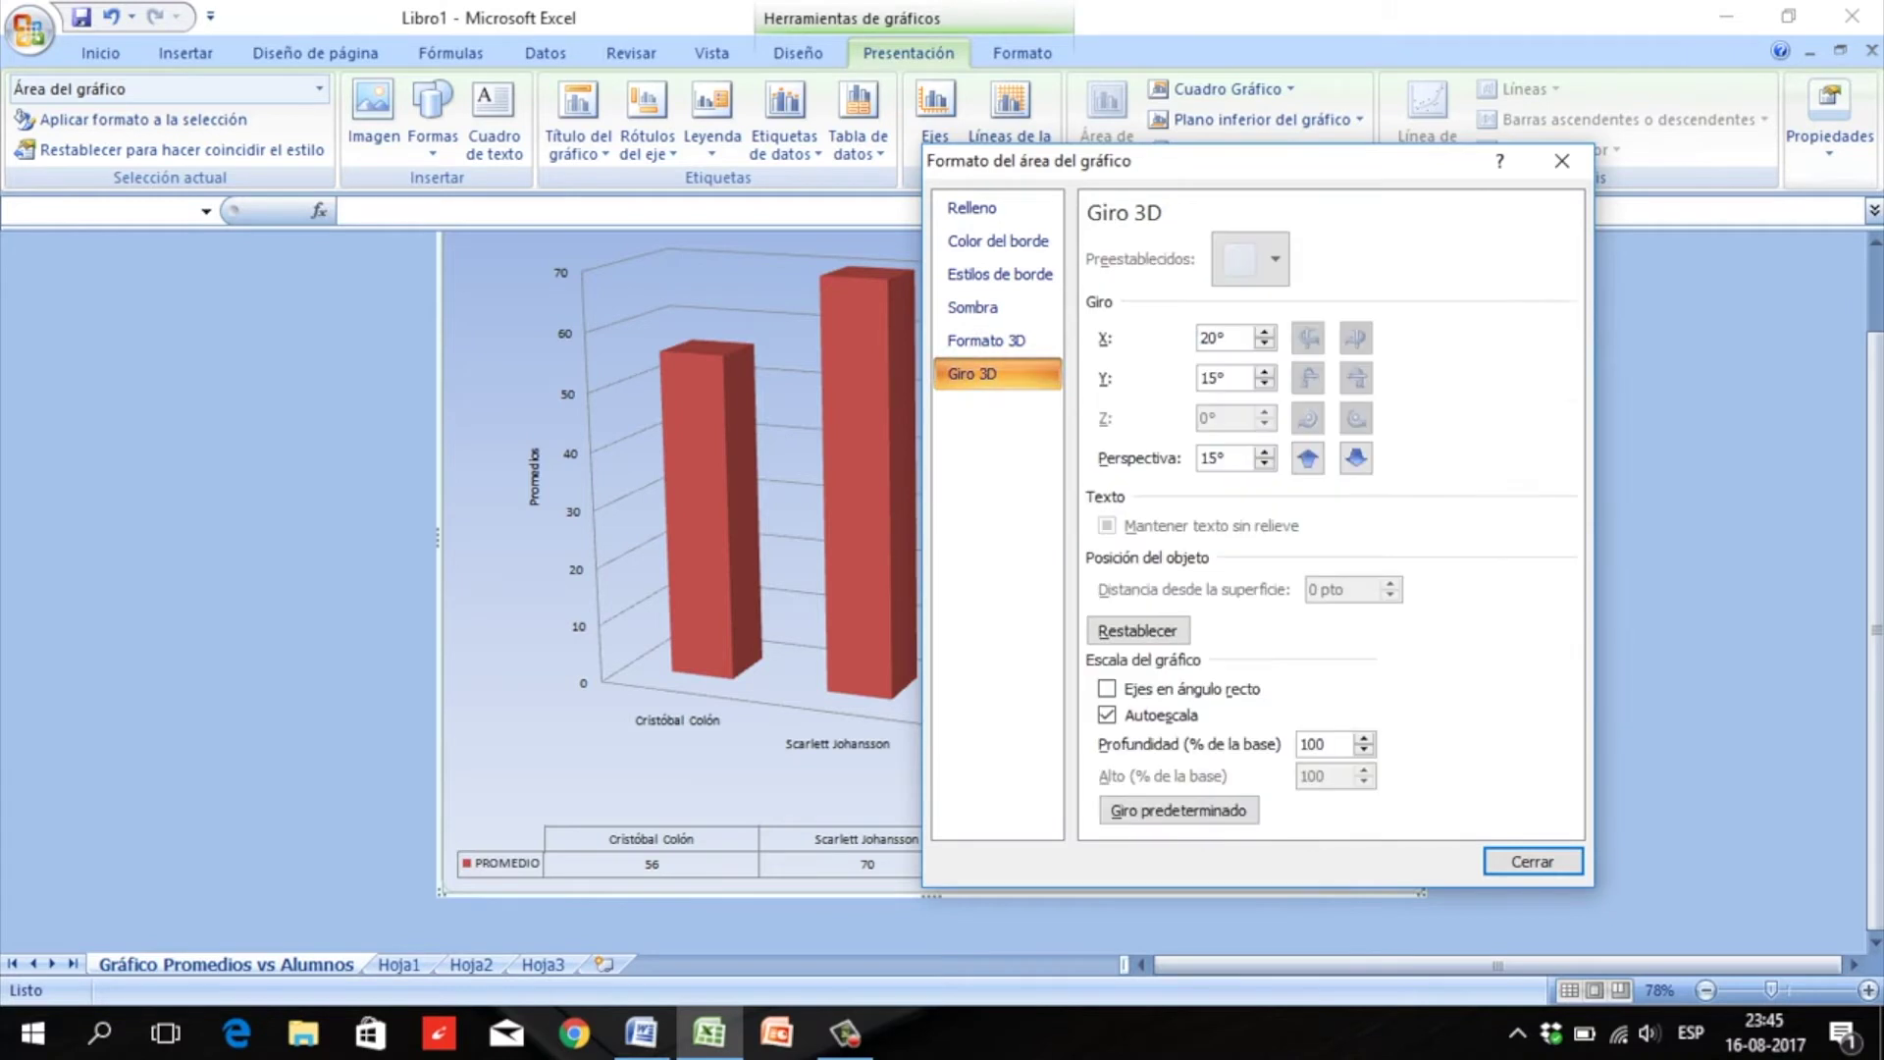
left_click(987, 341)
left_click(973, 374)
Try rotating the 3D chart to an X rotation of 140°.
left_click_drag(1255, 177, 1624, 174)
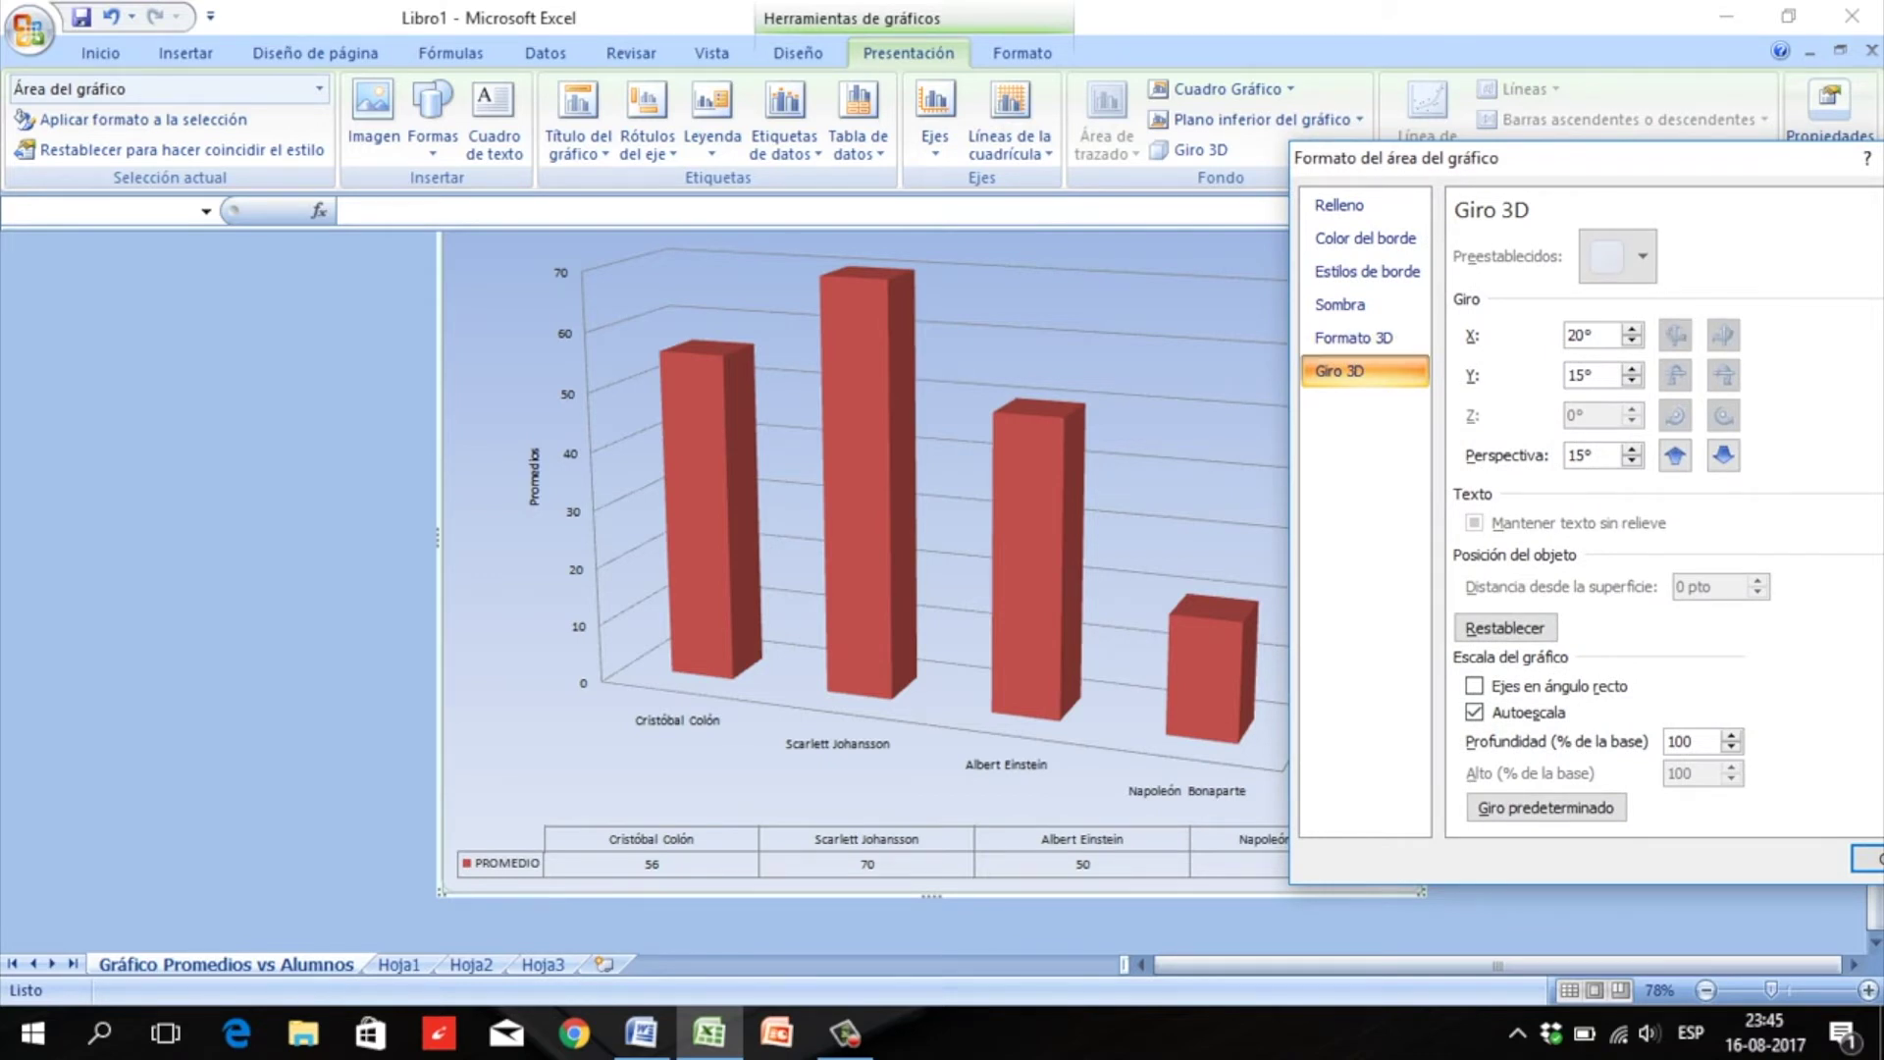
left_click(1633, 330)
left_click(1632, 329)
left_click(1632, 330)
left_click(1632, 330)
left_click(1632, 329)
left_click(1632, 330)
left_click(1632, 330)
left_click(1632, 330)
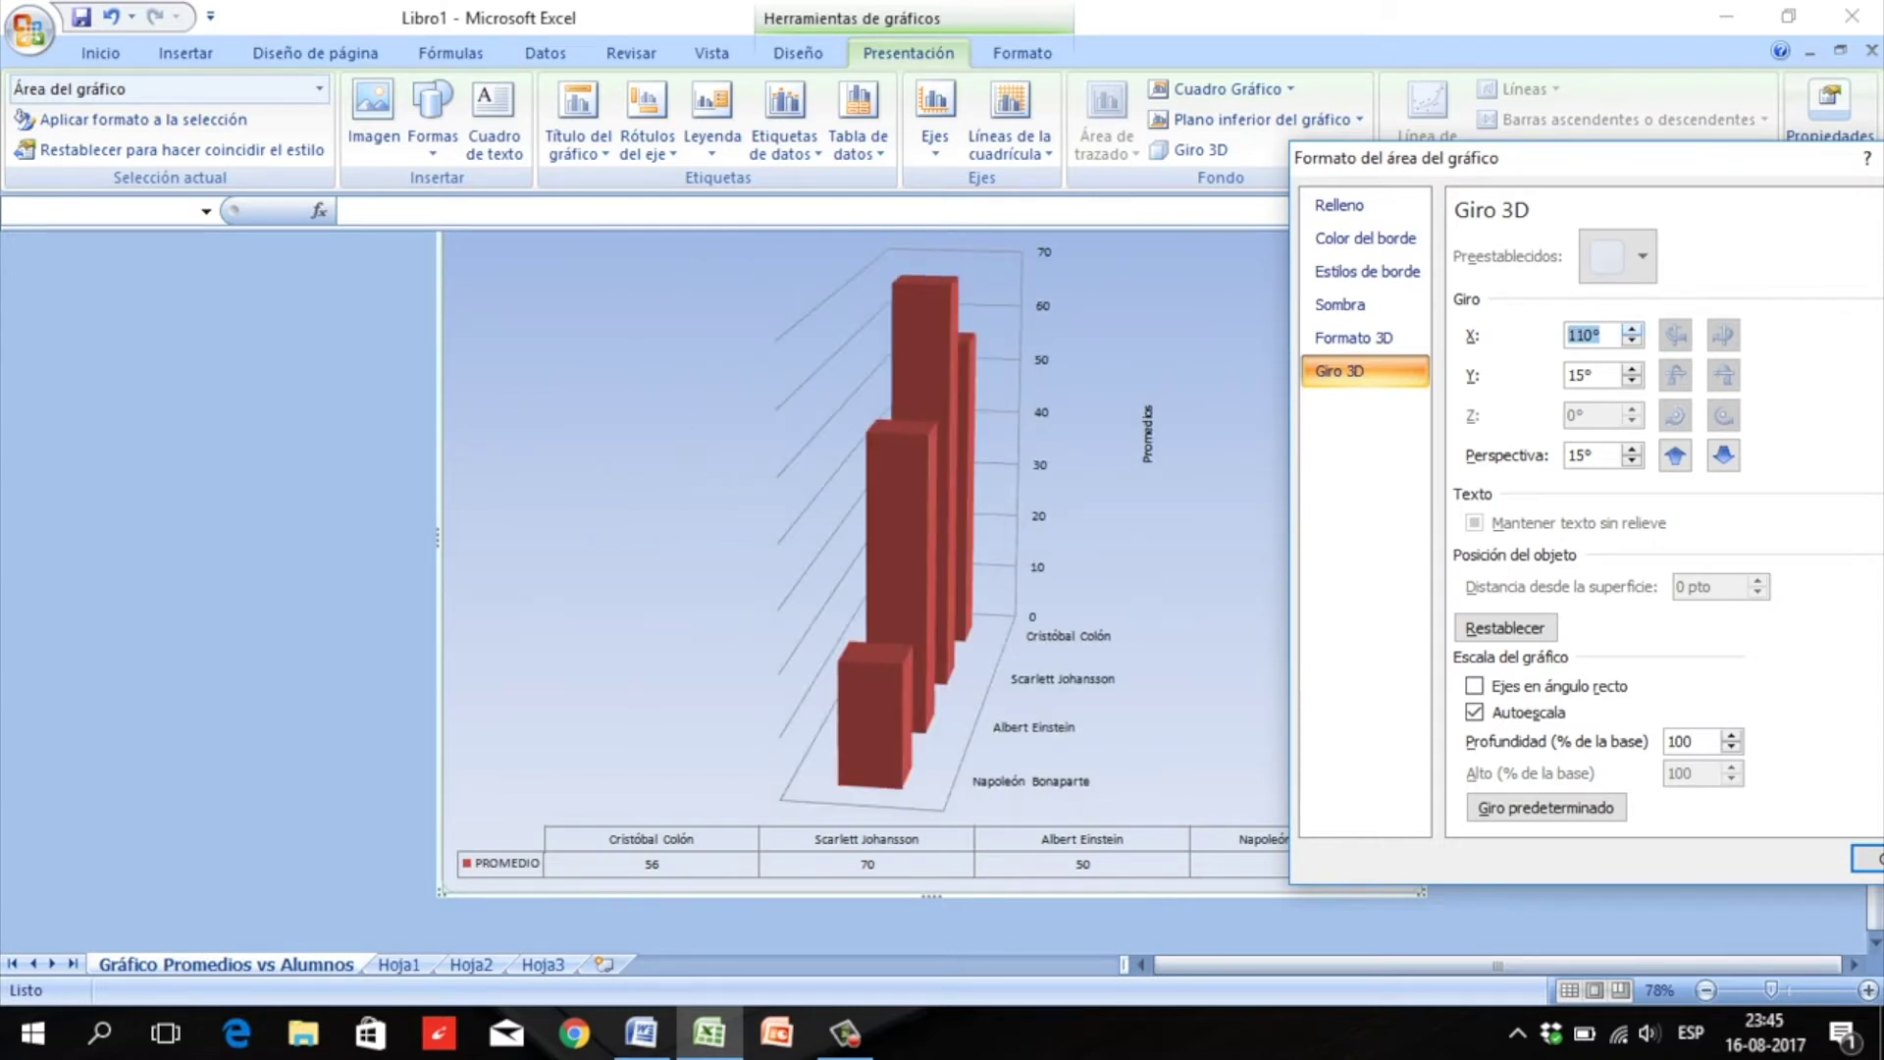
left_click(1632, 329)
left_click(1633, 330)
left_click(1632, 330)
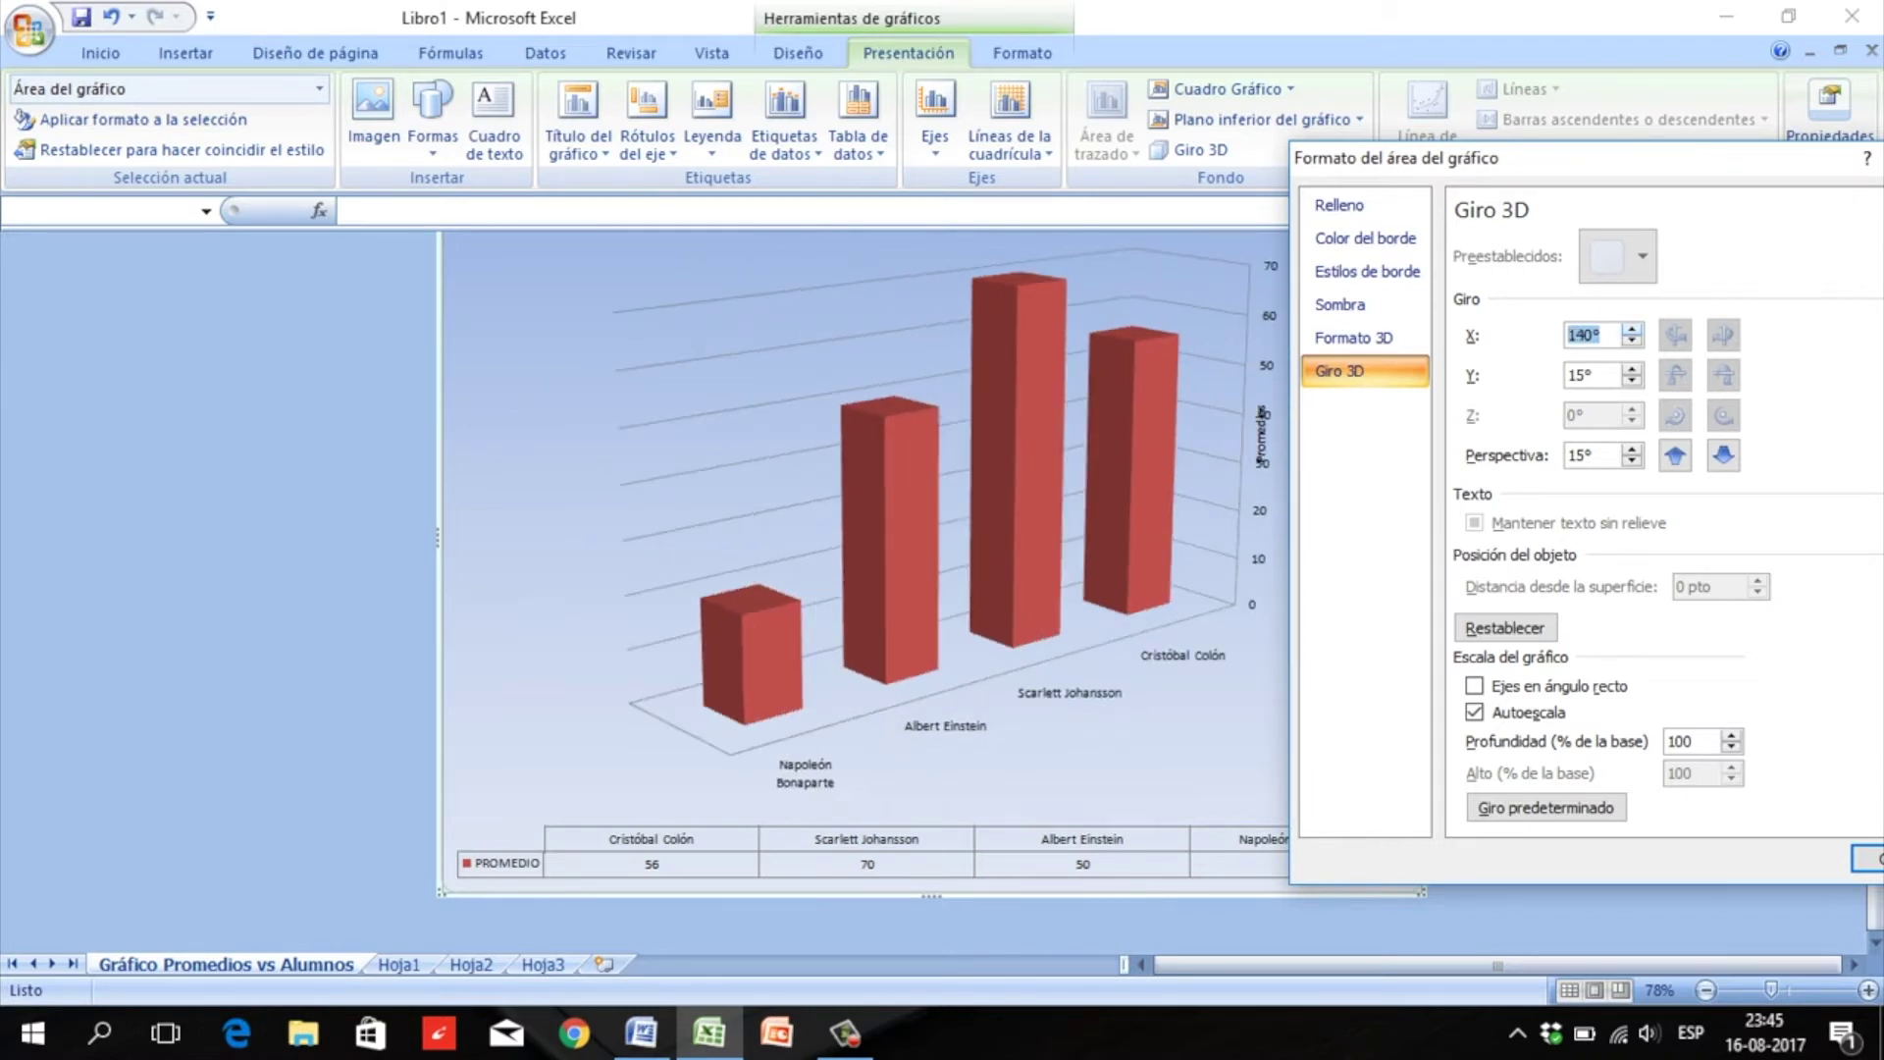
Return the chart's X rotation to 20°.
left_click(1632, 342)
left_click(1632, 342)
left_click(1632, 342)
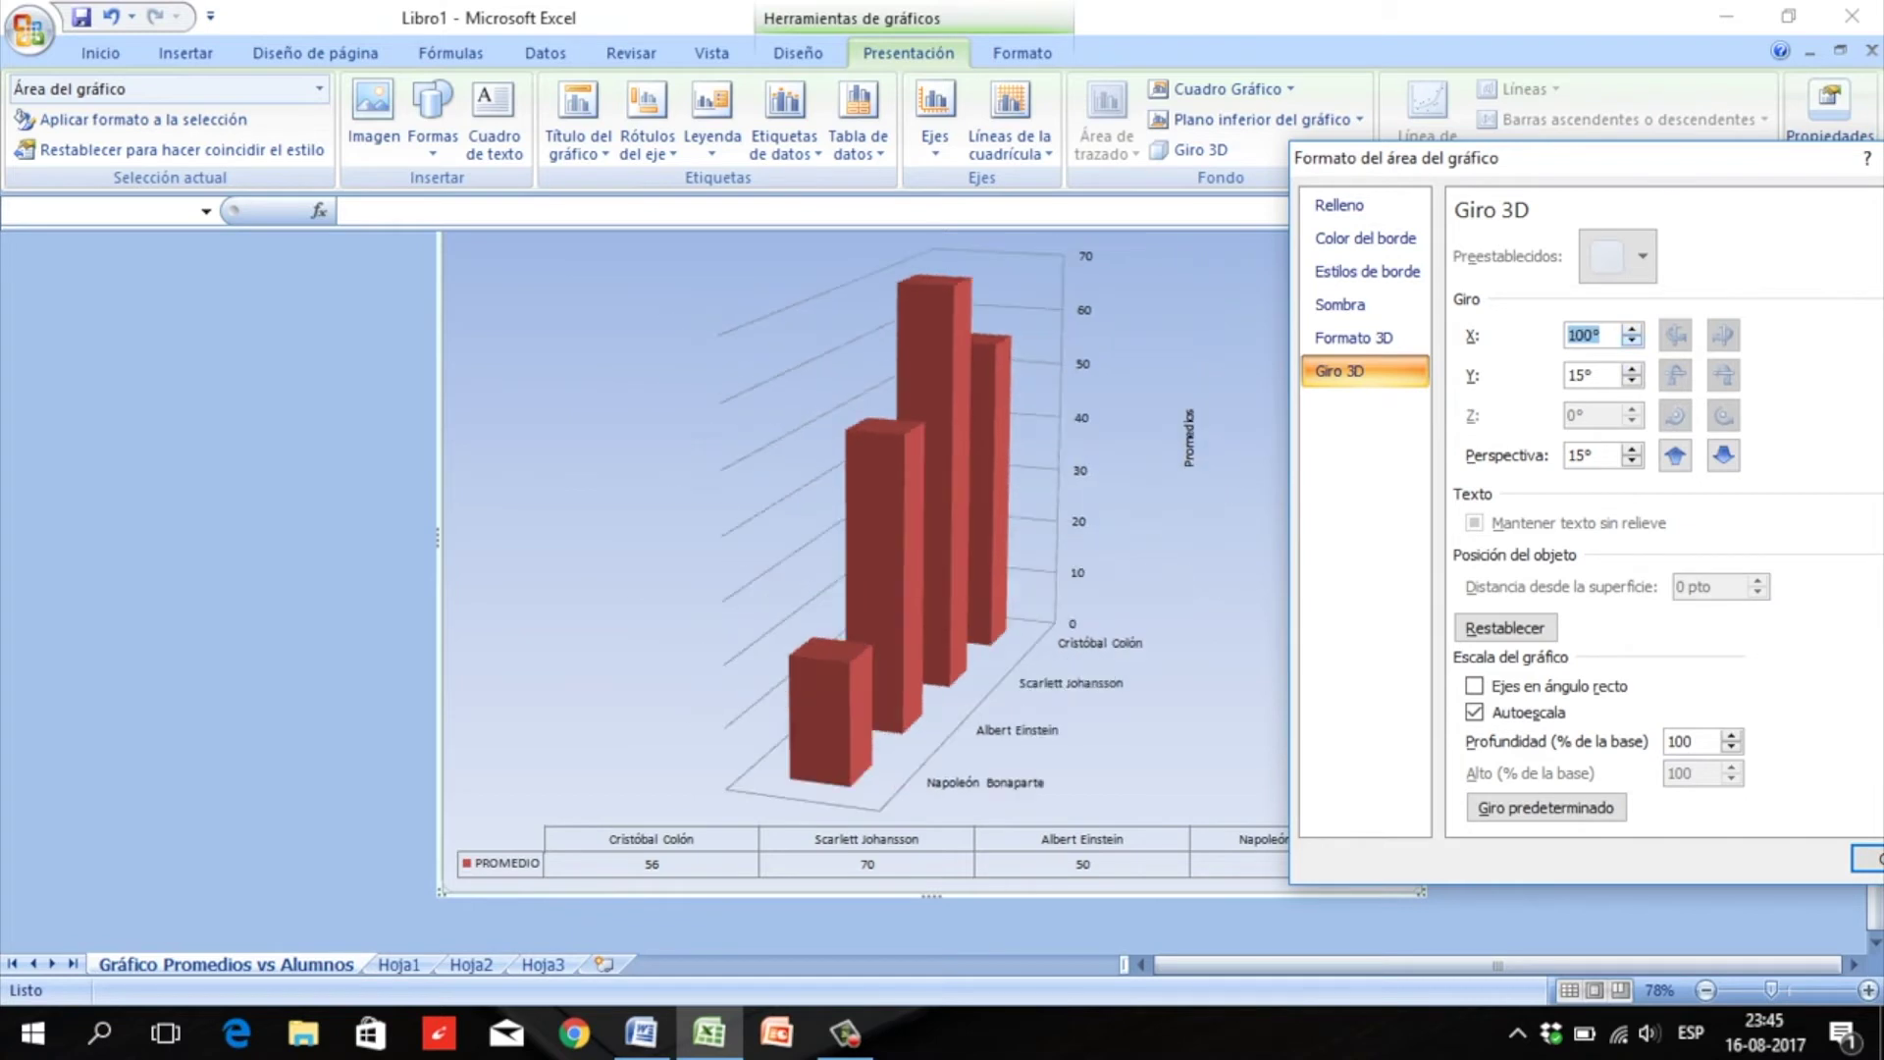
left_click(1632, 341)
left_click(1633, 342)
left_click(1633, 342)
left_click(1632, 342)
left_click(1632, 341)
left_click(1633, 342)
left_click(1632, 341)
left_click(1632, 342)
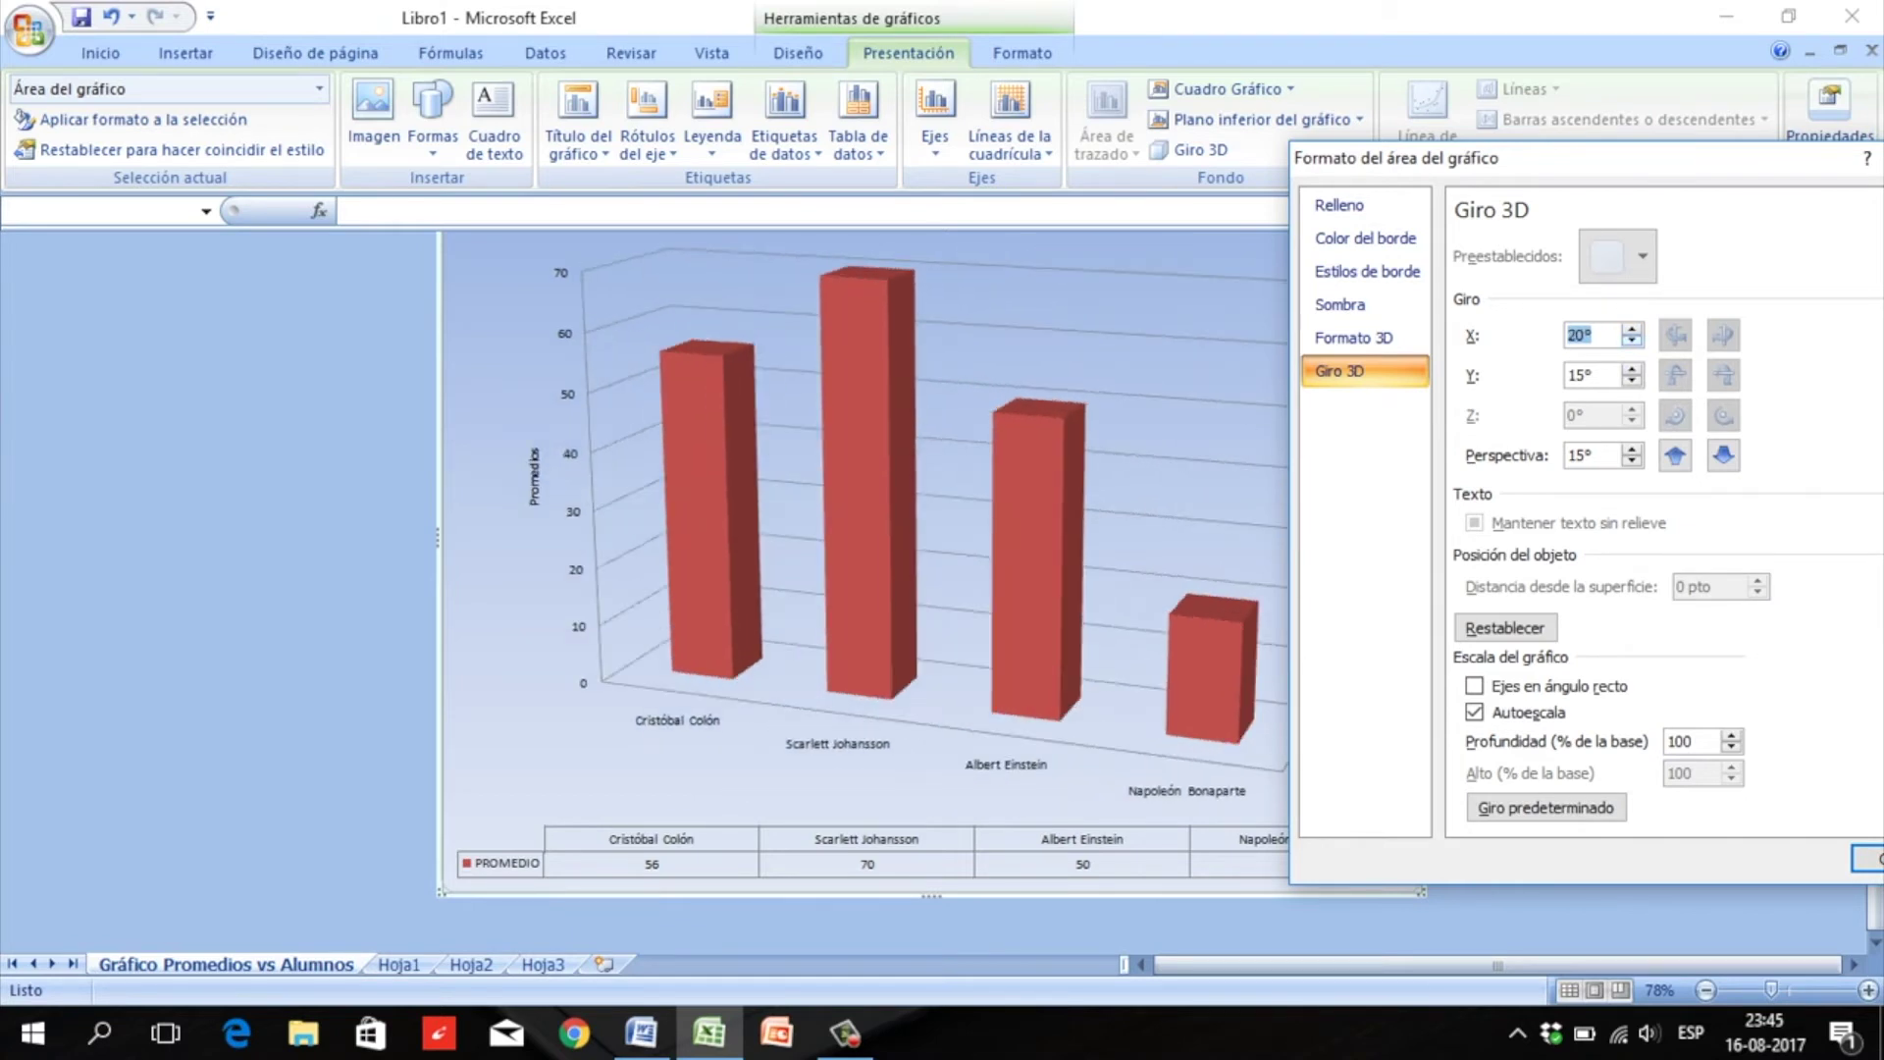
Try tilting the 3D chart to a Y rotation of 90°.
left_click(1632, 370)
left_click(1632, 370)
left_click(1633, 370)
left_click(1632, 370)
left_click(1633, 370)
left_click(1632, 370)
left_click(1632, 370)
left_click(1633, 370)
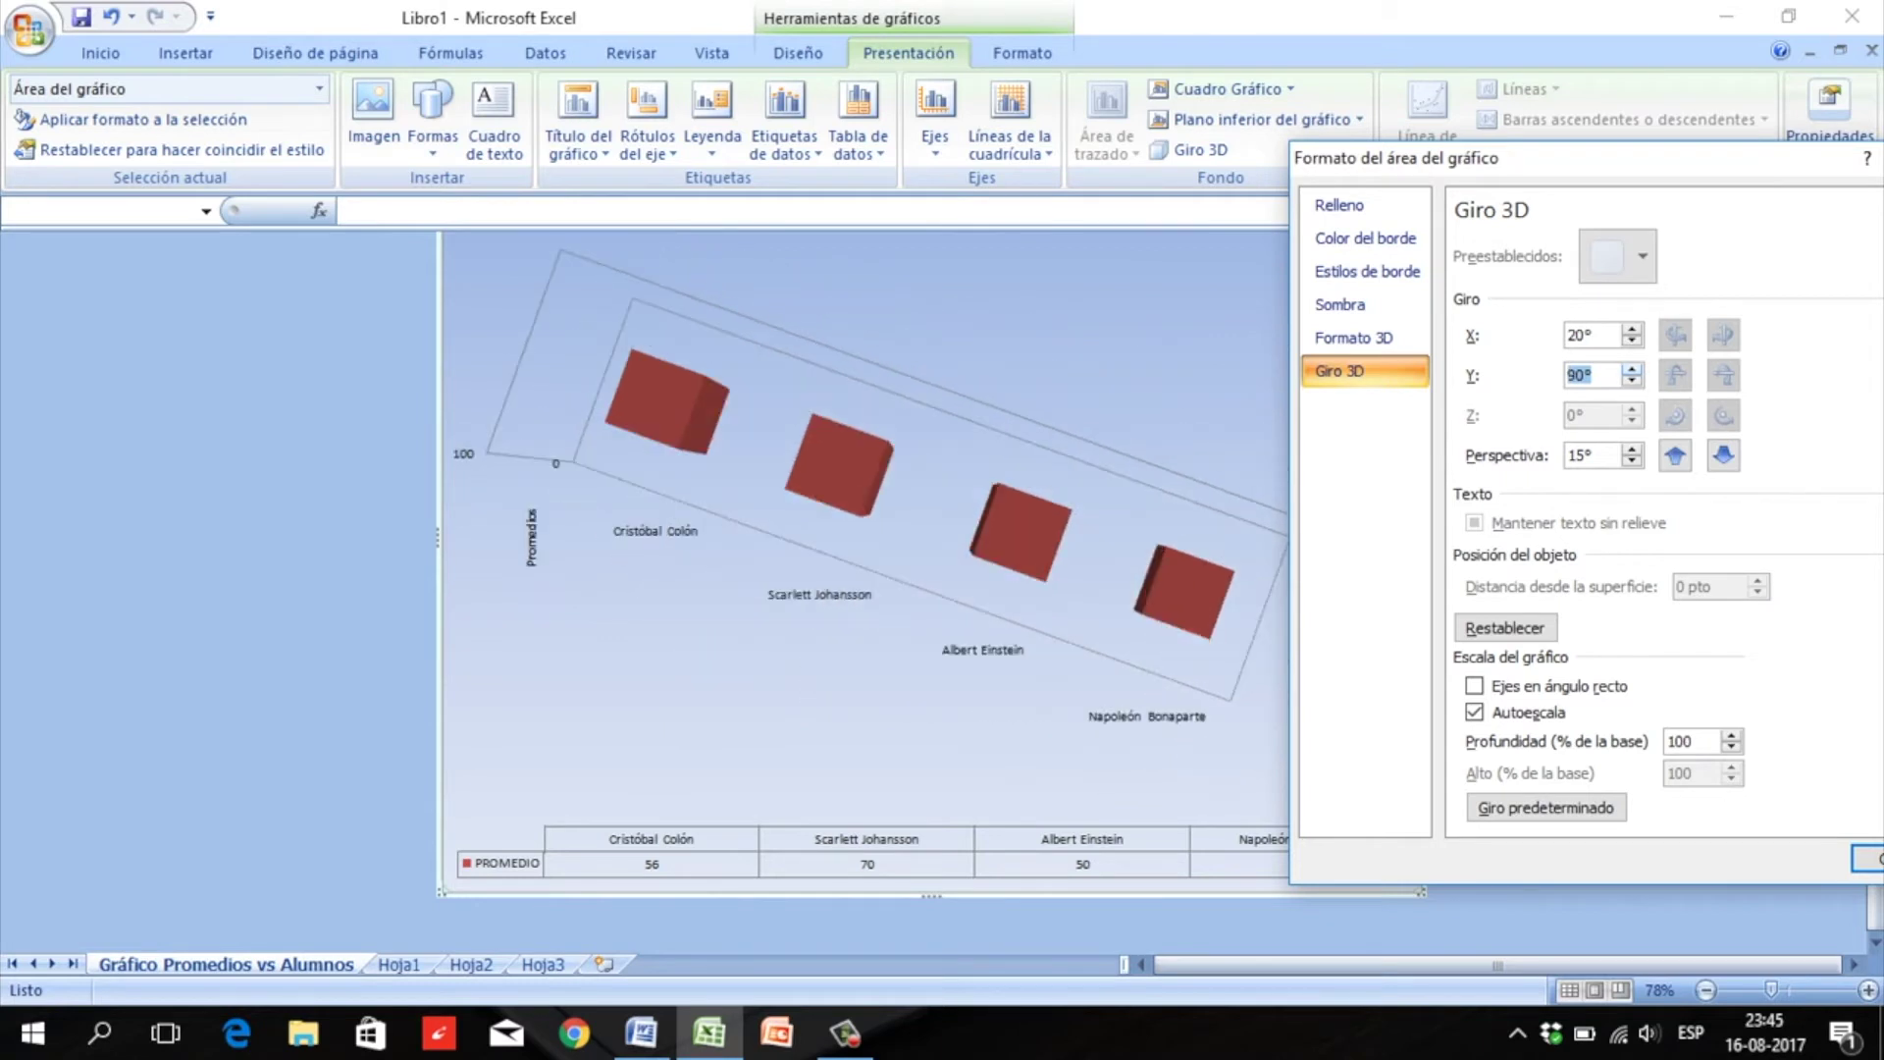
Lower the chart's Y rotation to 0°.
key("Down")
key("Down")
key("Down")
key("Down")
key("Down")
key("Down")
key("Down")
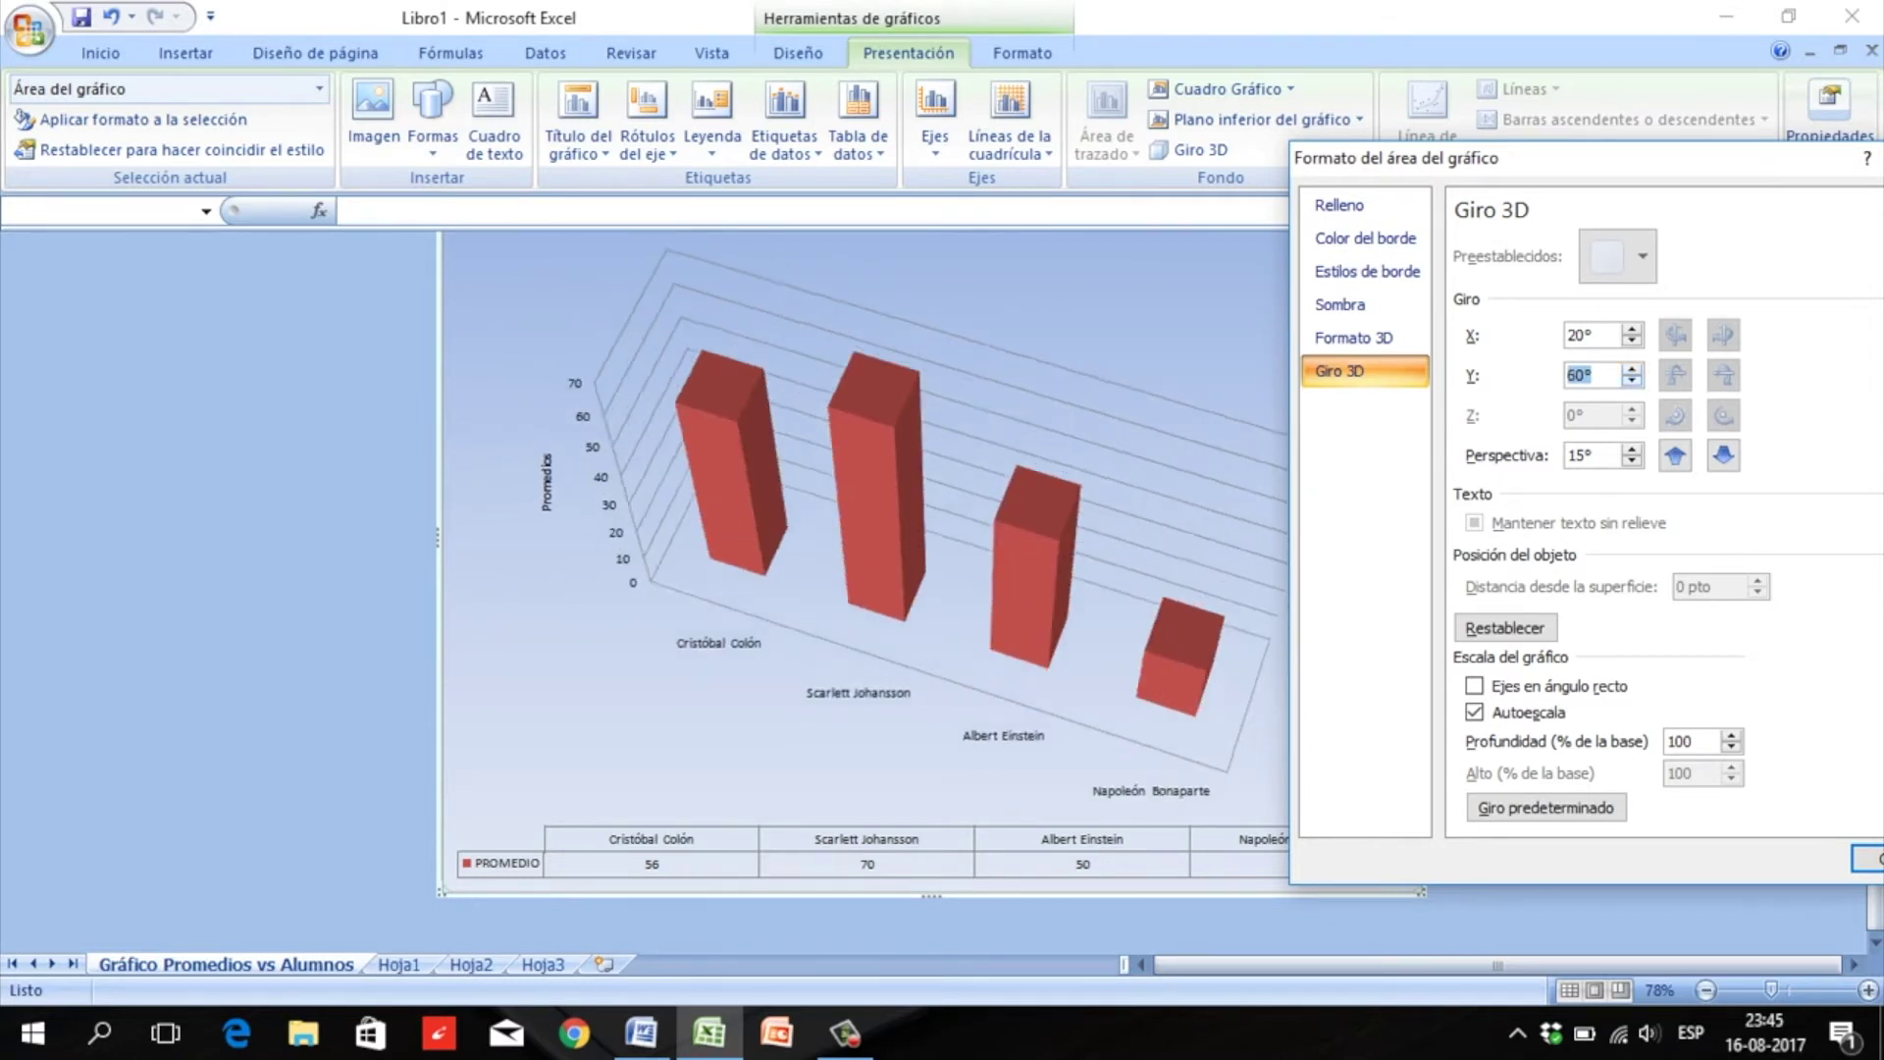
key("Down")
key("Down")
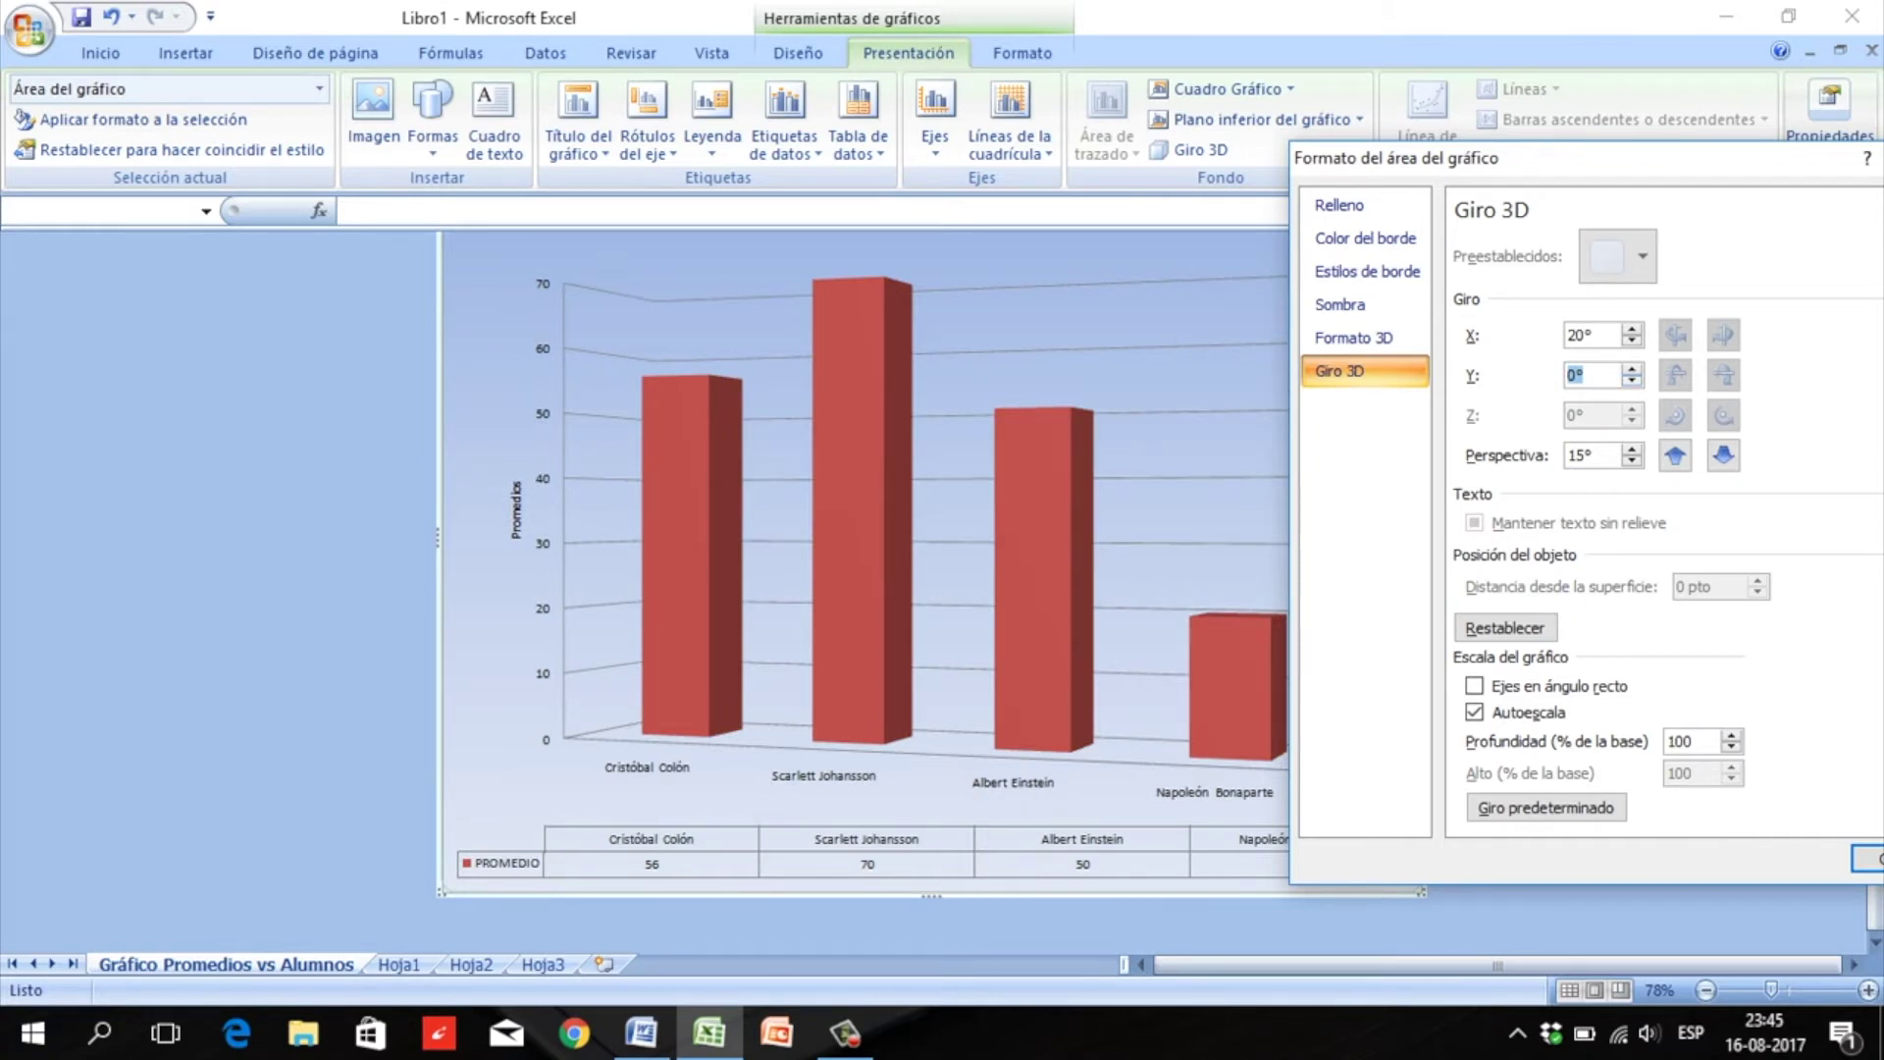
Set the chart's Y rotation to 20° and its perspective to 10°.
key("Up")
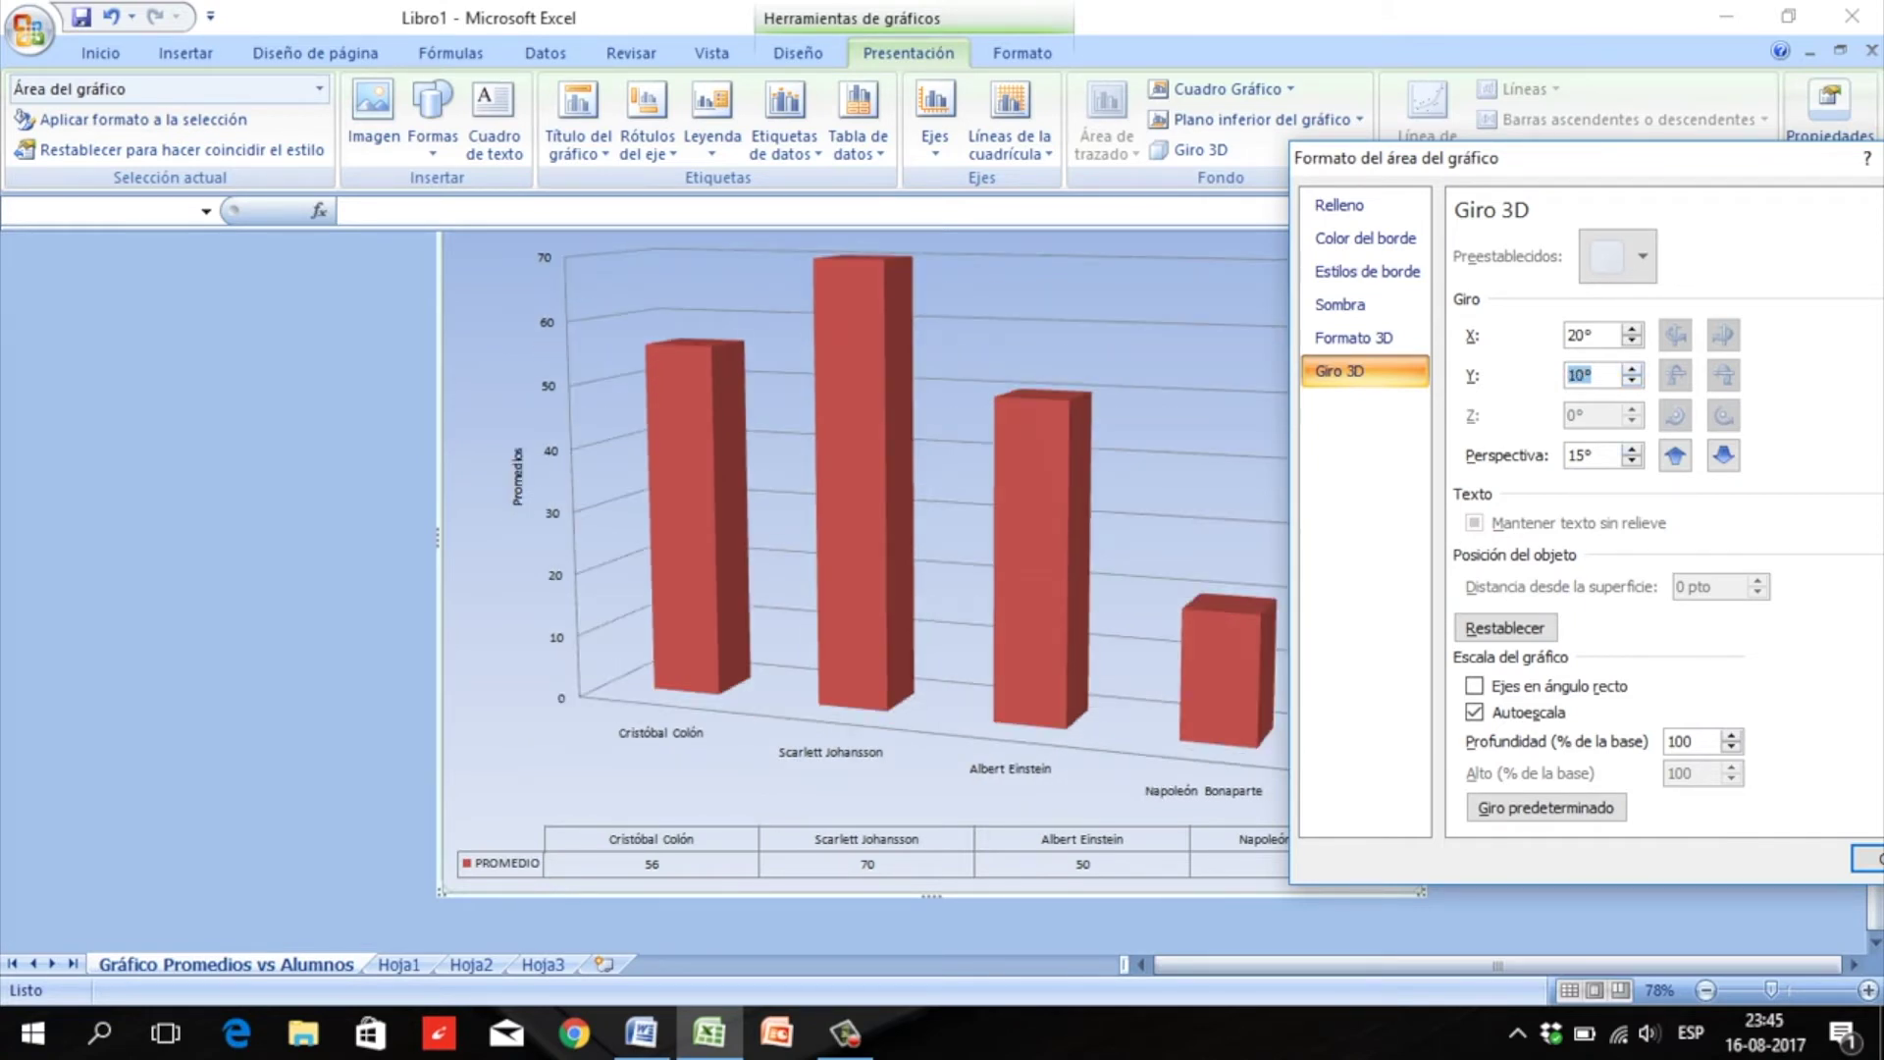
key("Up")
key("Tab")
key("Up")
key("Up")
key("Up")
key("Up")
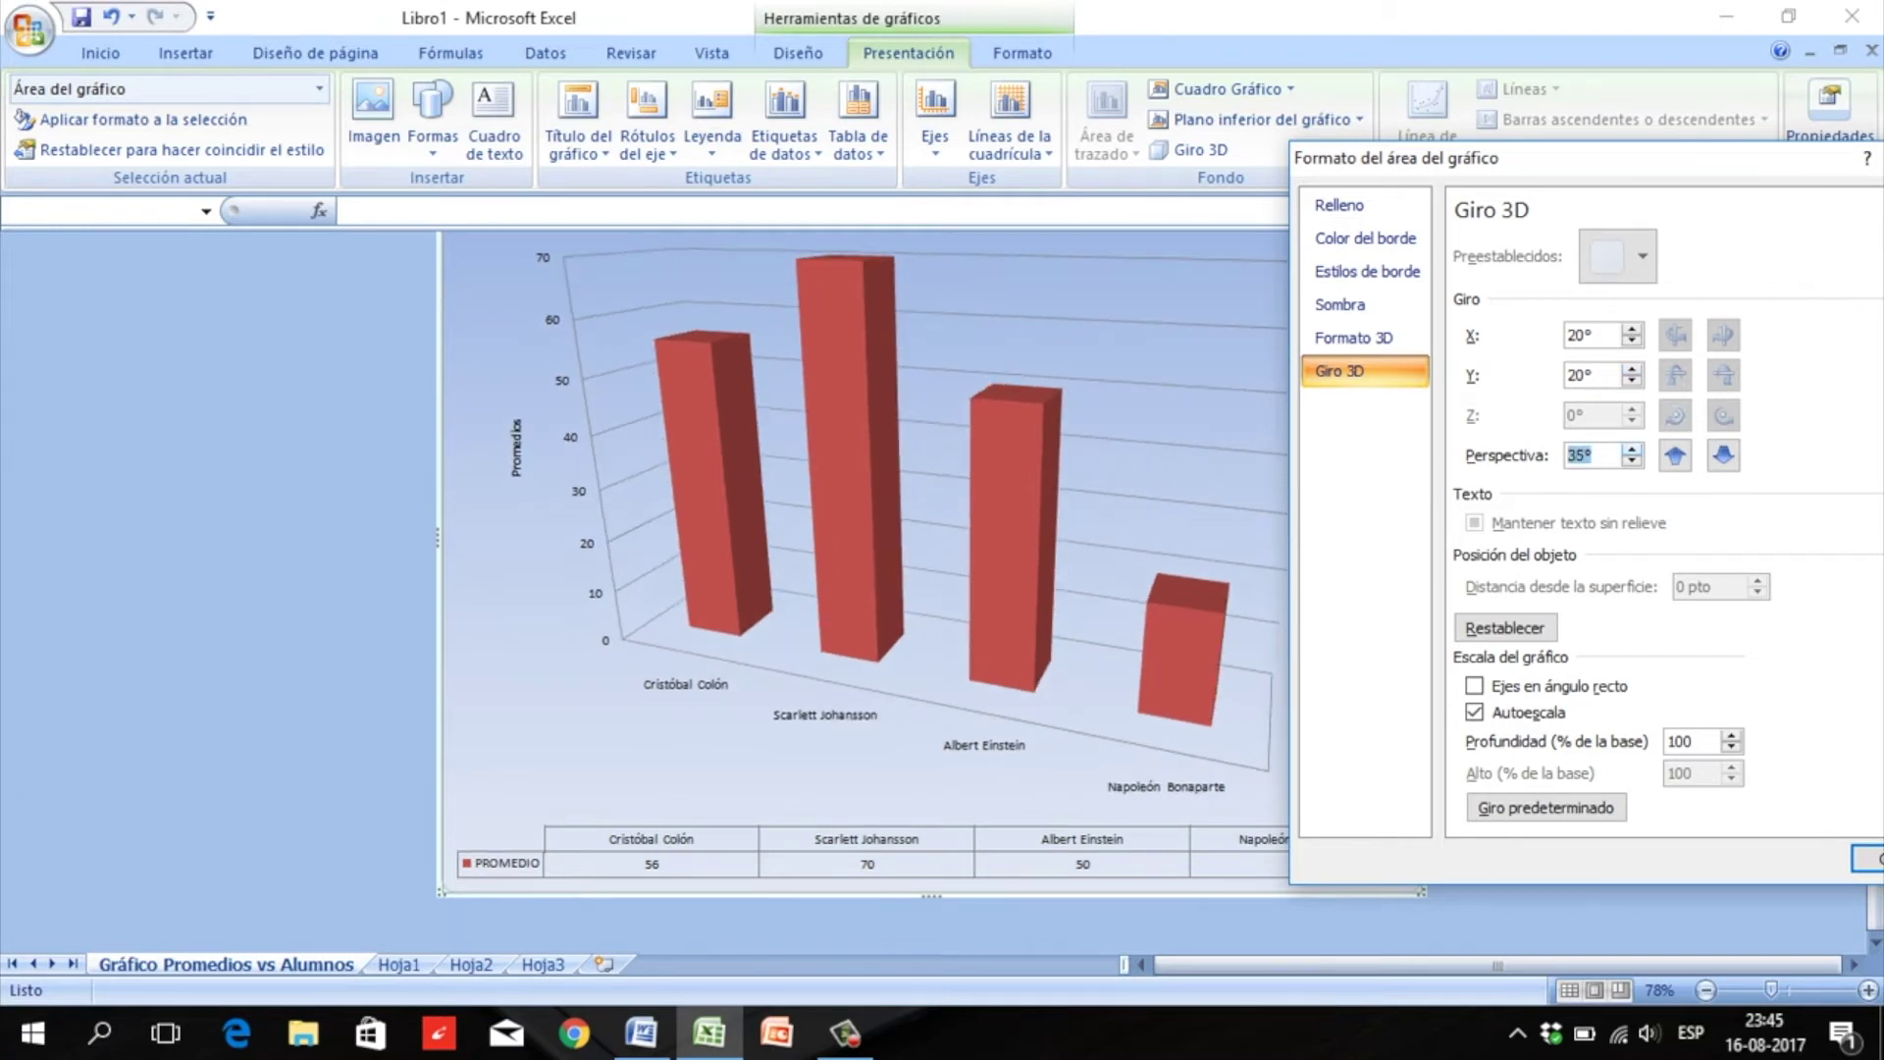
key("Down")
key("Down")
key("Down")
key("Down")
key("Down")
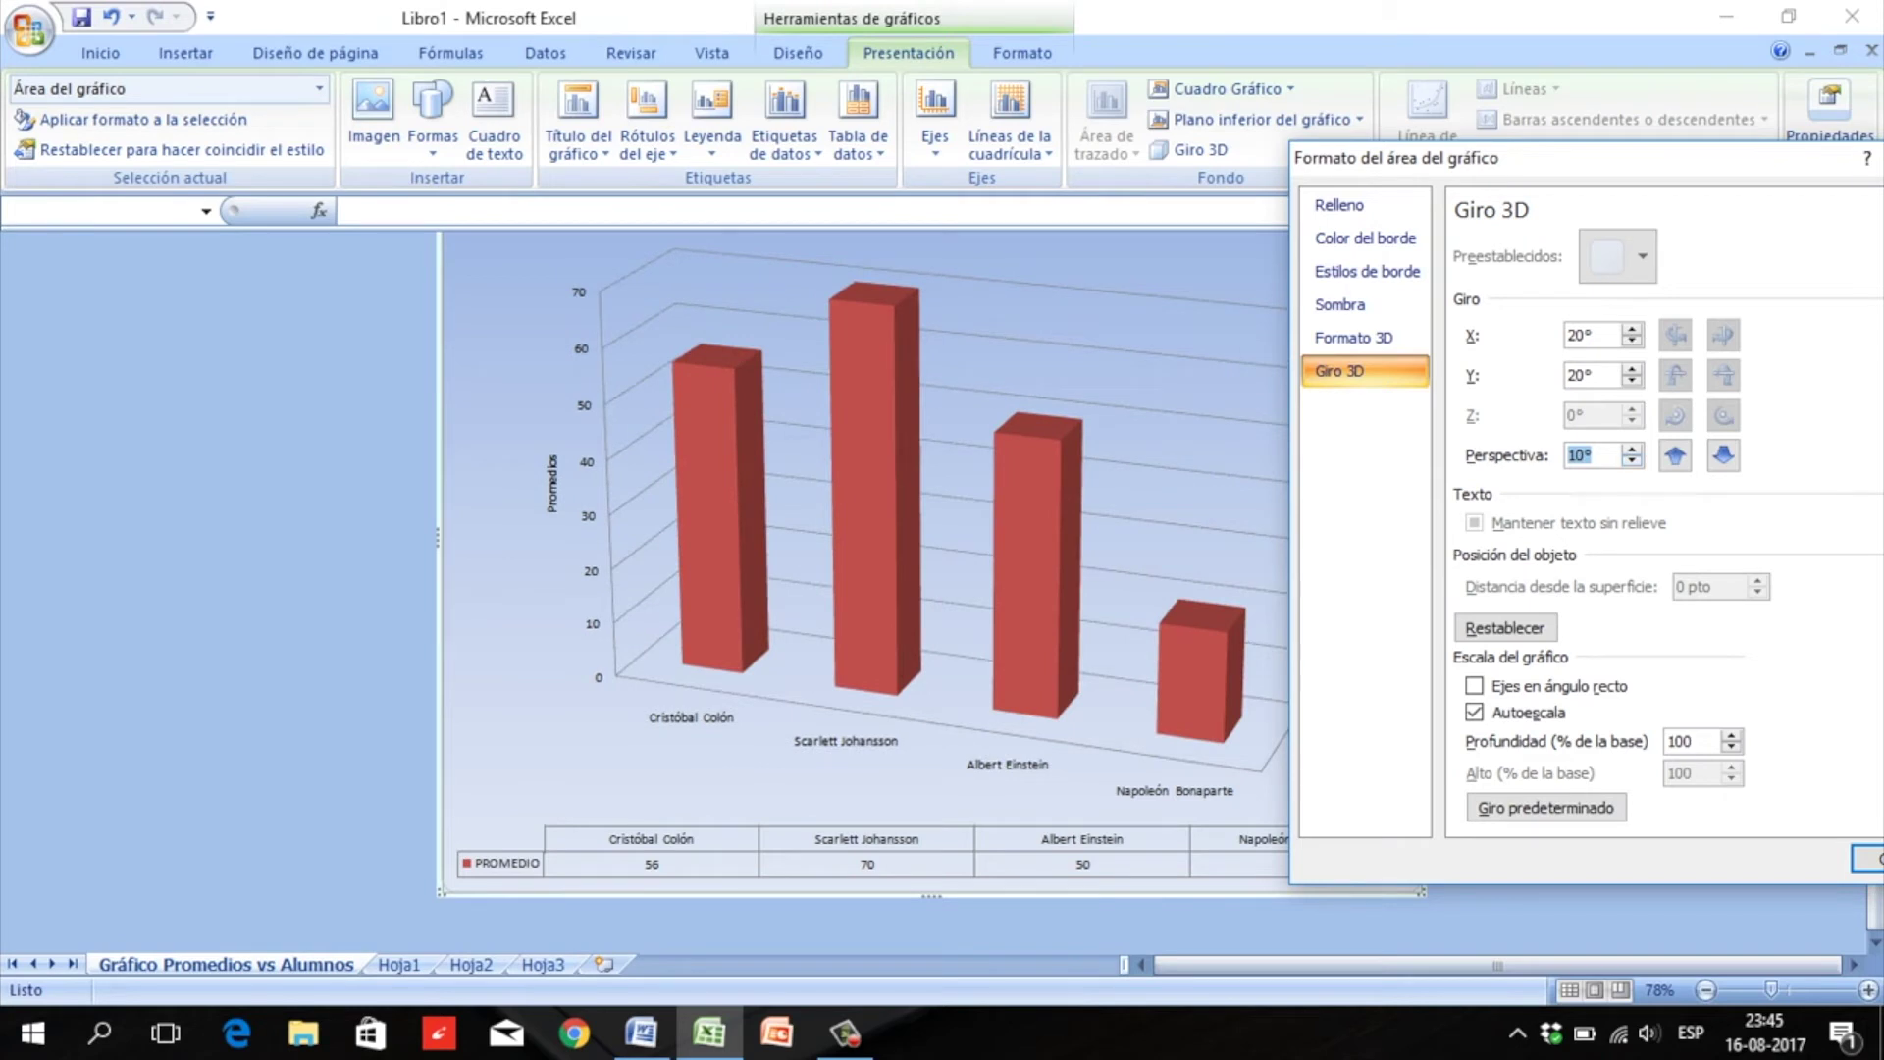
Try right-angle axes (Ejes en ángulo recto) on the 3D chart, then turn the option off.
left_click_drag(1724, 169, 1564, 131)
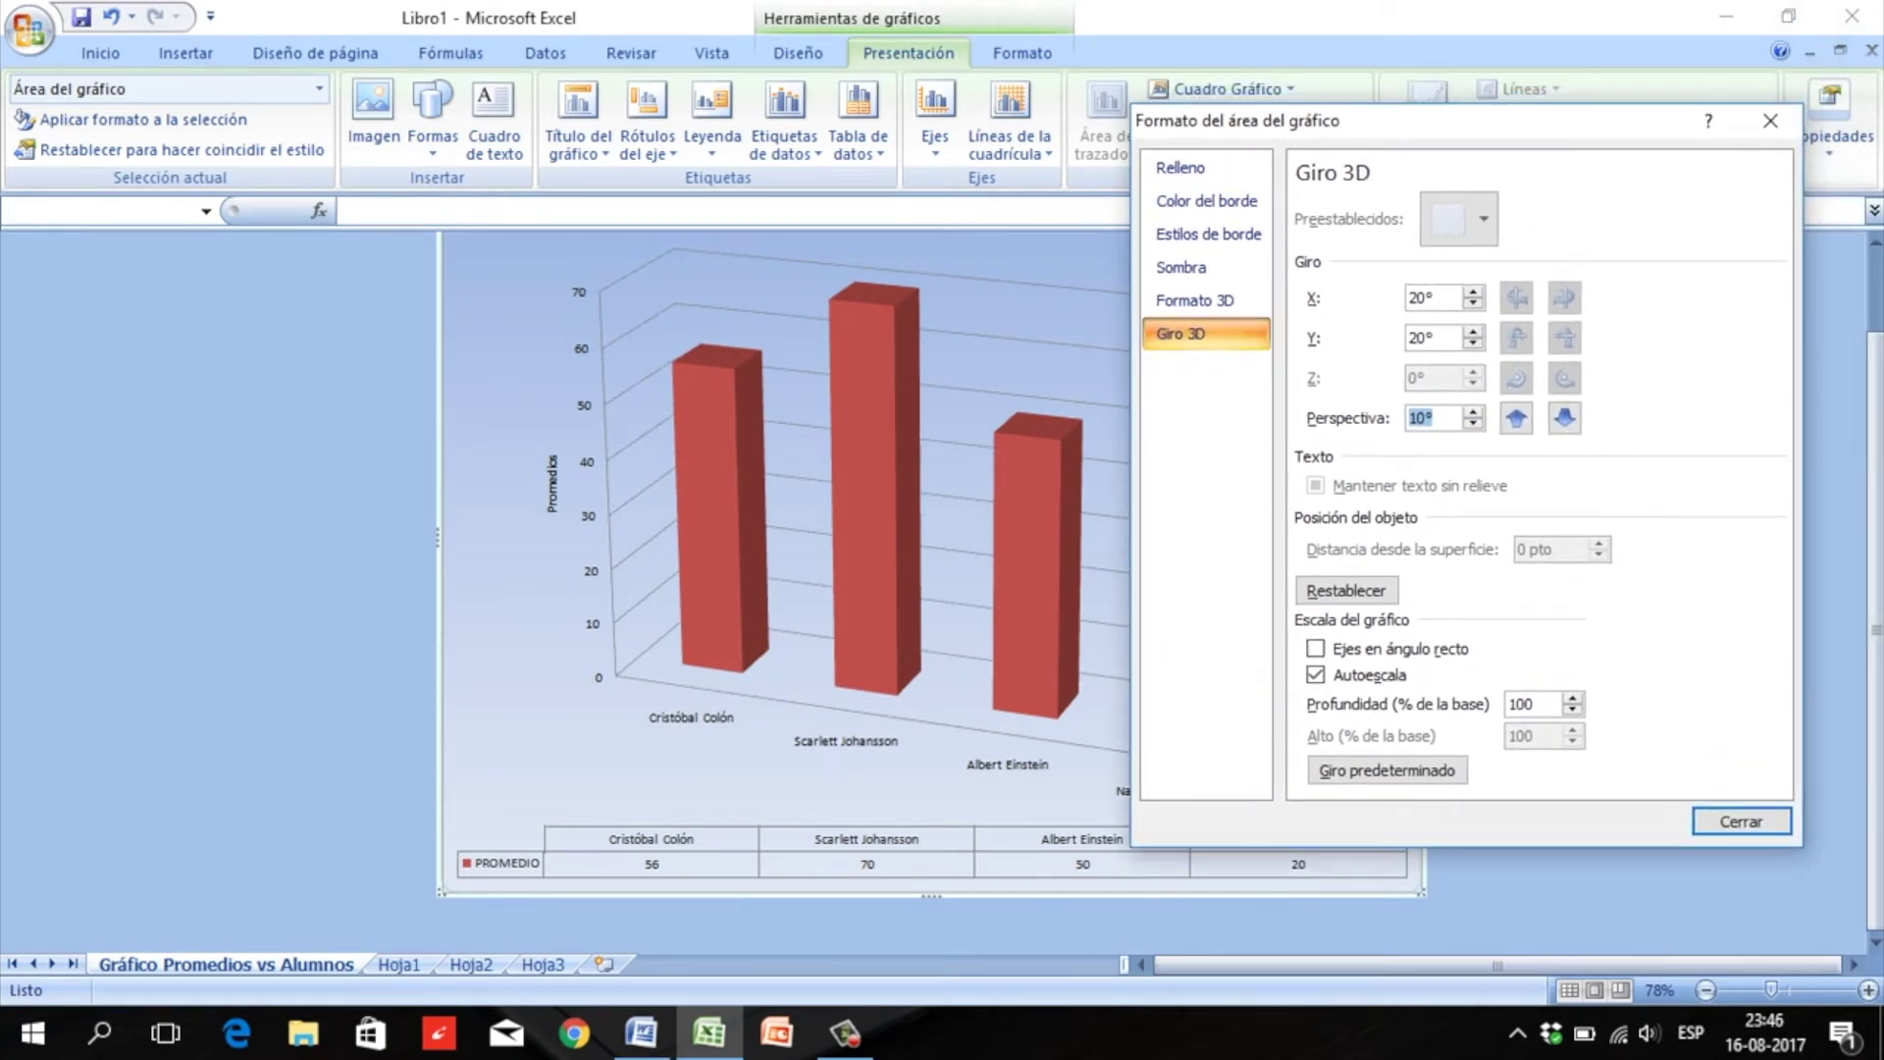
left_click(1316, 649)
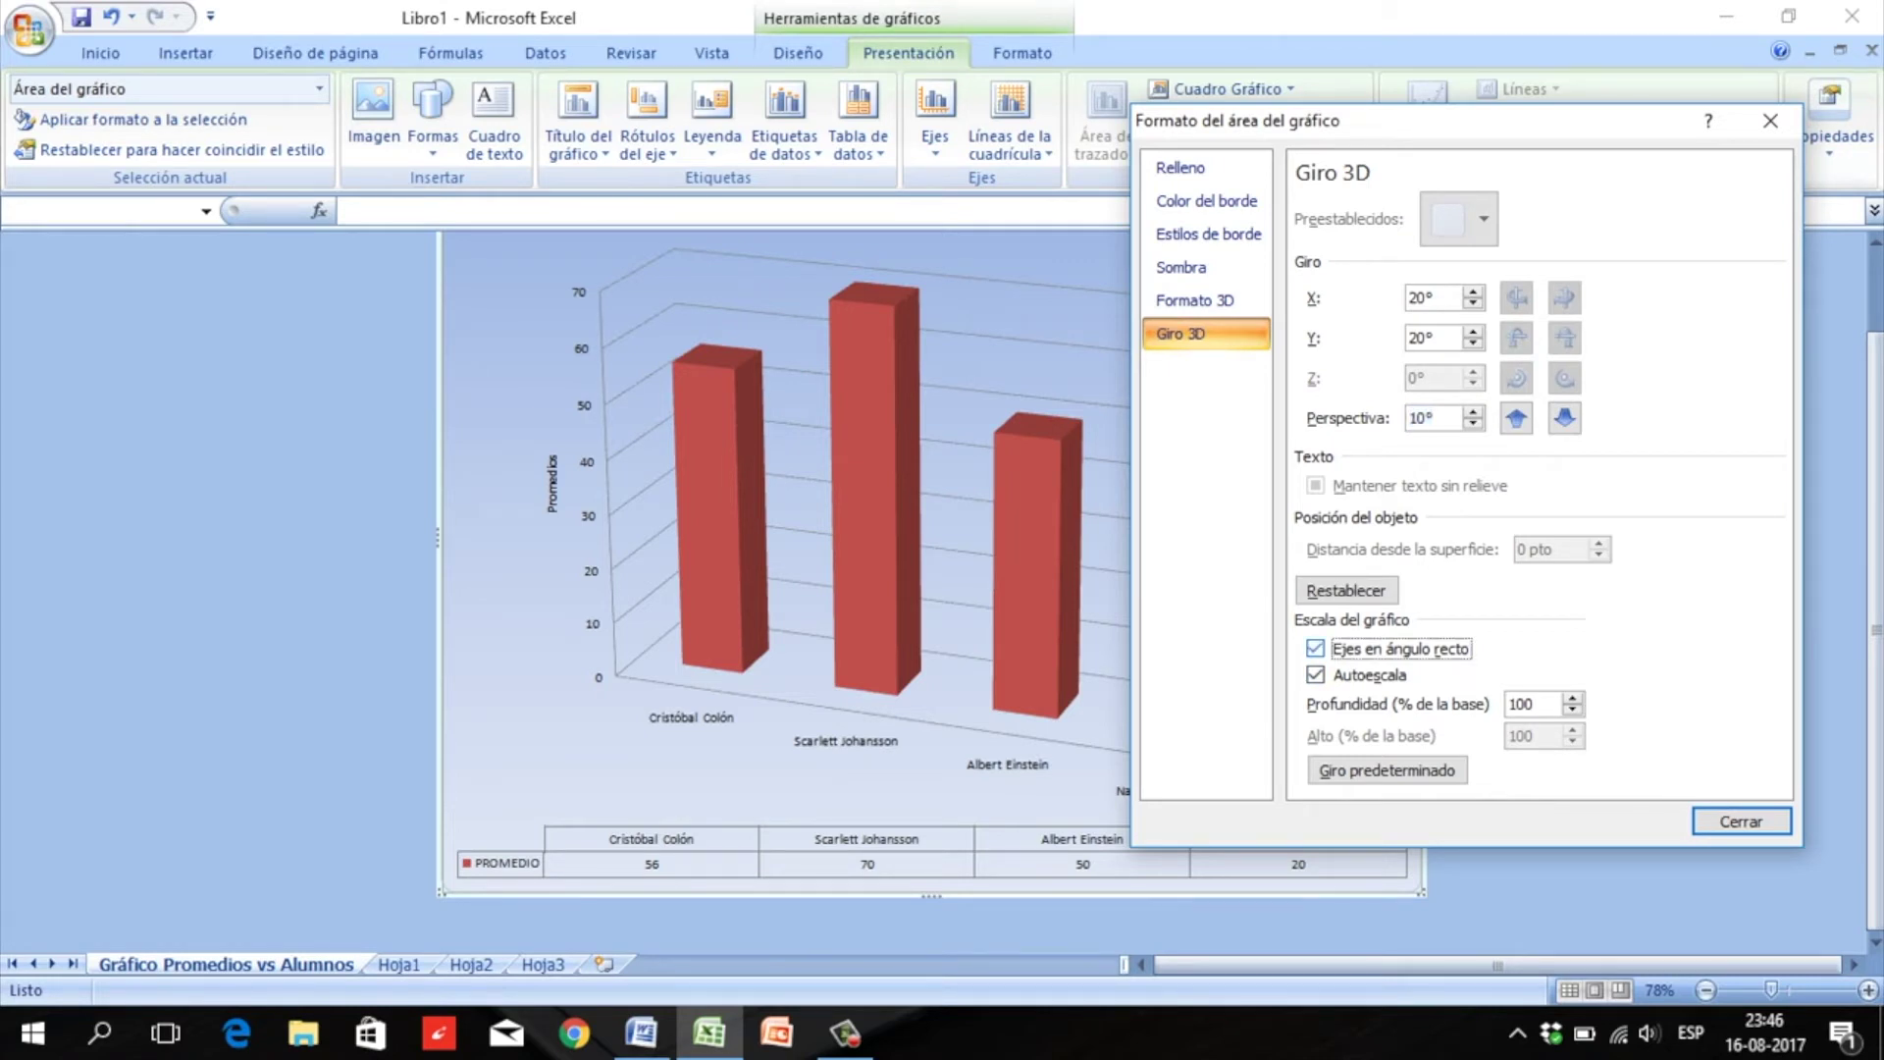
left_click_drag(1366, 122, 1619, 36)
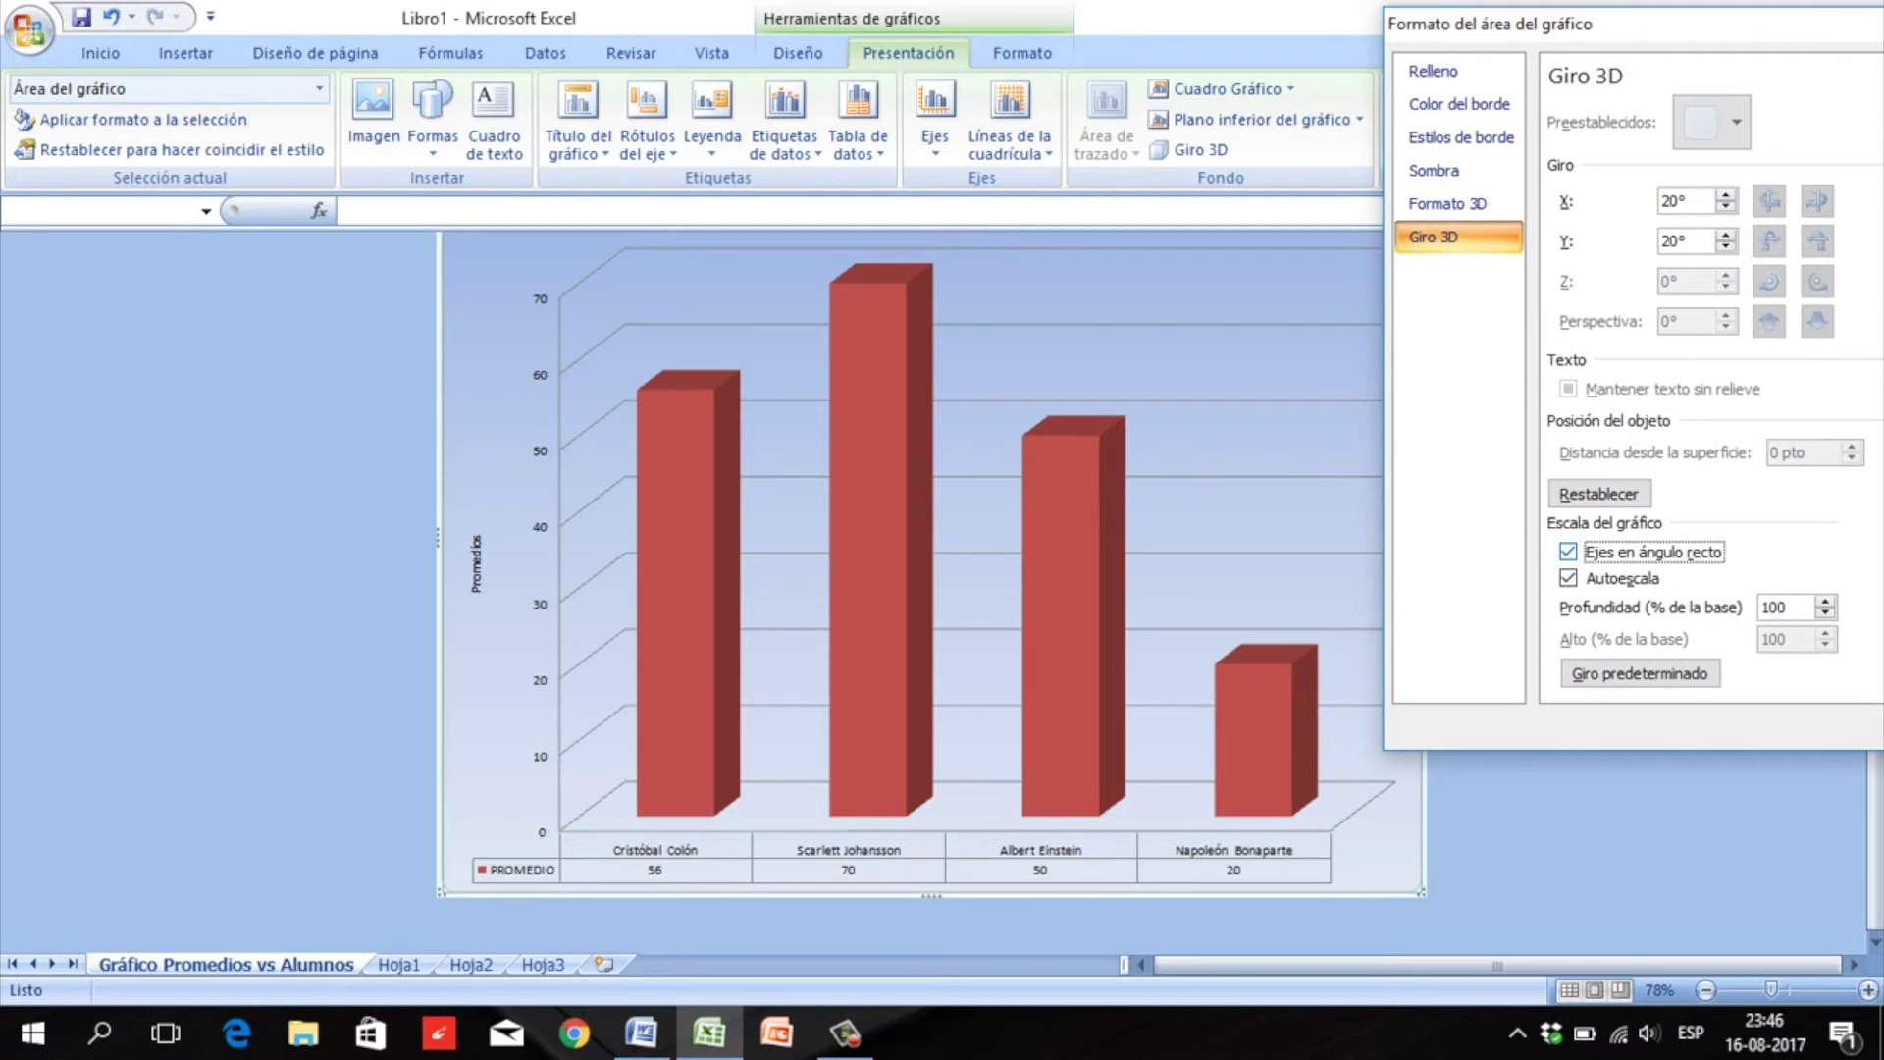
left_click(1569, 551)
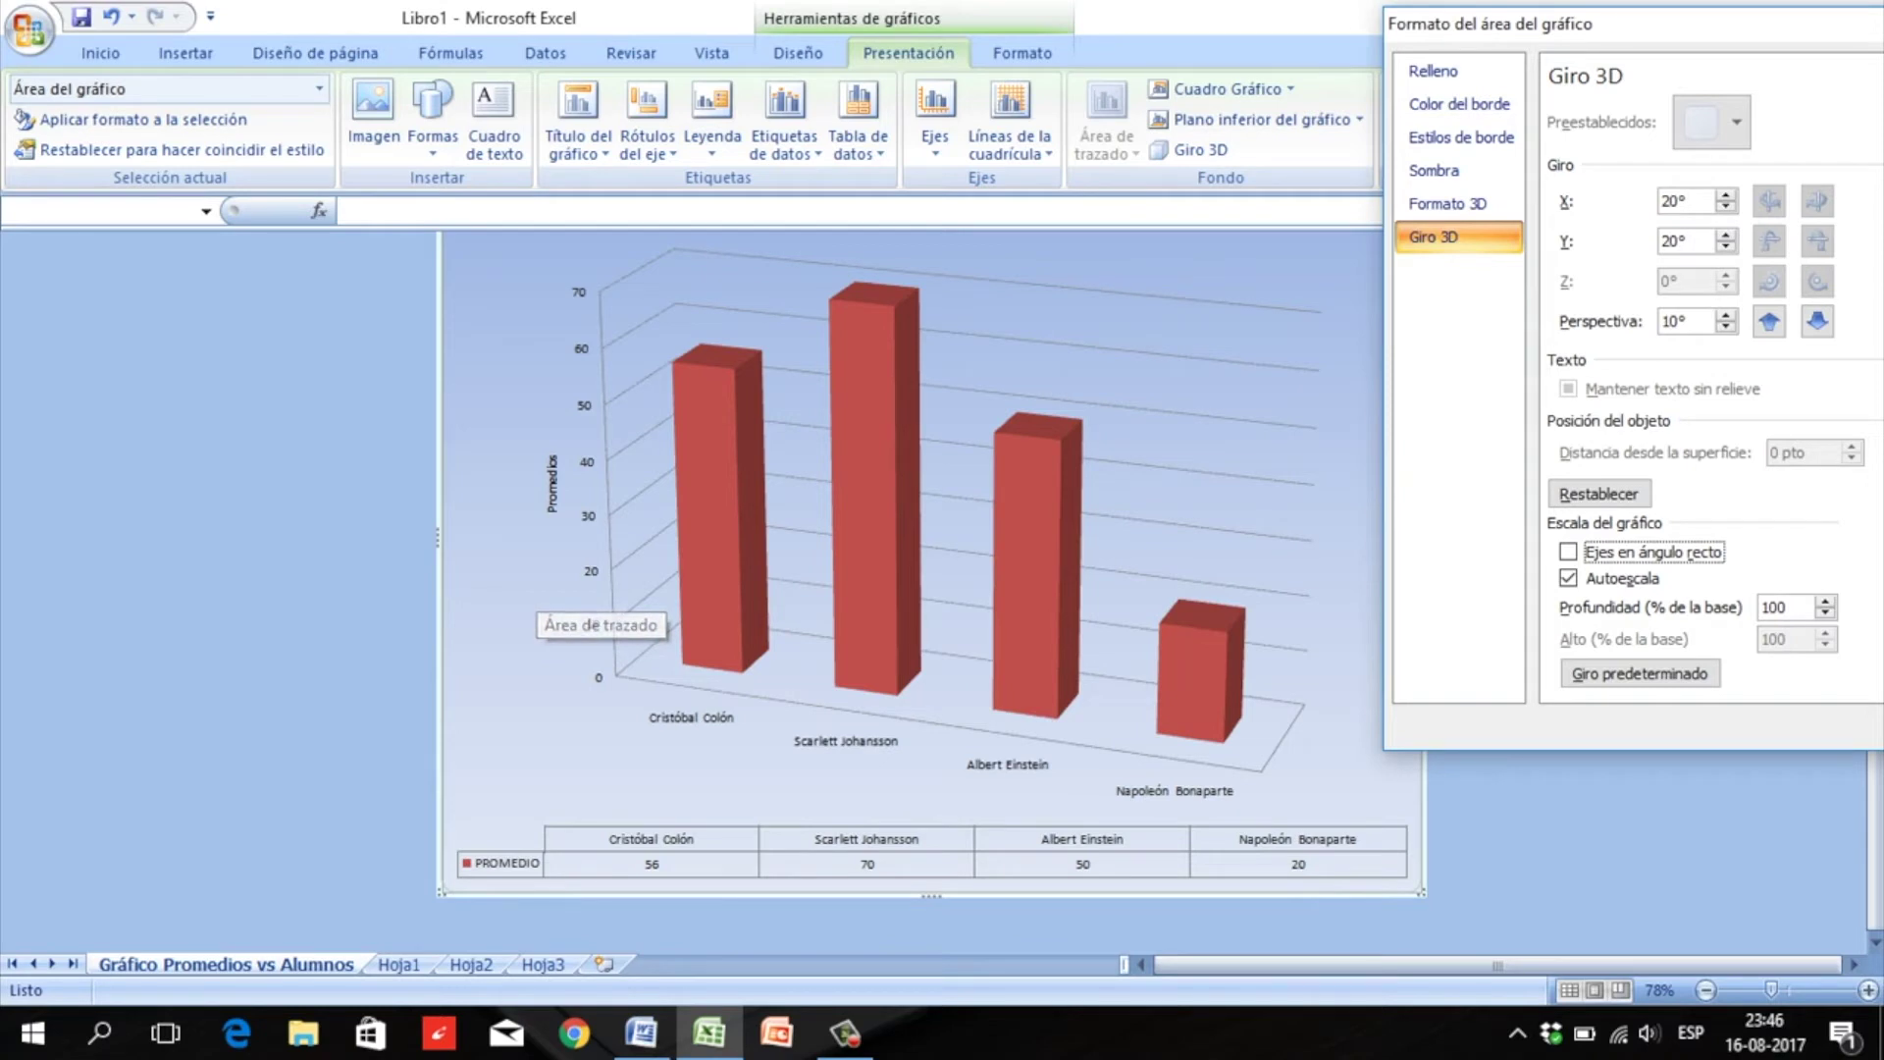
Try the 3D chart without automatic scaling (Autoescala), then turn the option on again.
left_click(1569, 578)
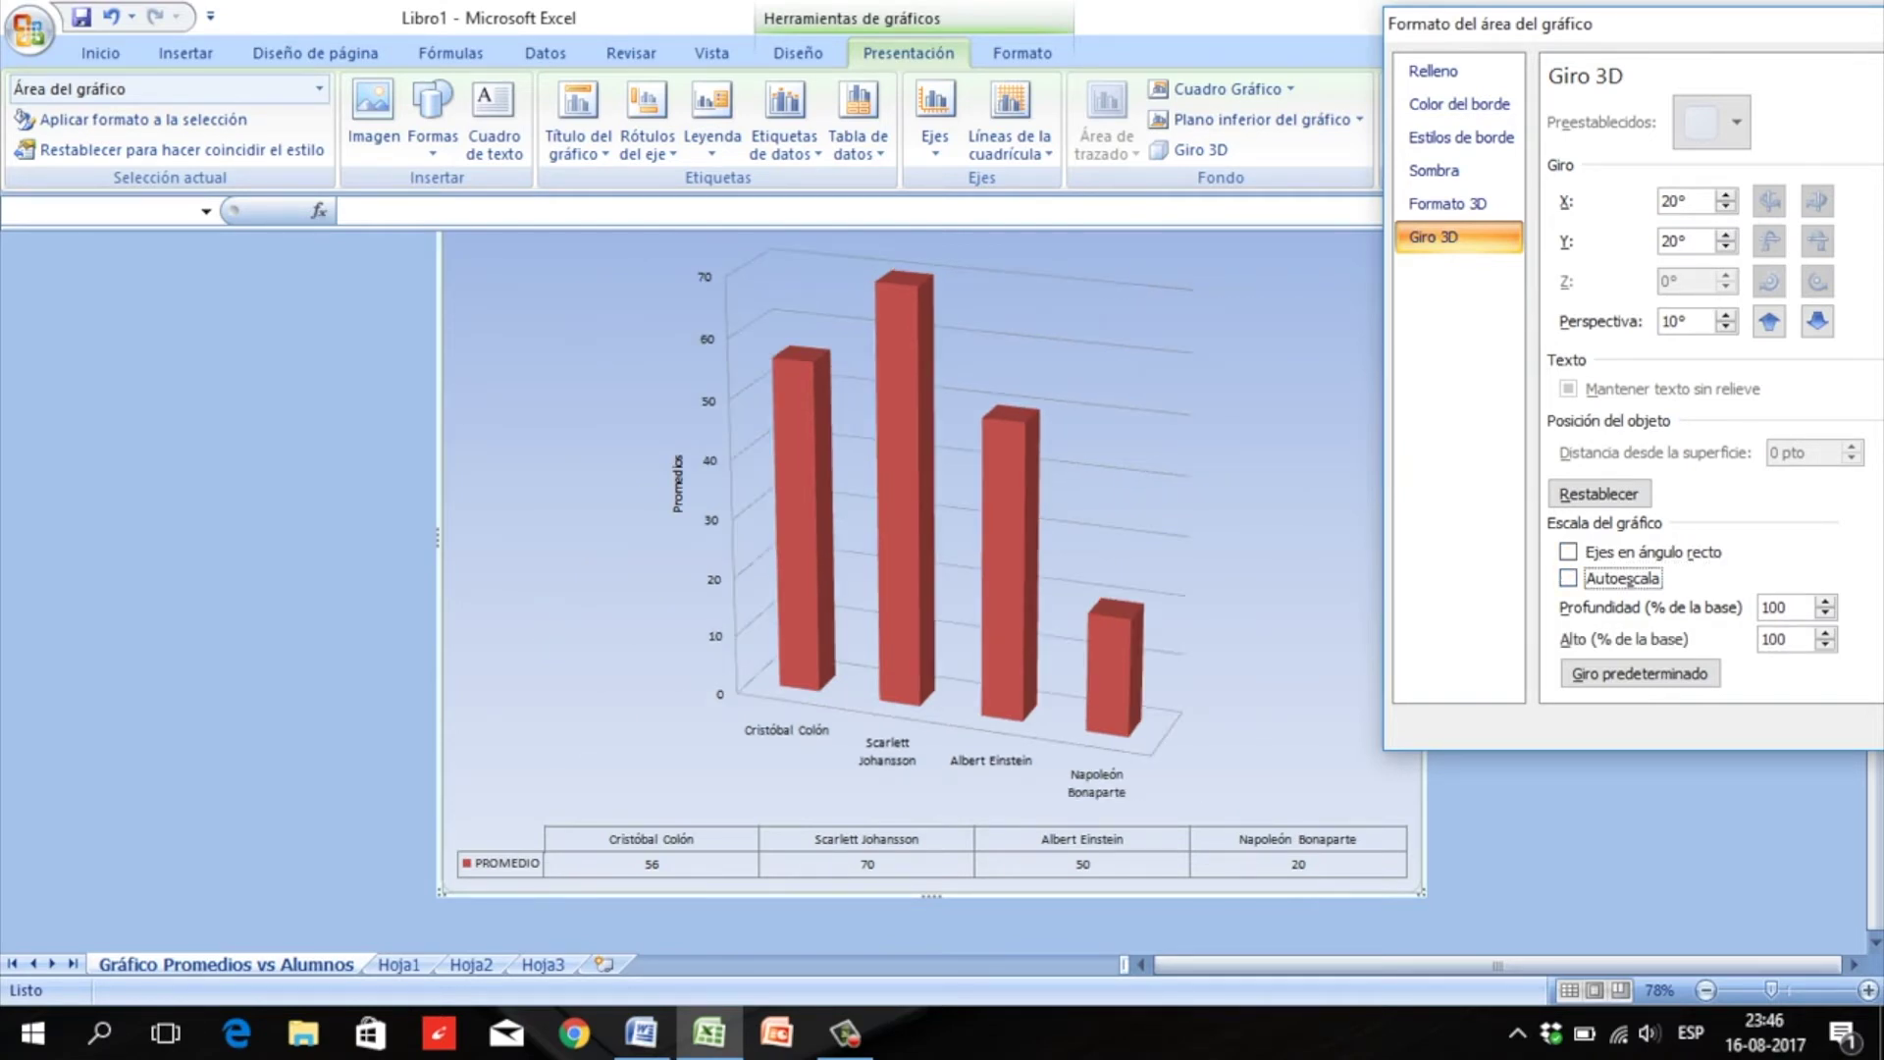
mouse_move(823, 426)
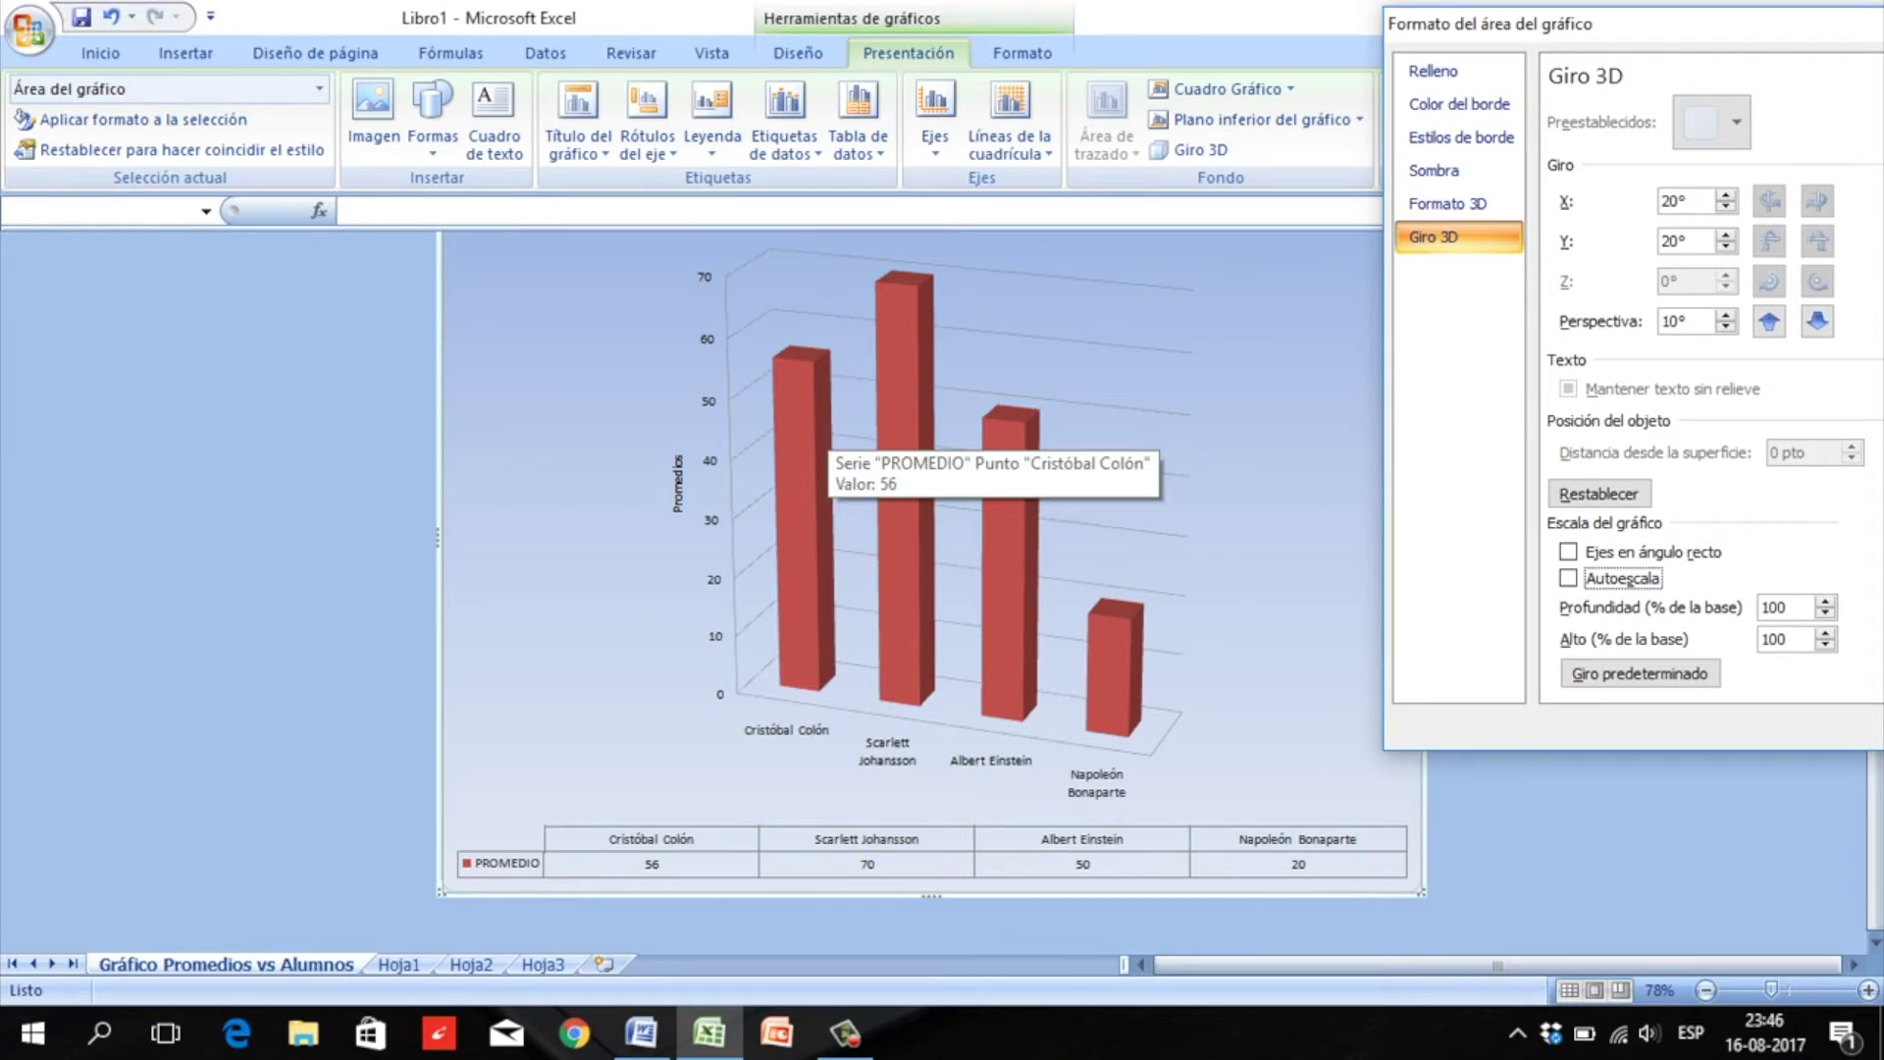
left_click(1622, 580)
Give the chart area the first row's second bevel on top and fourth at the bottom, with a 12 pt top bevel width.
left_click_drag(1492, 23, 1343, 116)
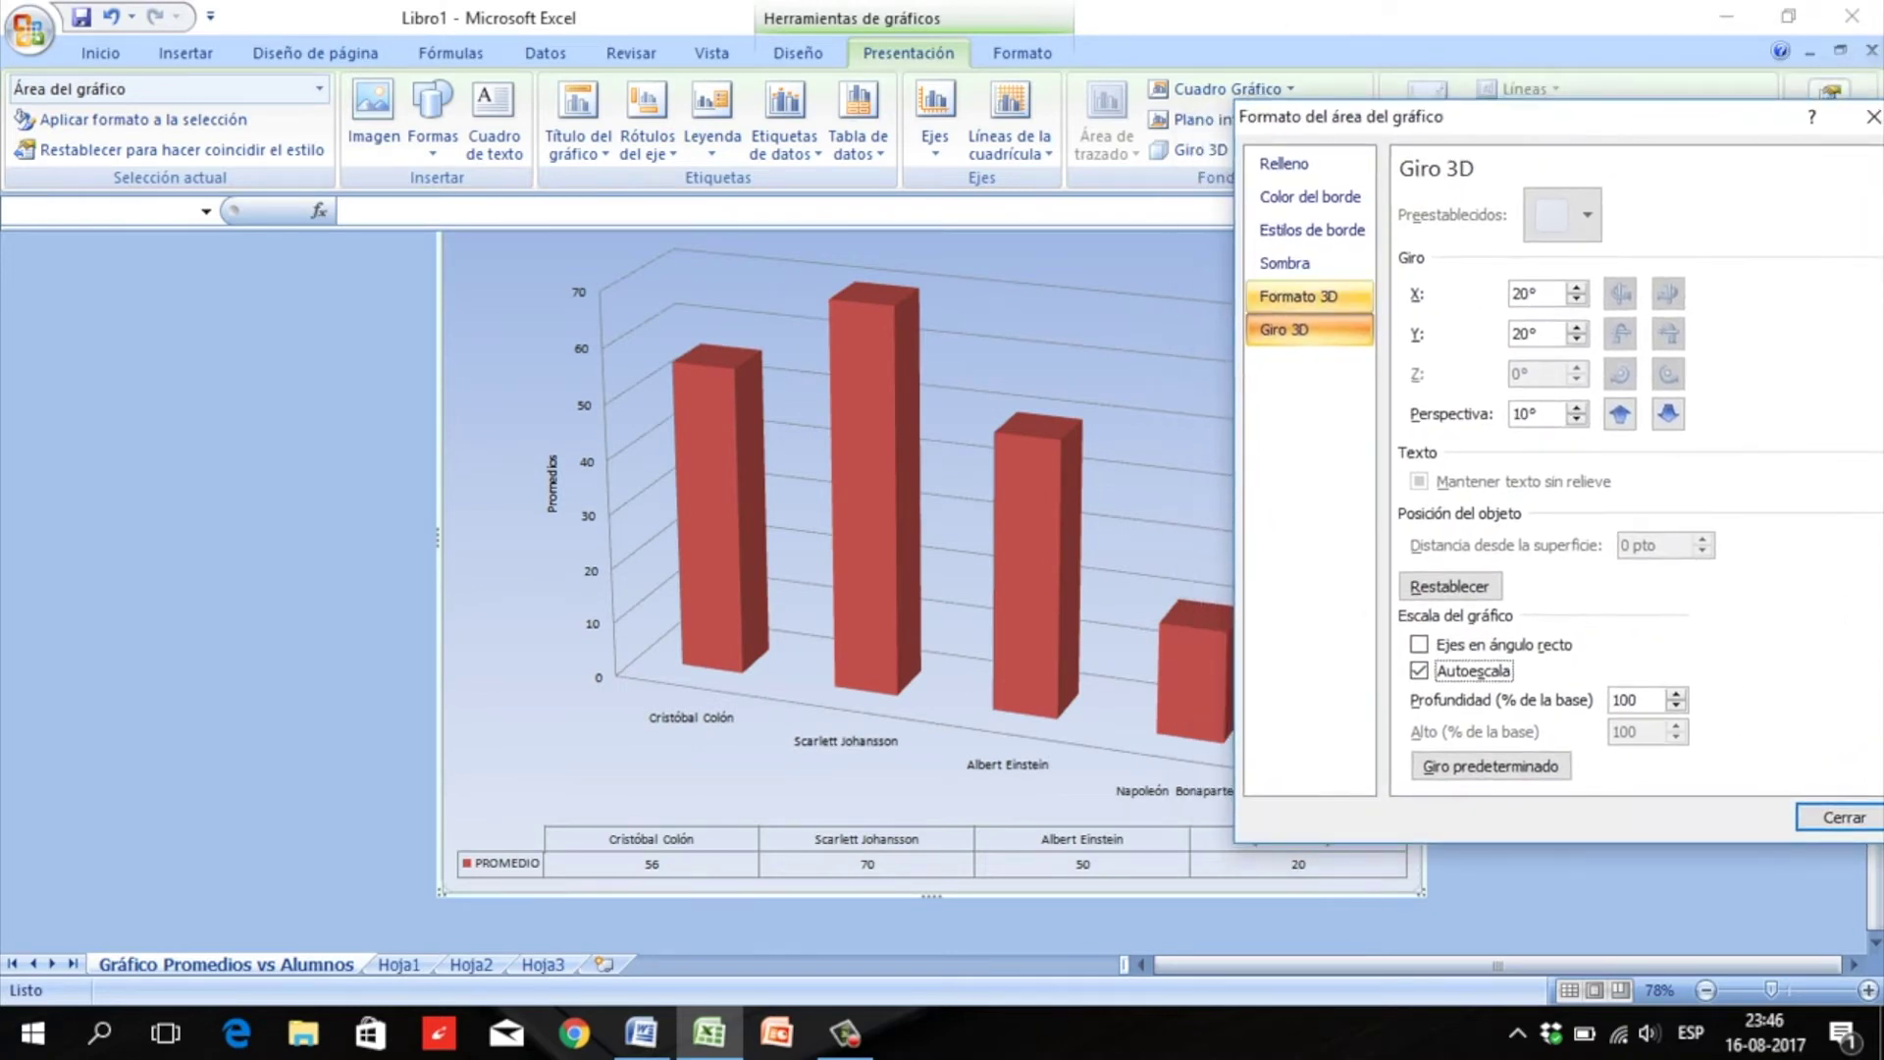
left_click(1298, 295)
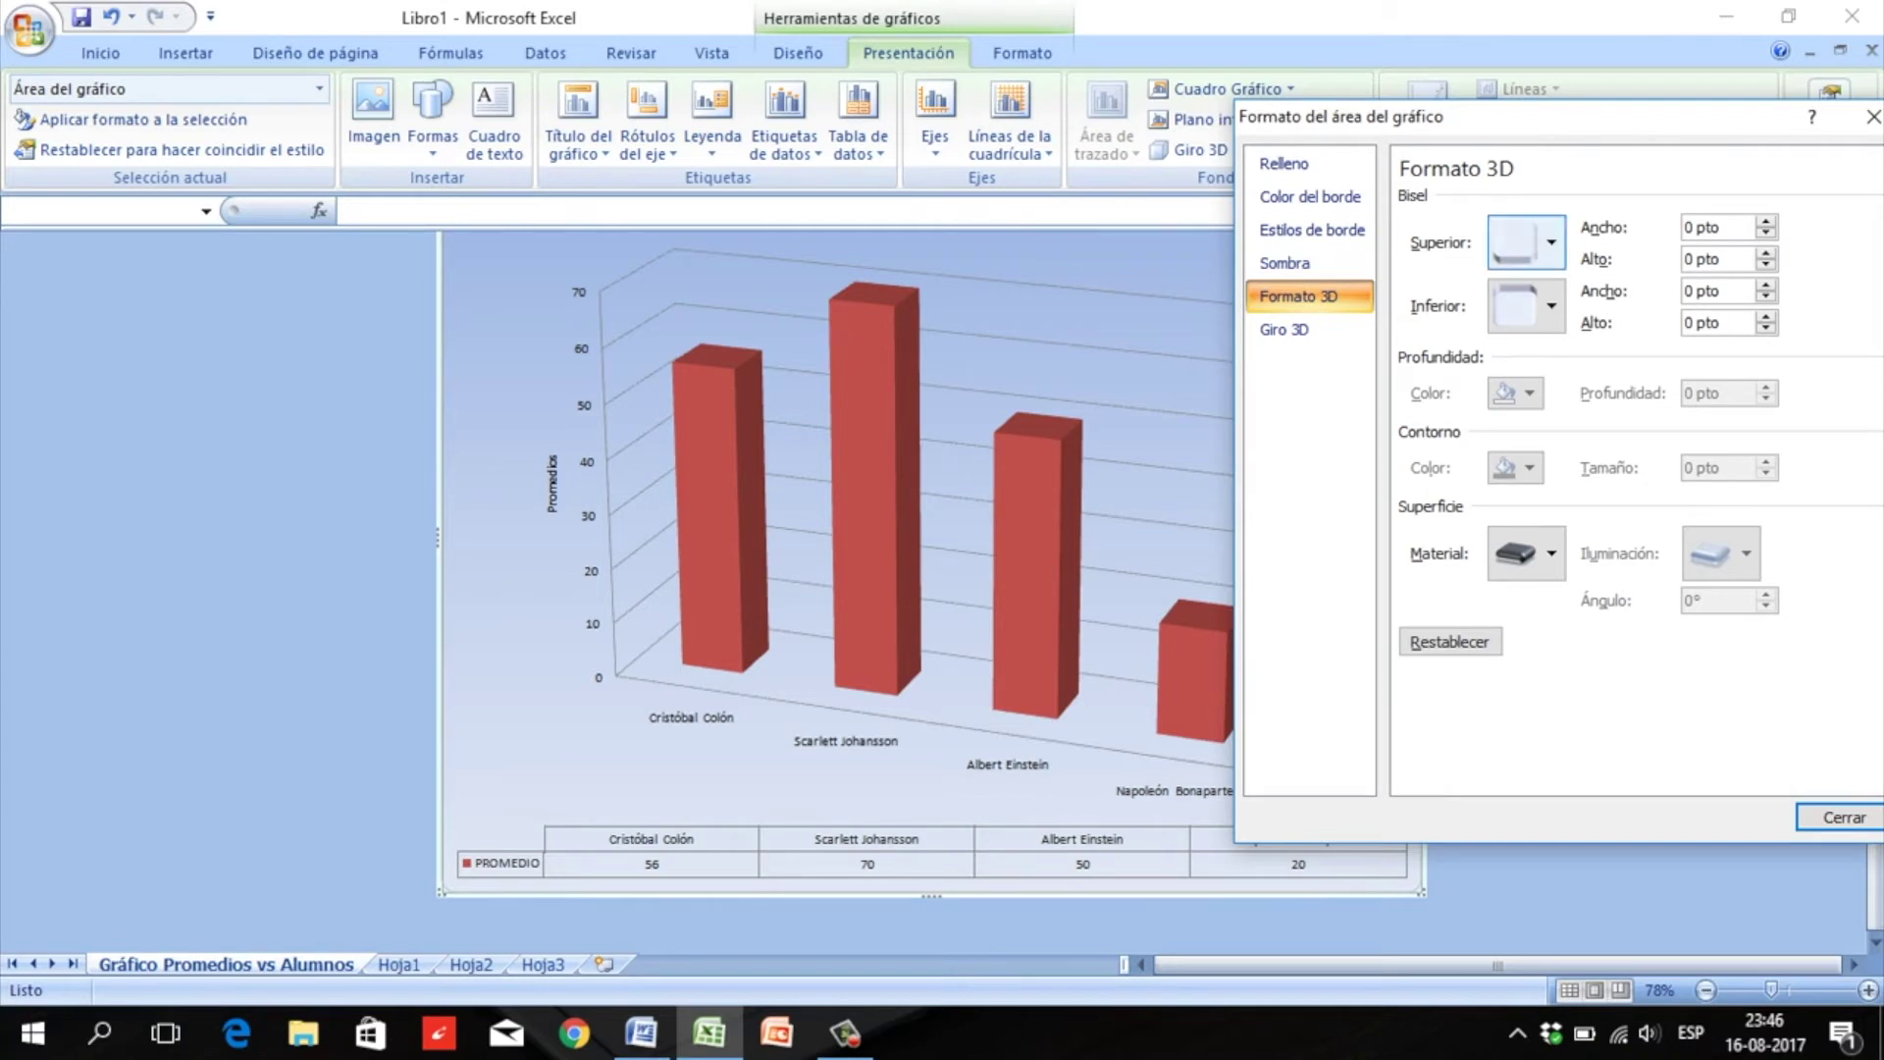
left_click(1543, 244)
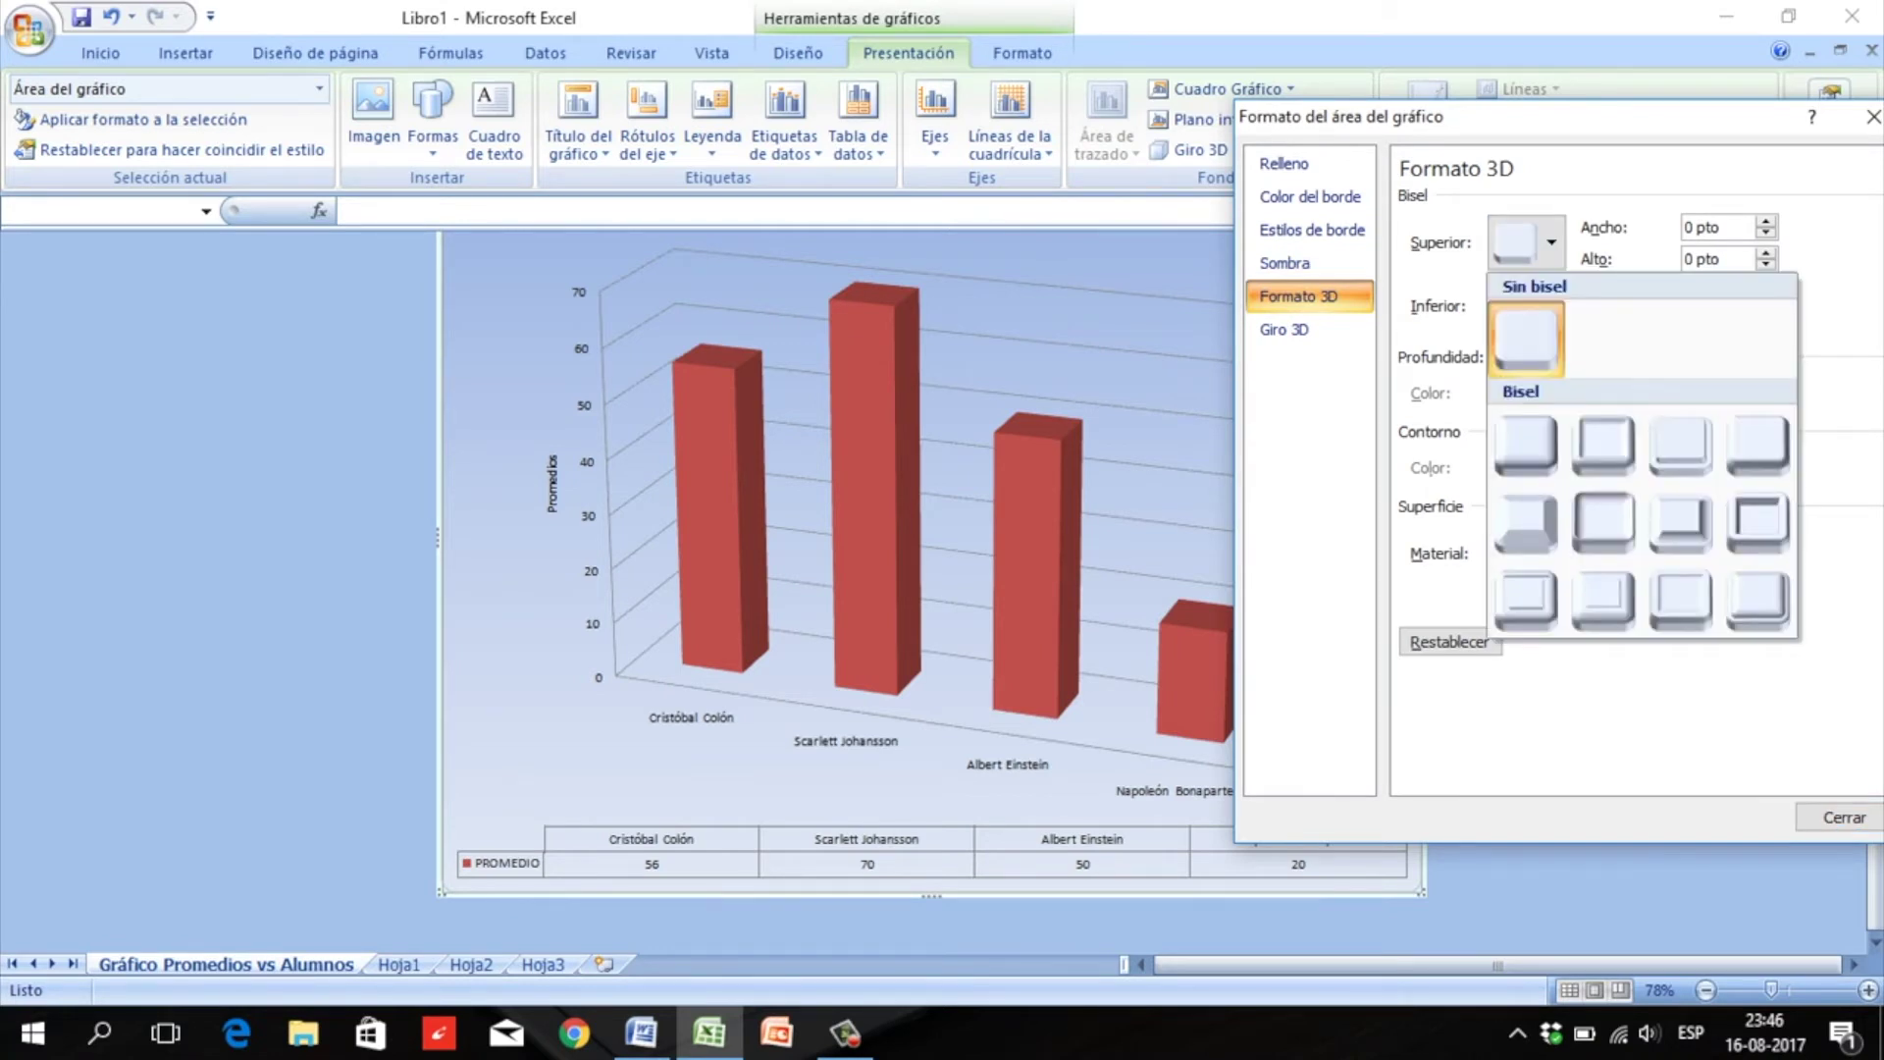
left_click(1603, 444)
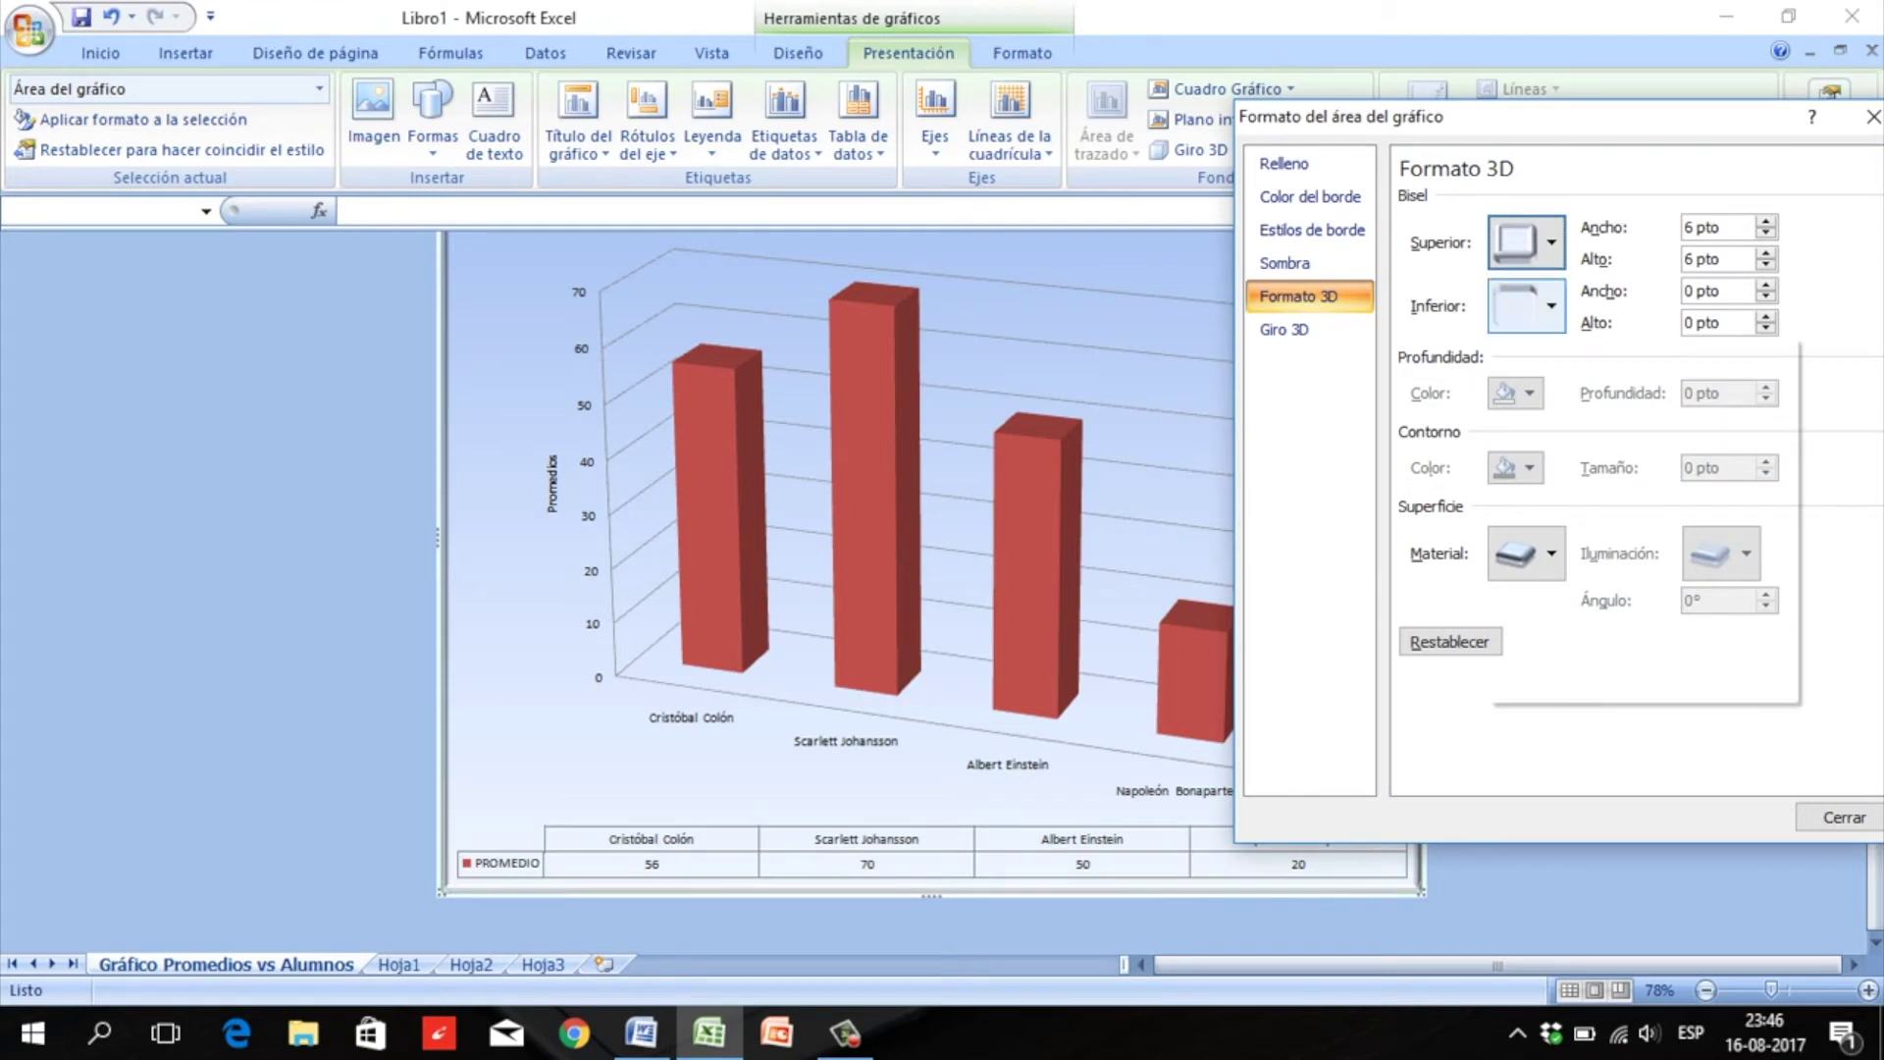
left_click(1543, 305)
left_click(1759, 508)
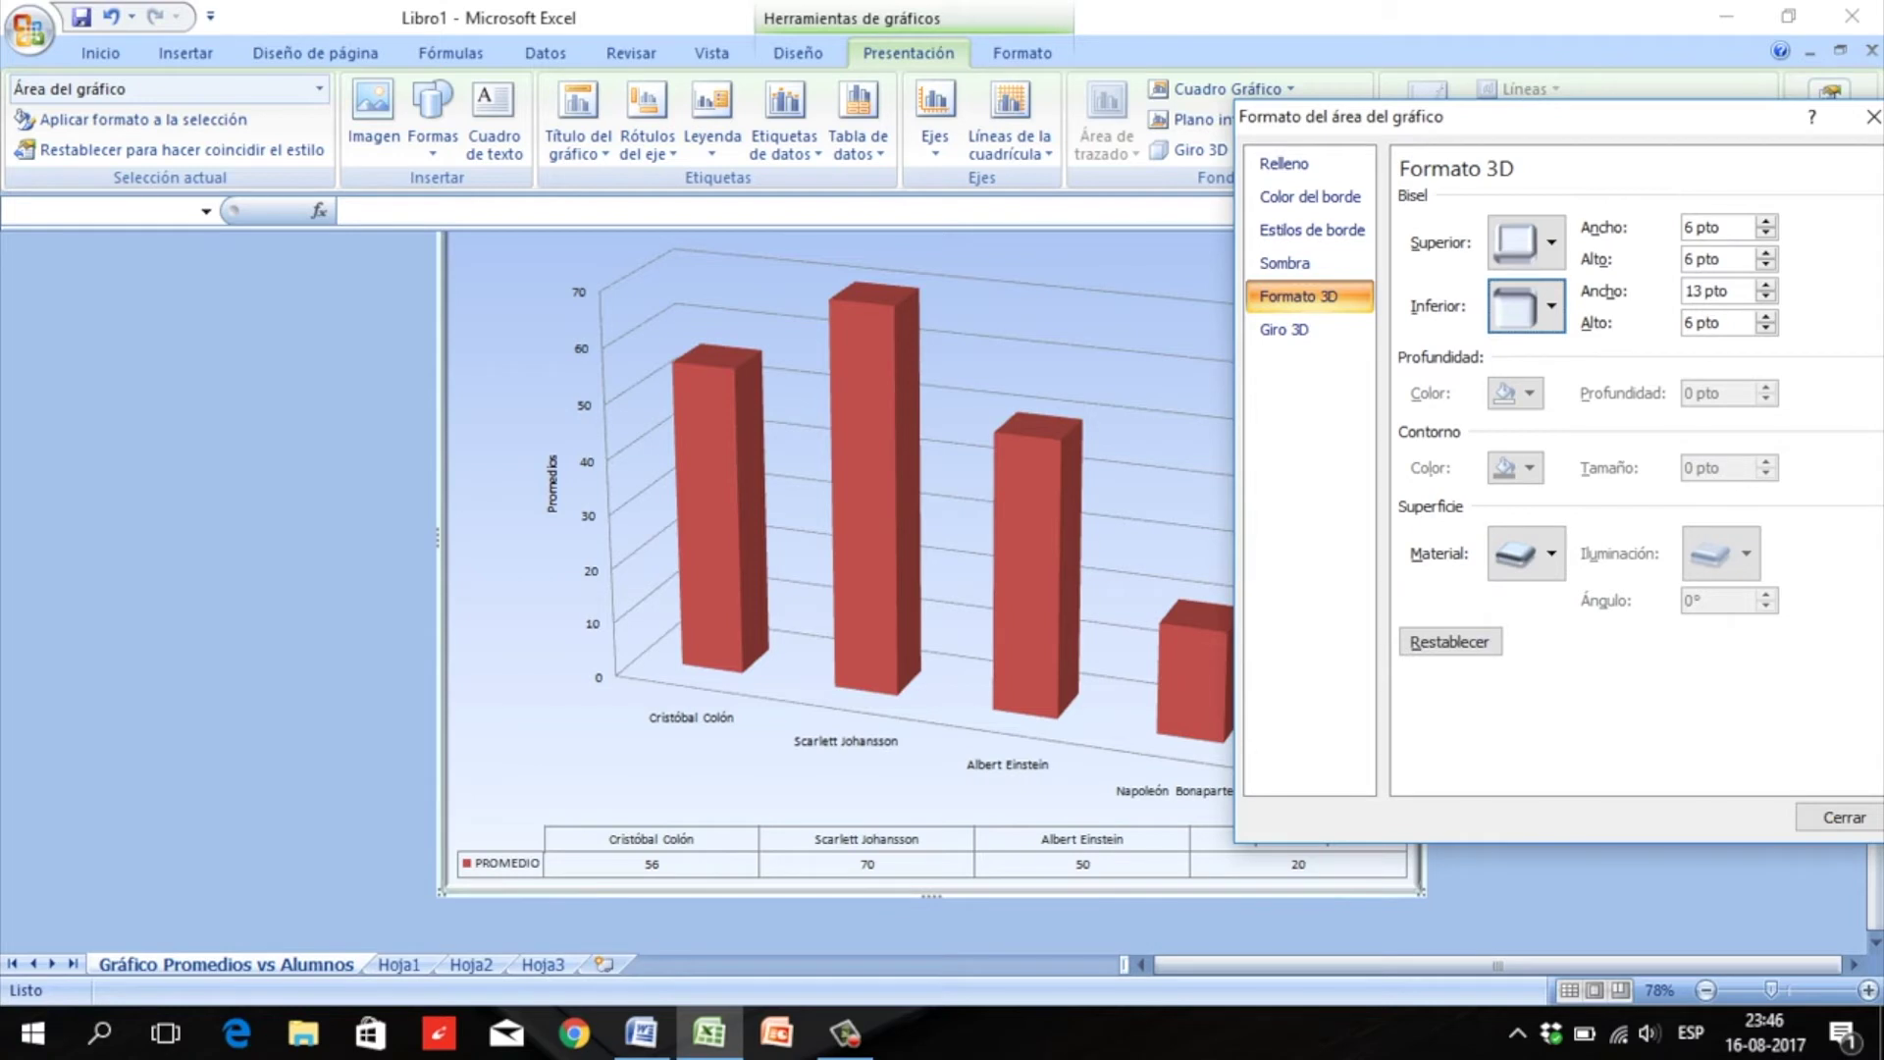
left_click(1766, 222)
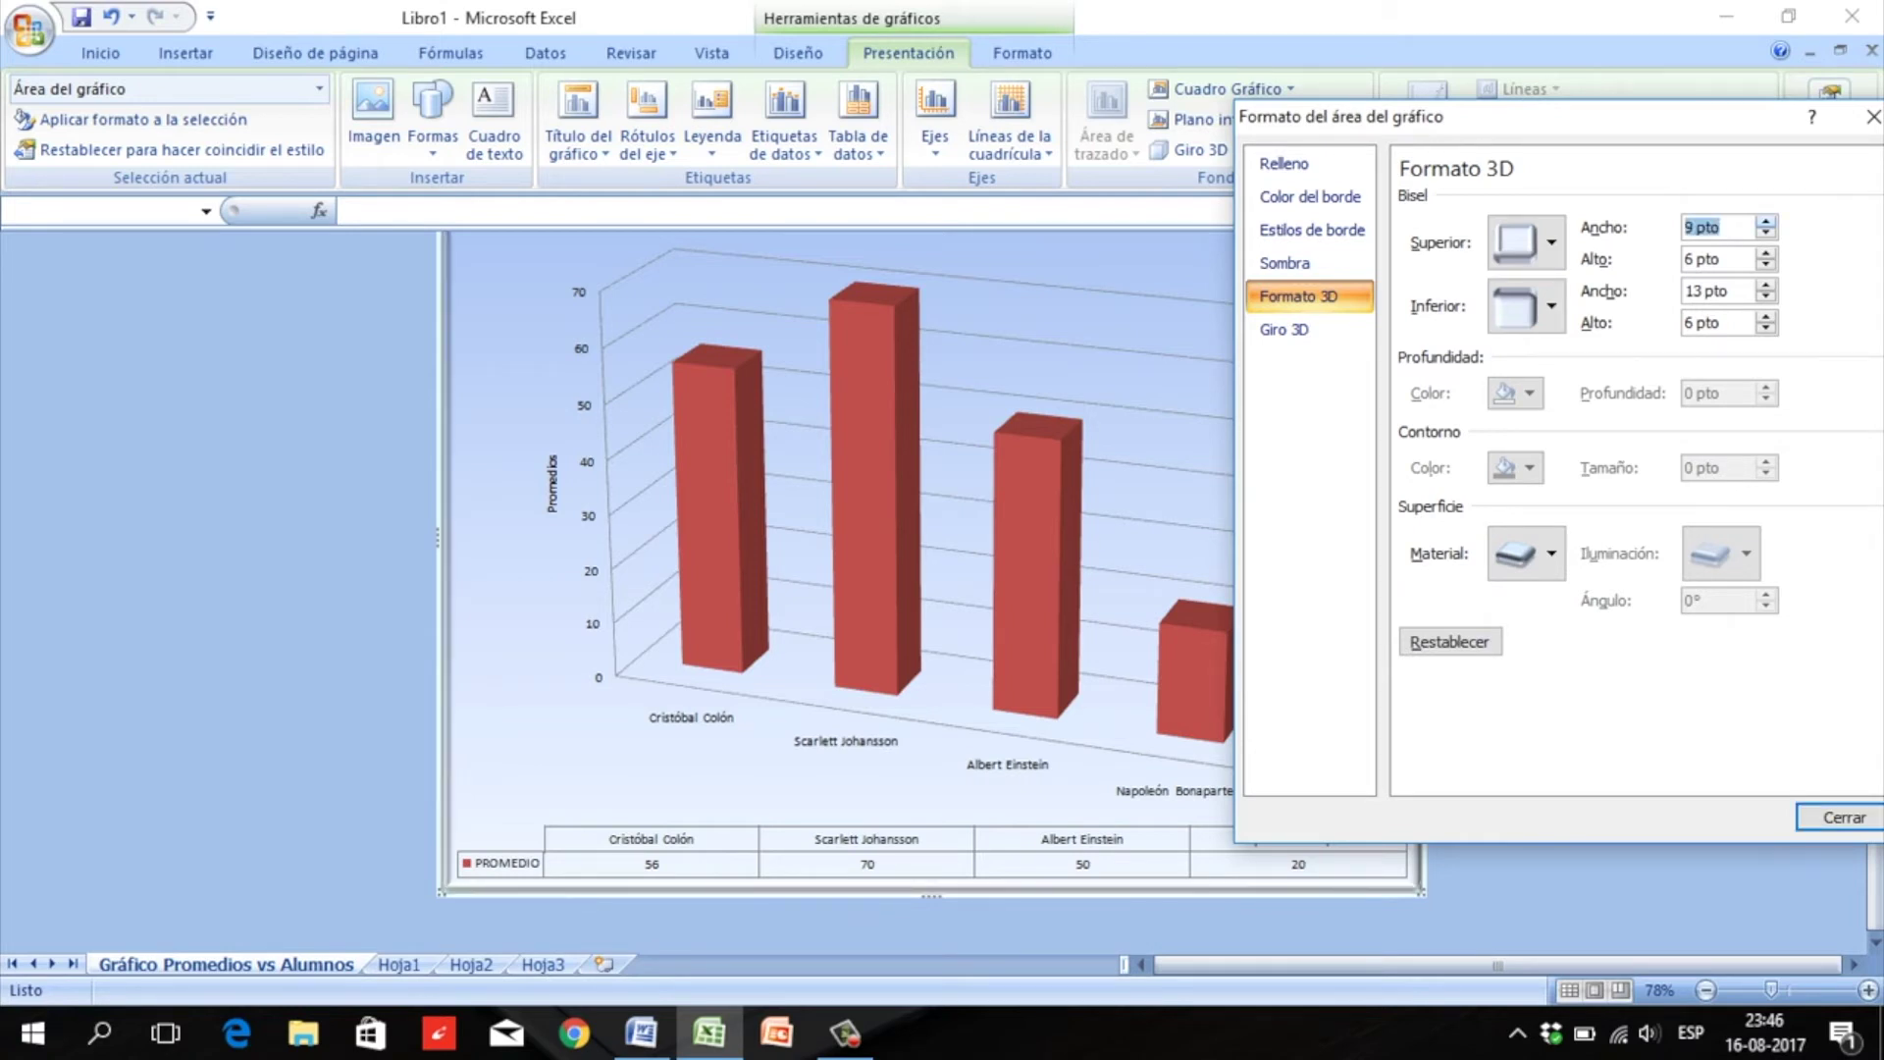
left_click(1766, 221)
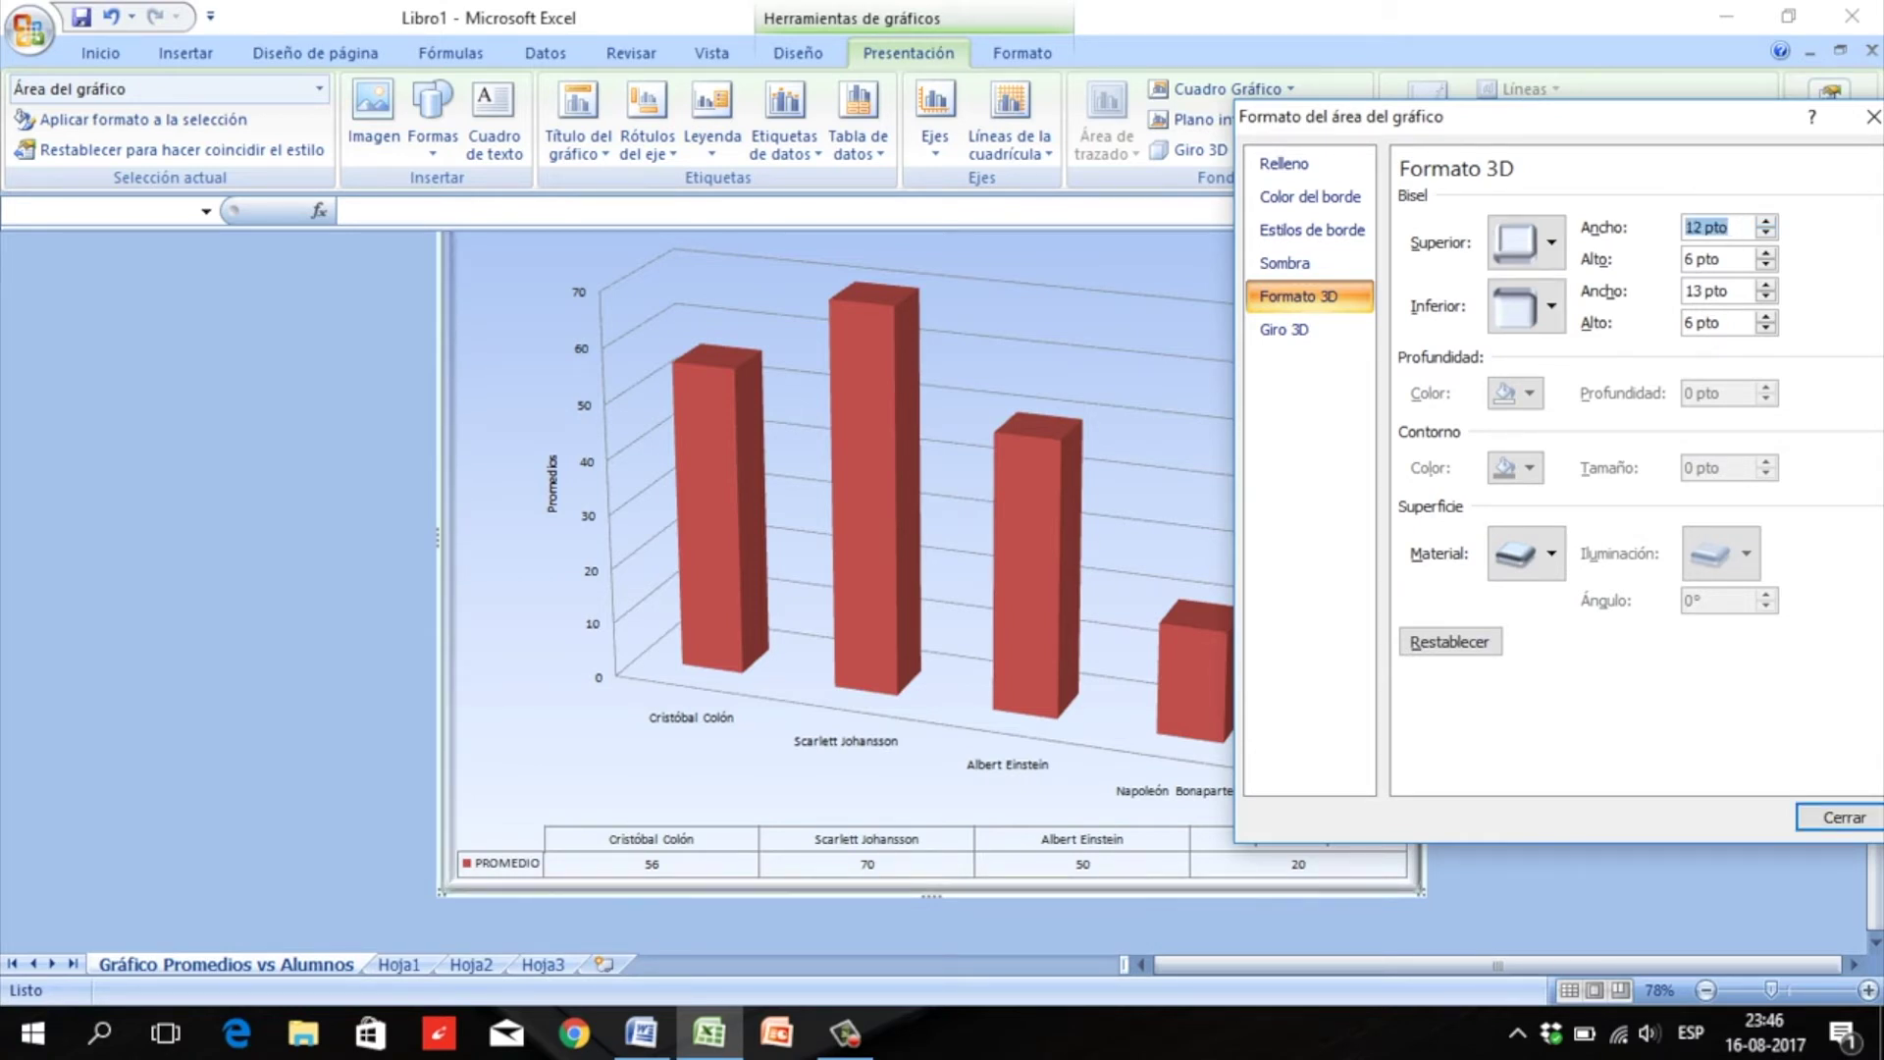
Set the chart area's shadow to 0% transparency, 51% size, 29 pt blur, 0° angle and 5 pt distance.
left_click(1285, 263)
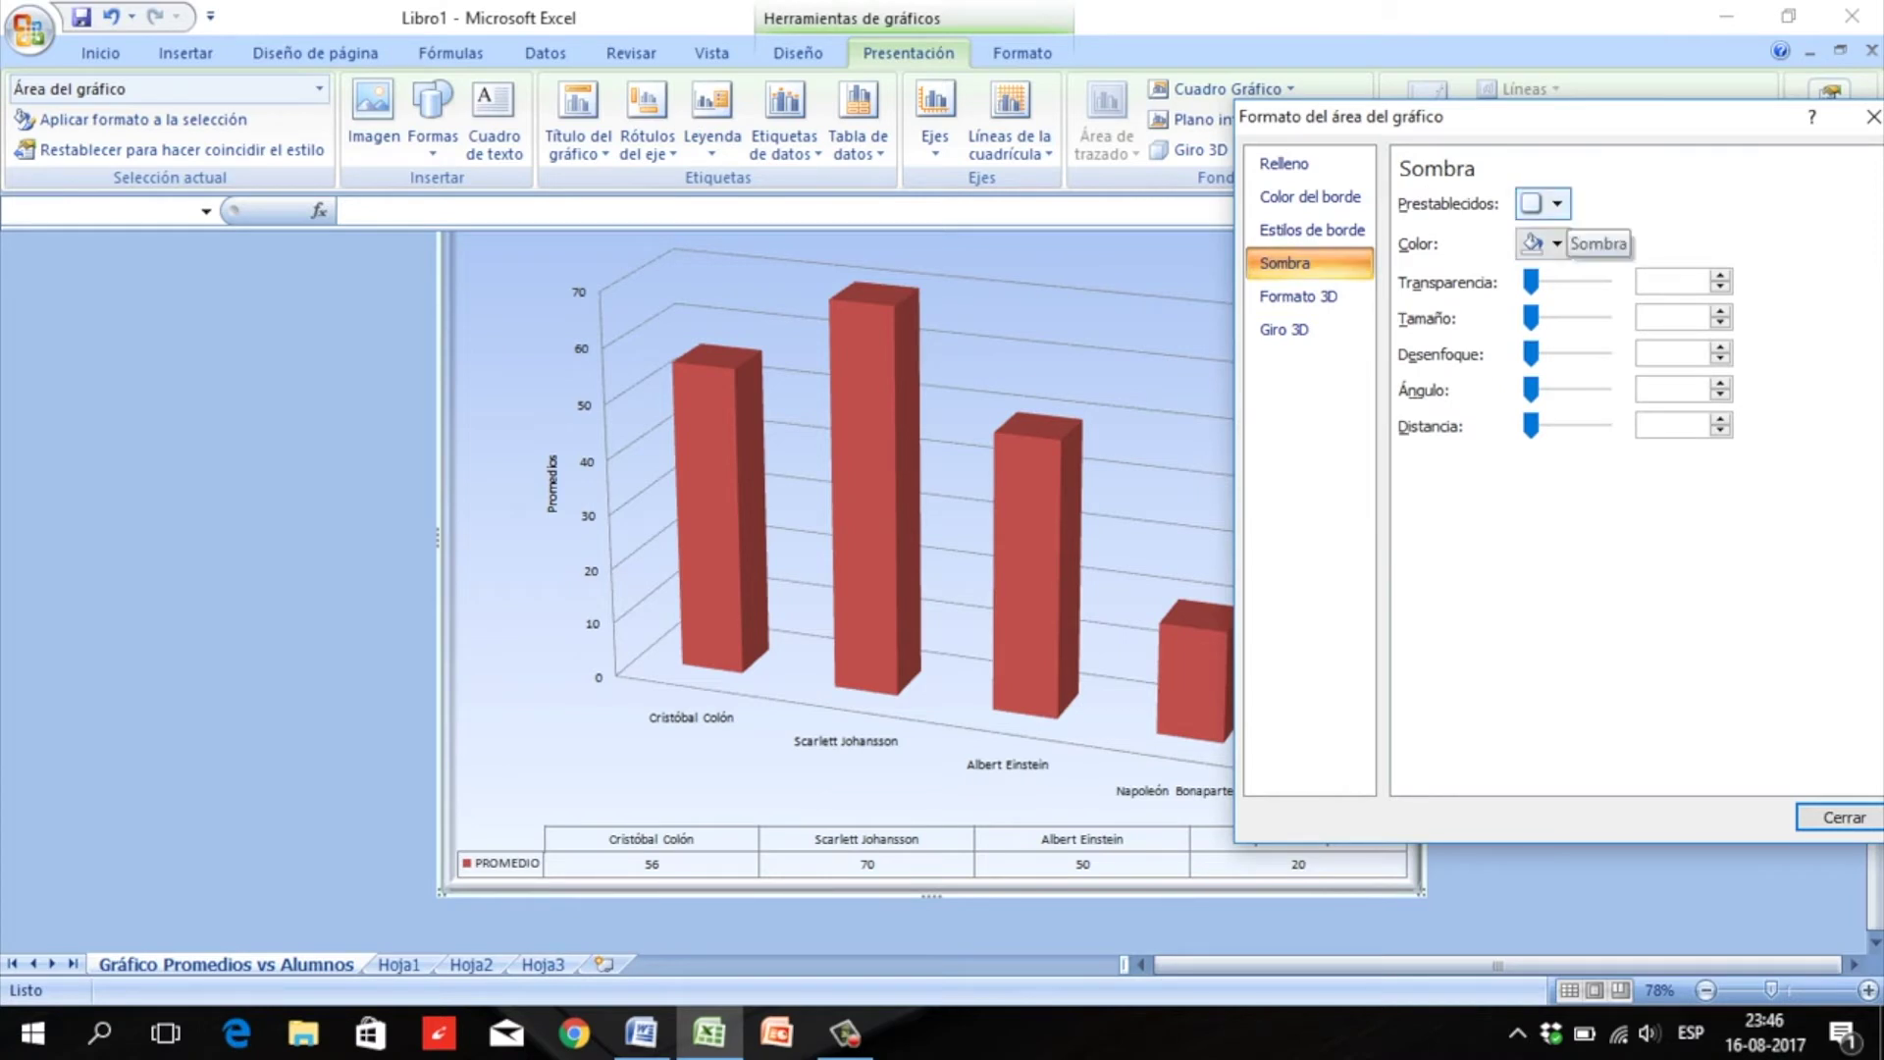
left_click_drag(1531, 282, 1550, 317)
left_click(1534, 354)
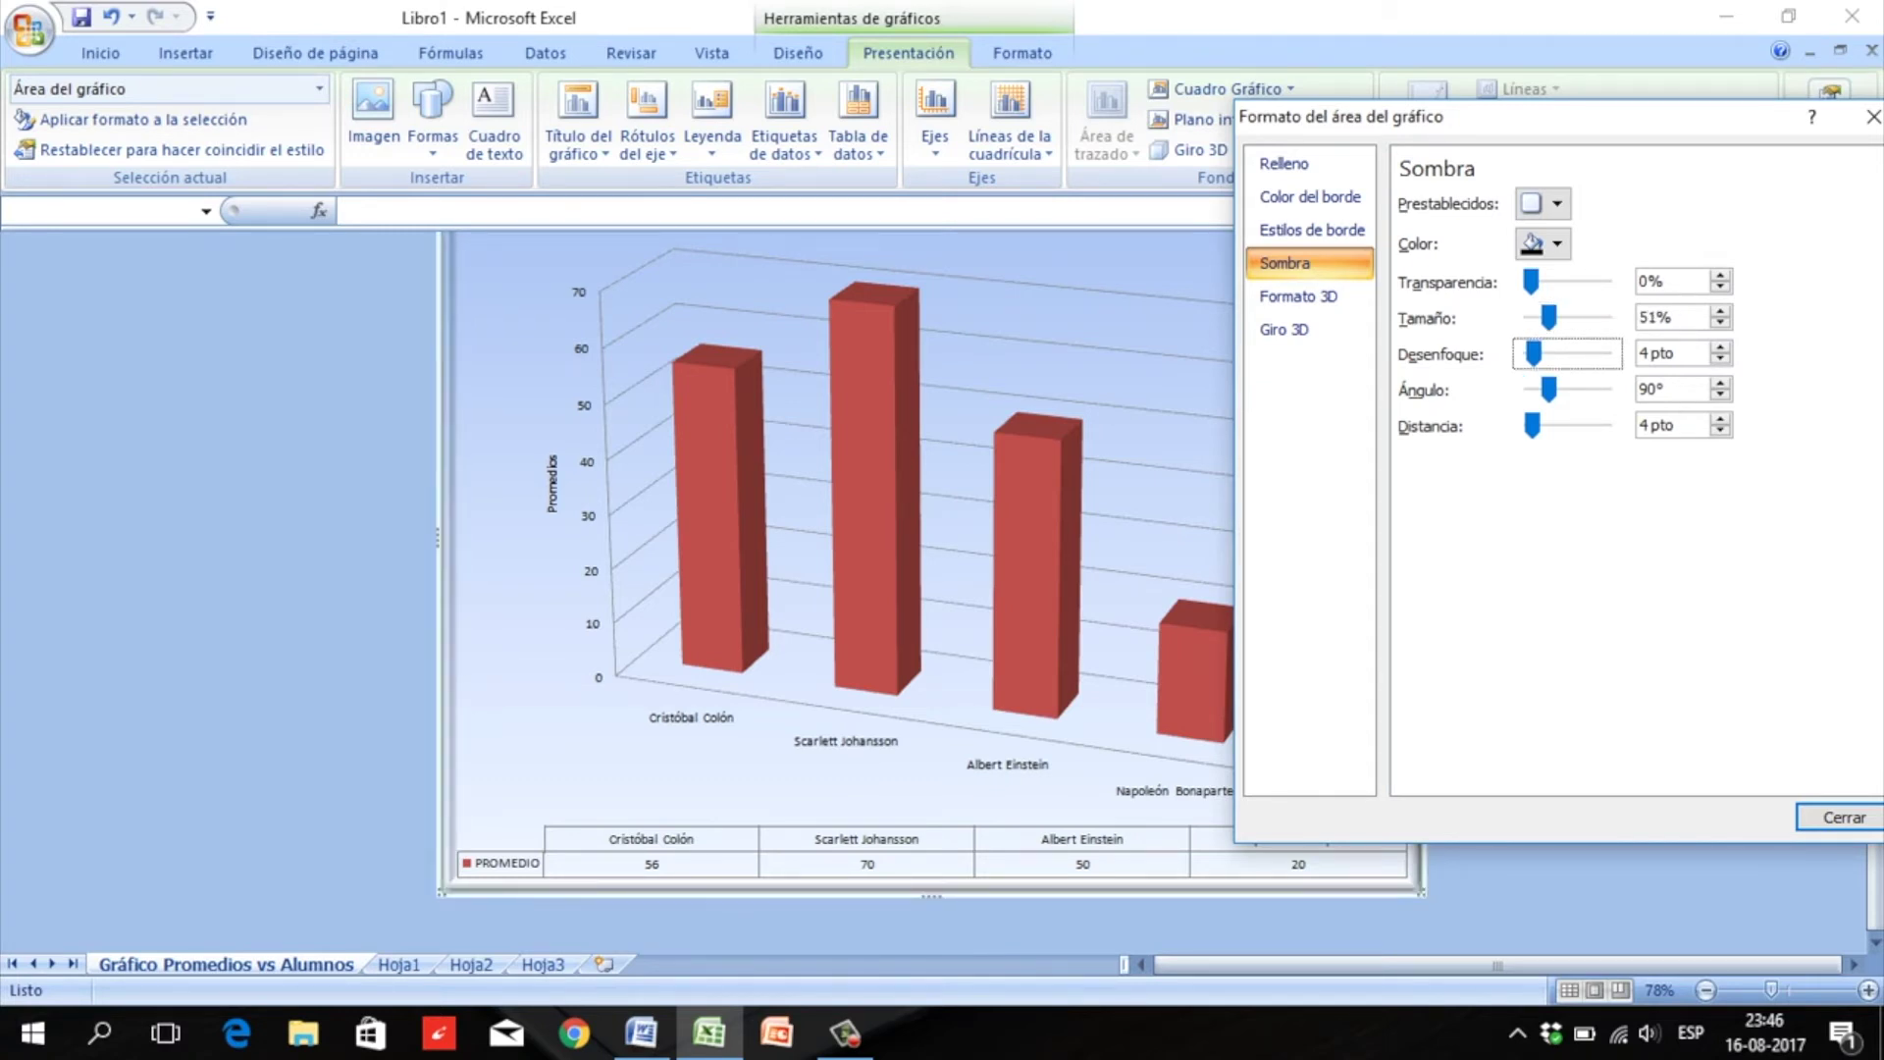
left_click_drag(1534, 353, 1531, 425)
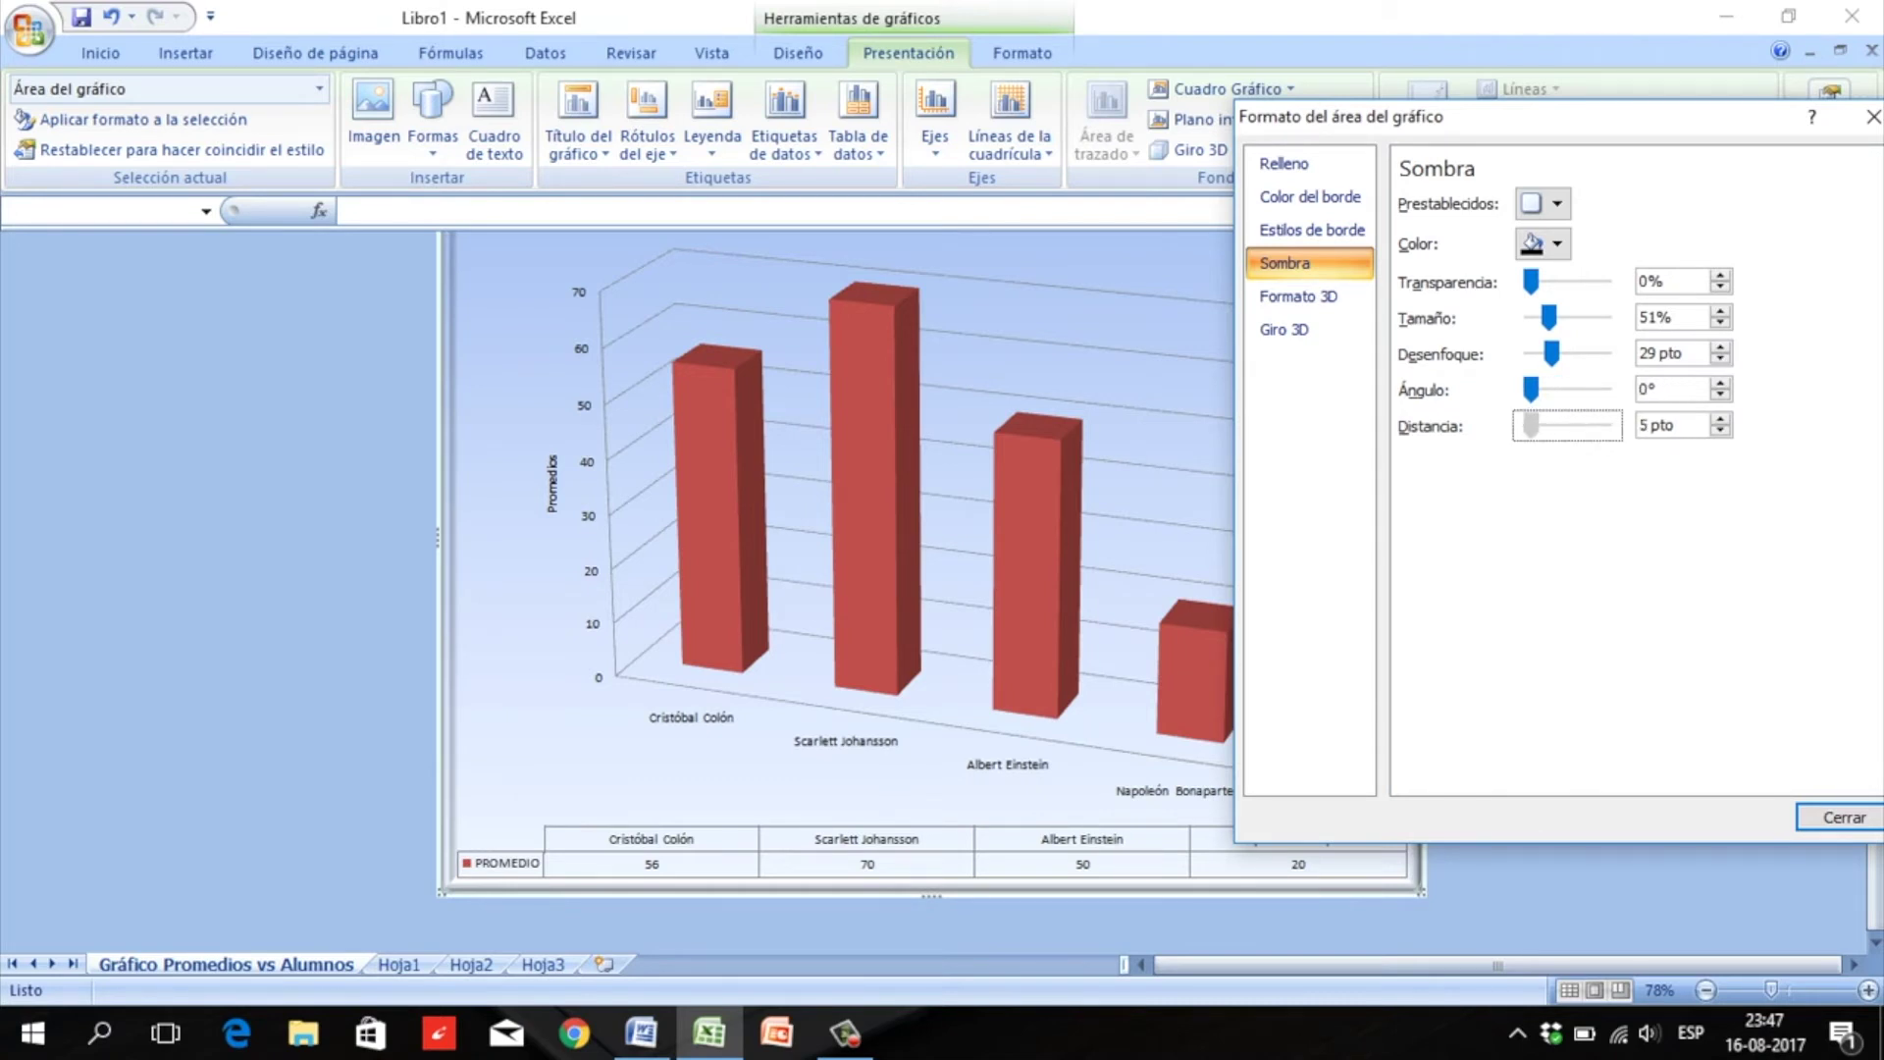
Give the chart area a 6,5 pt wide border with a solid line in standard red at 0% transparency.
left_click(1312, 231)
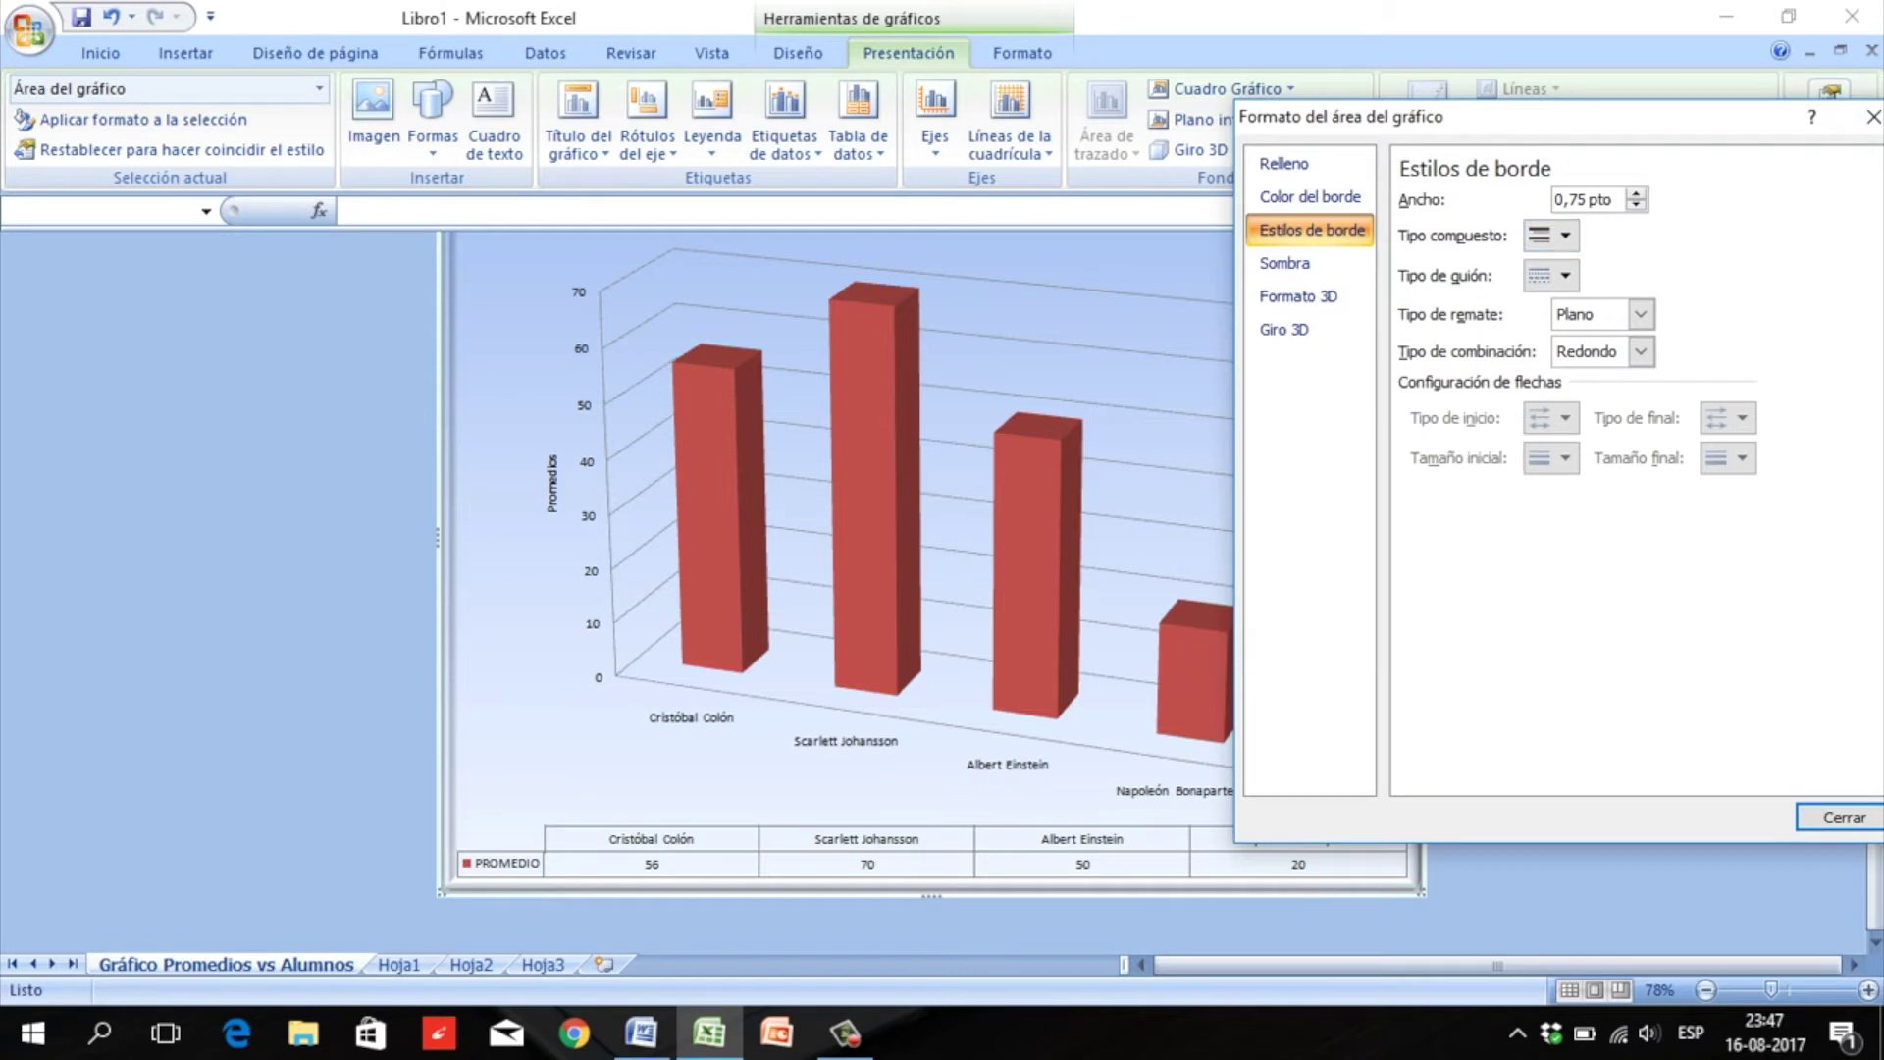
left_click(1636, 194)
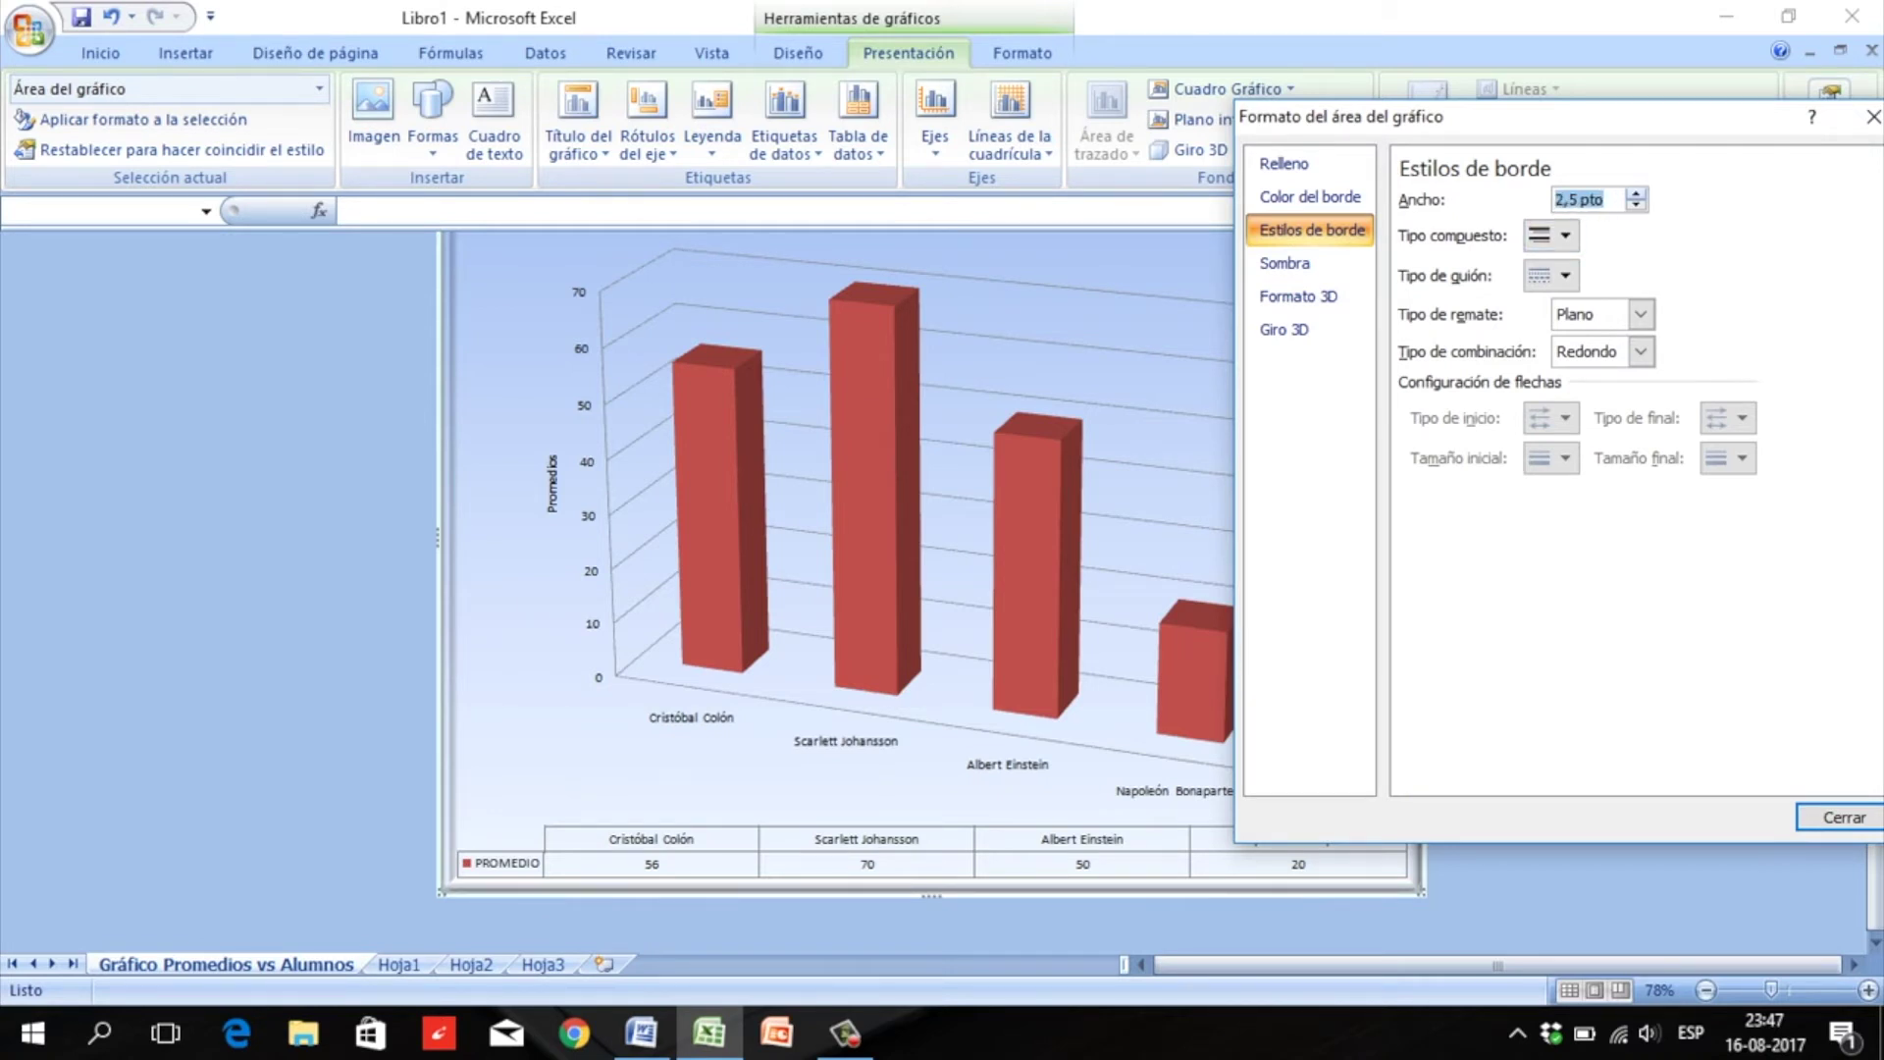
left_click(1636, 195)
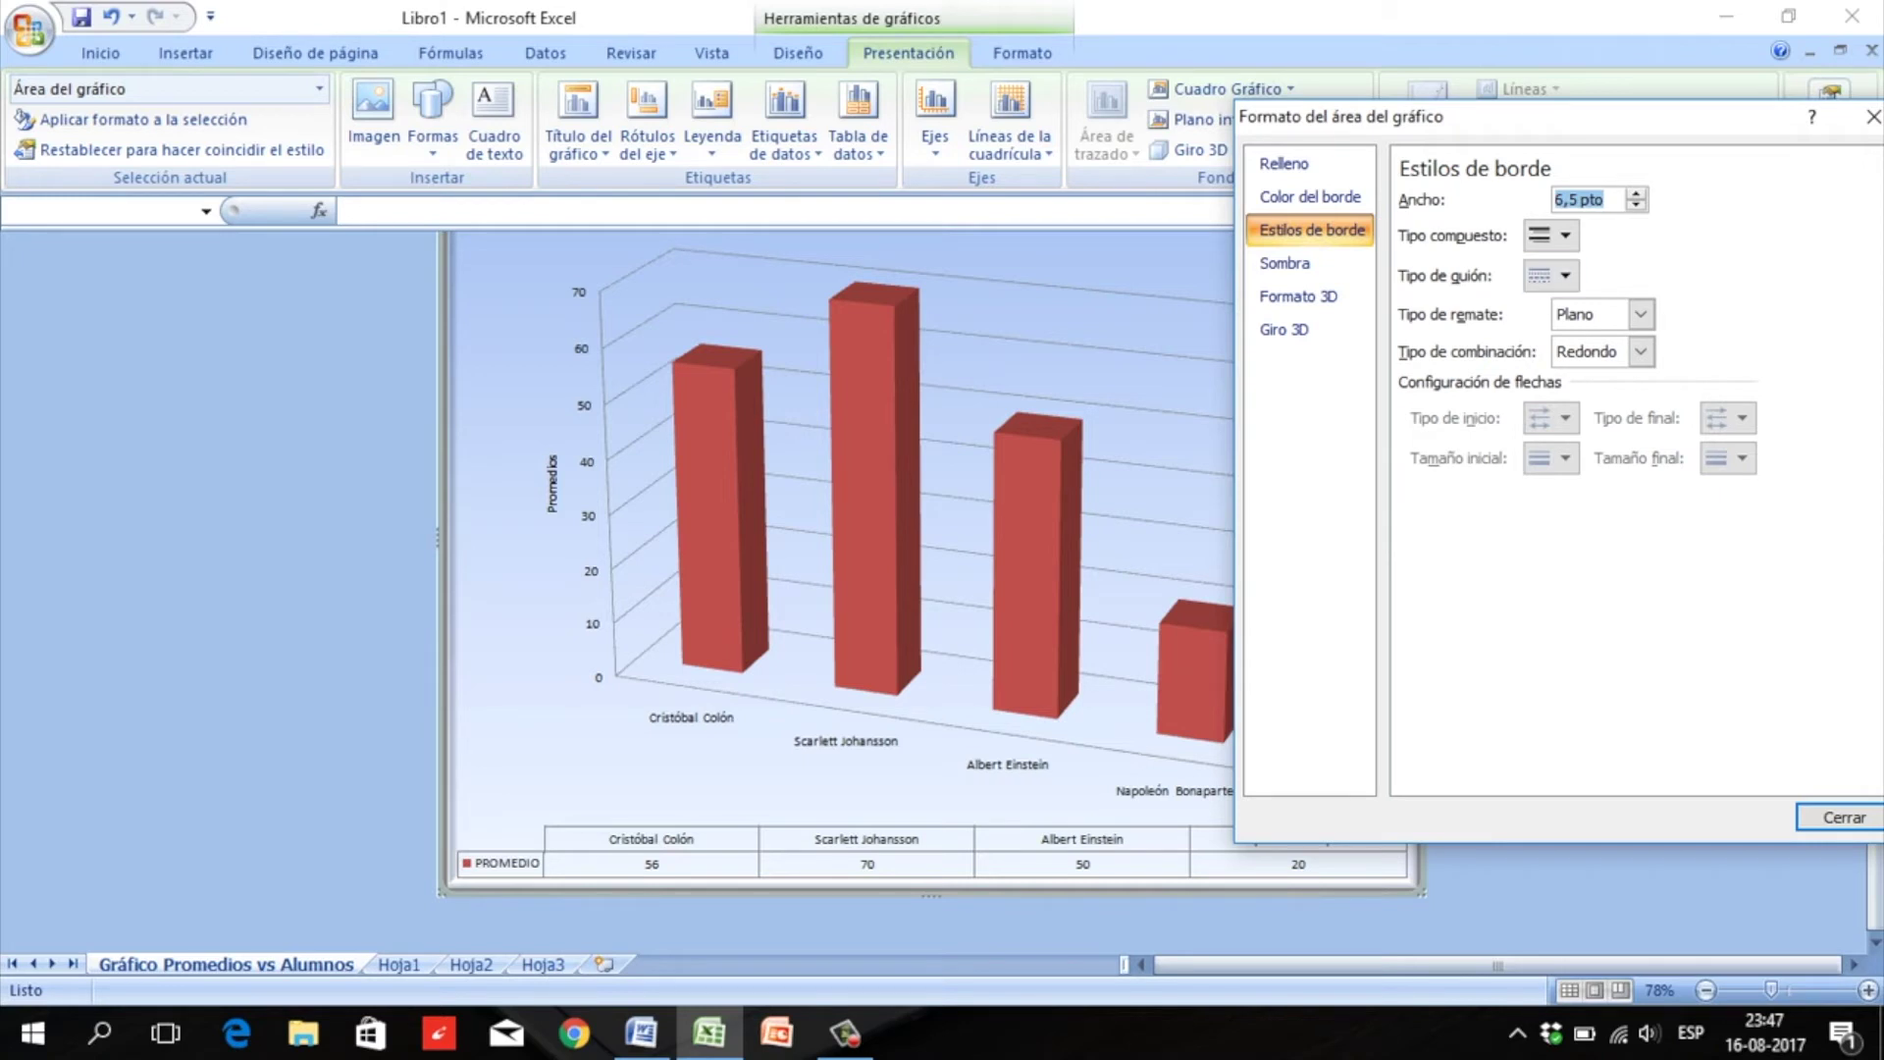
left_click(1310, 197)
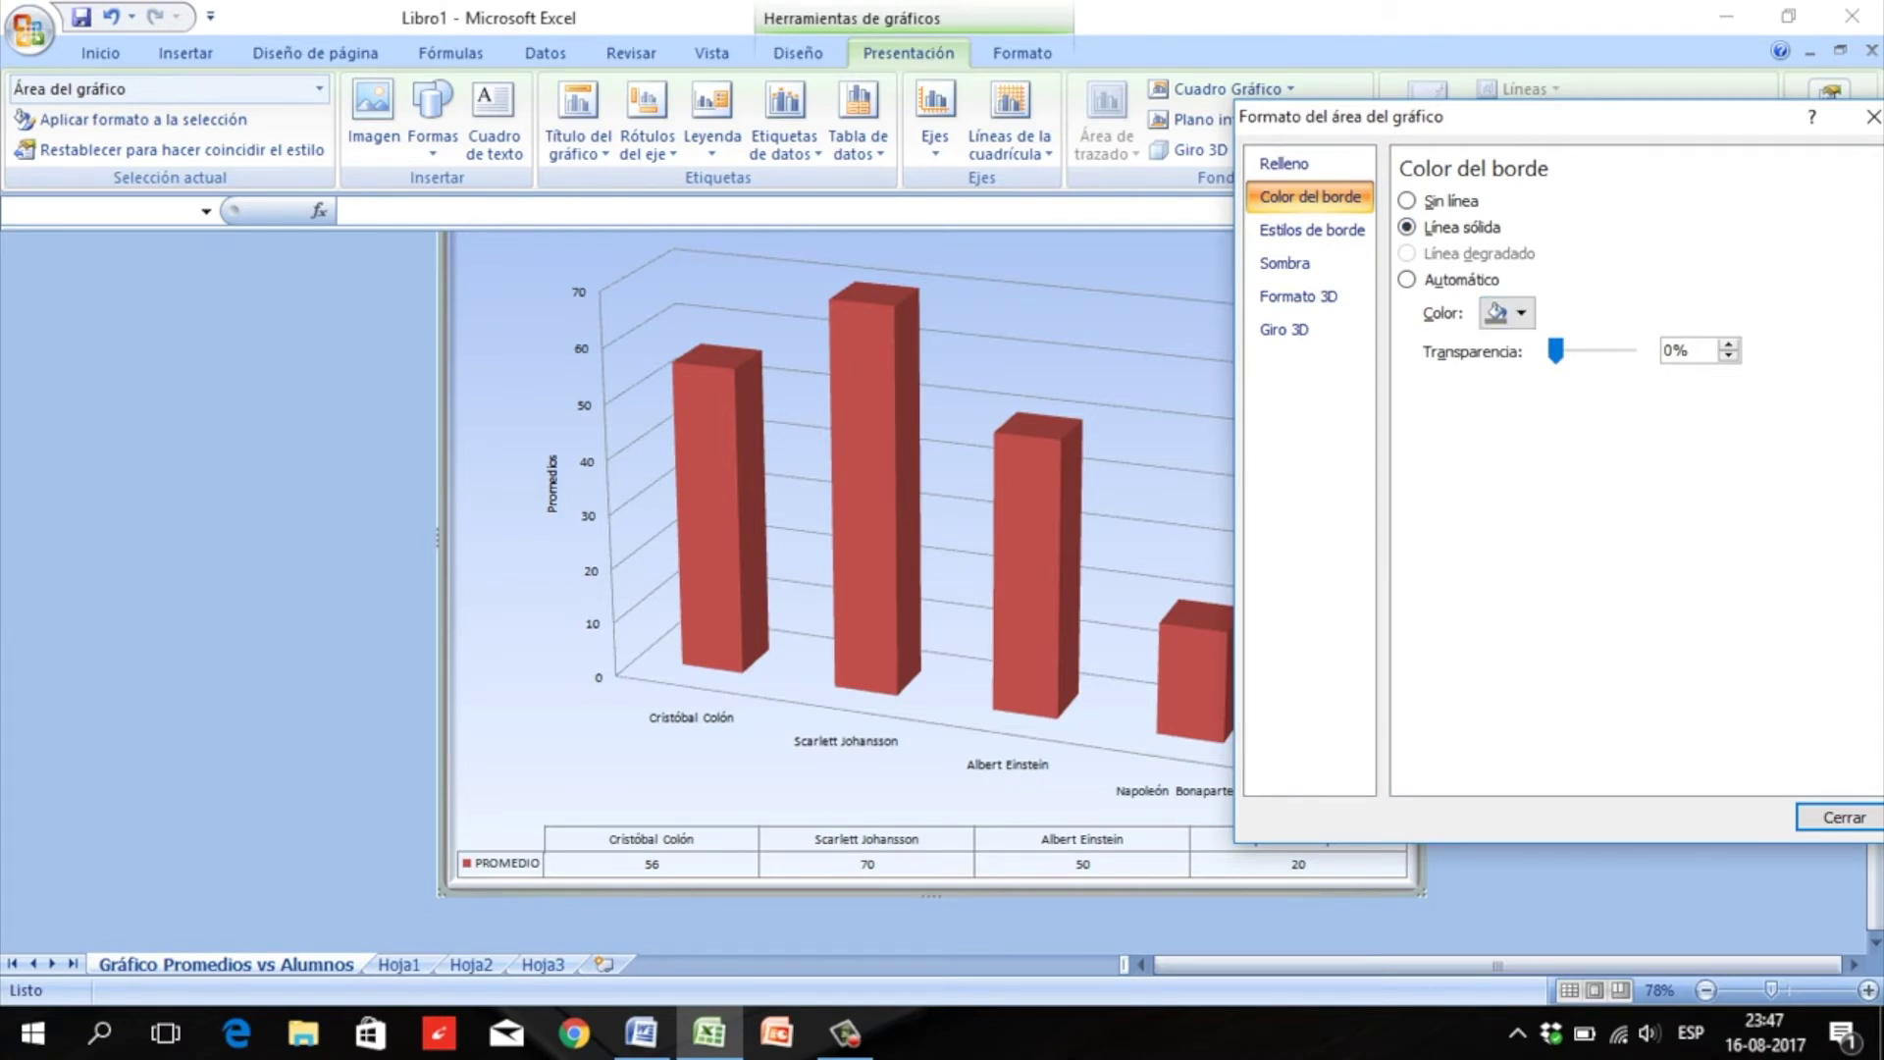
left_click(1506, 312)
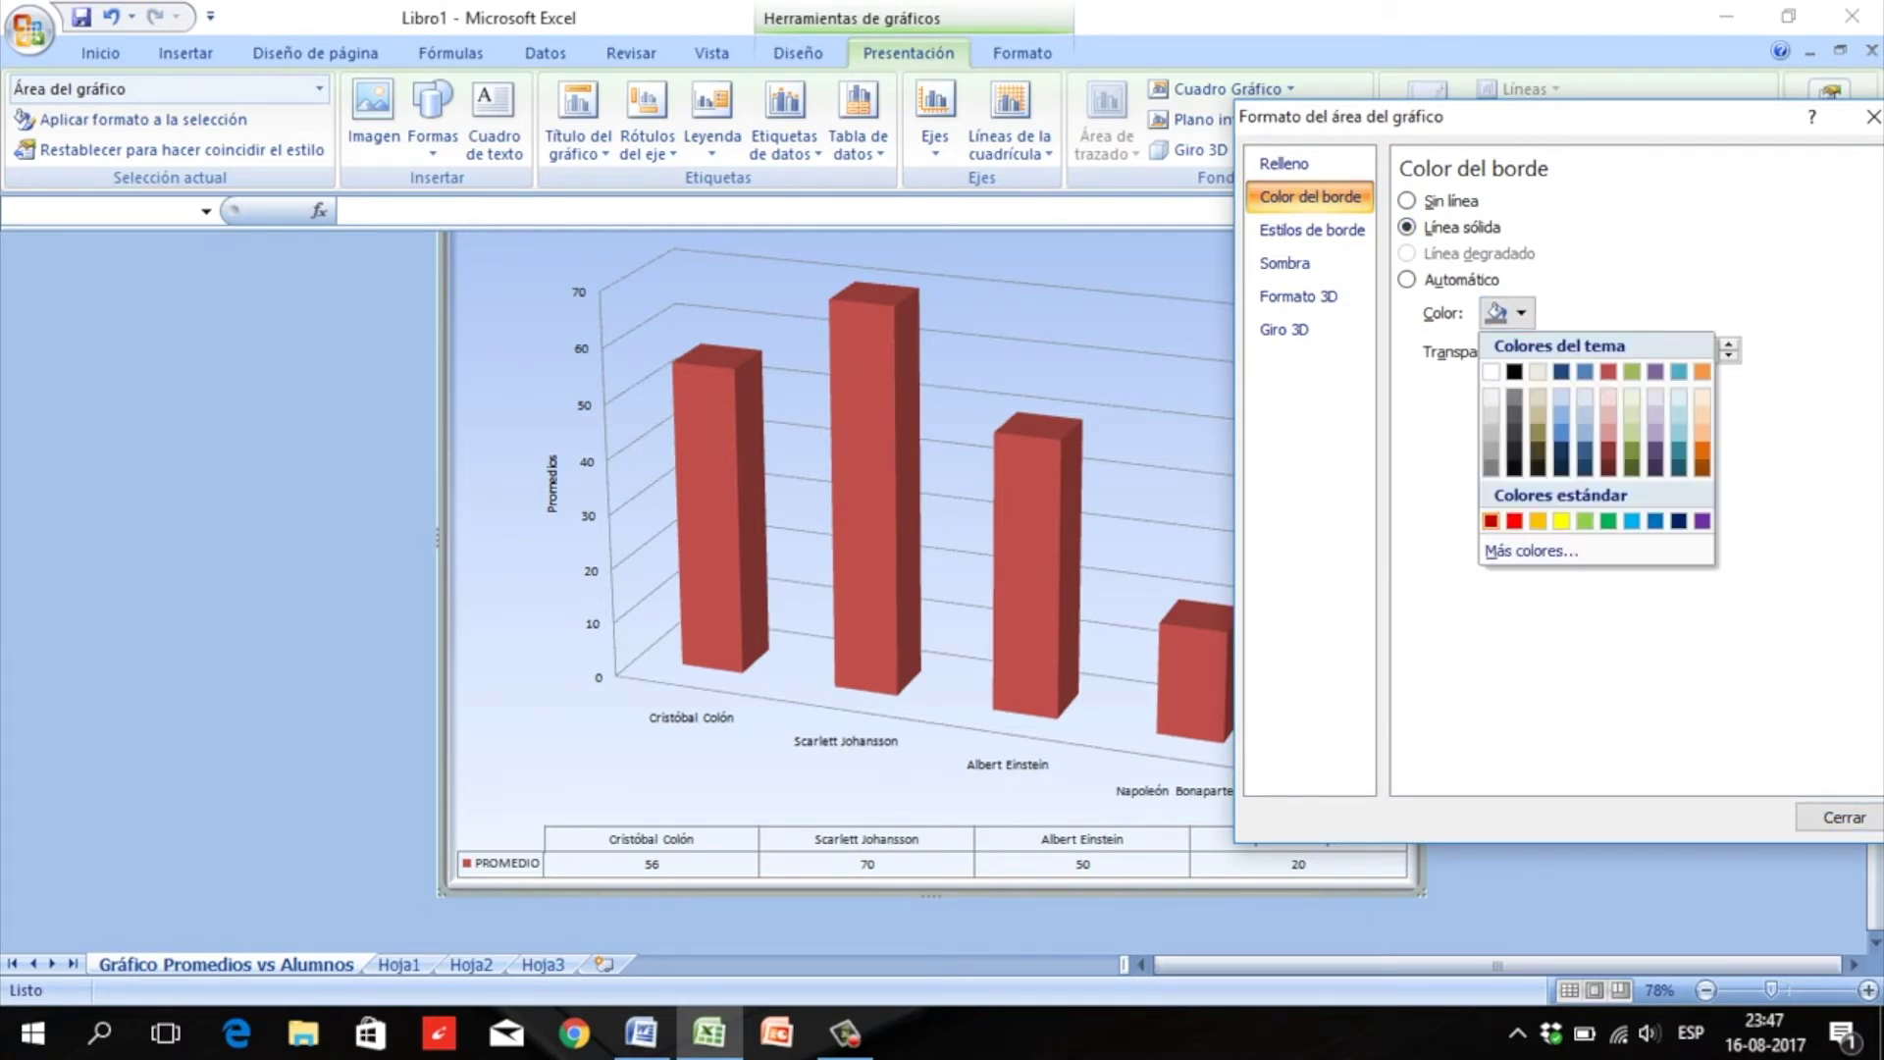
left_click(1515, 520)
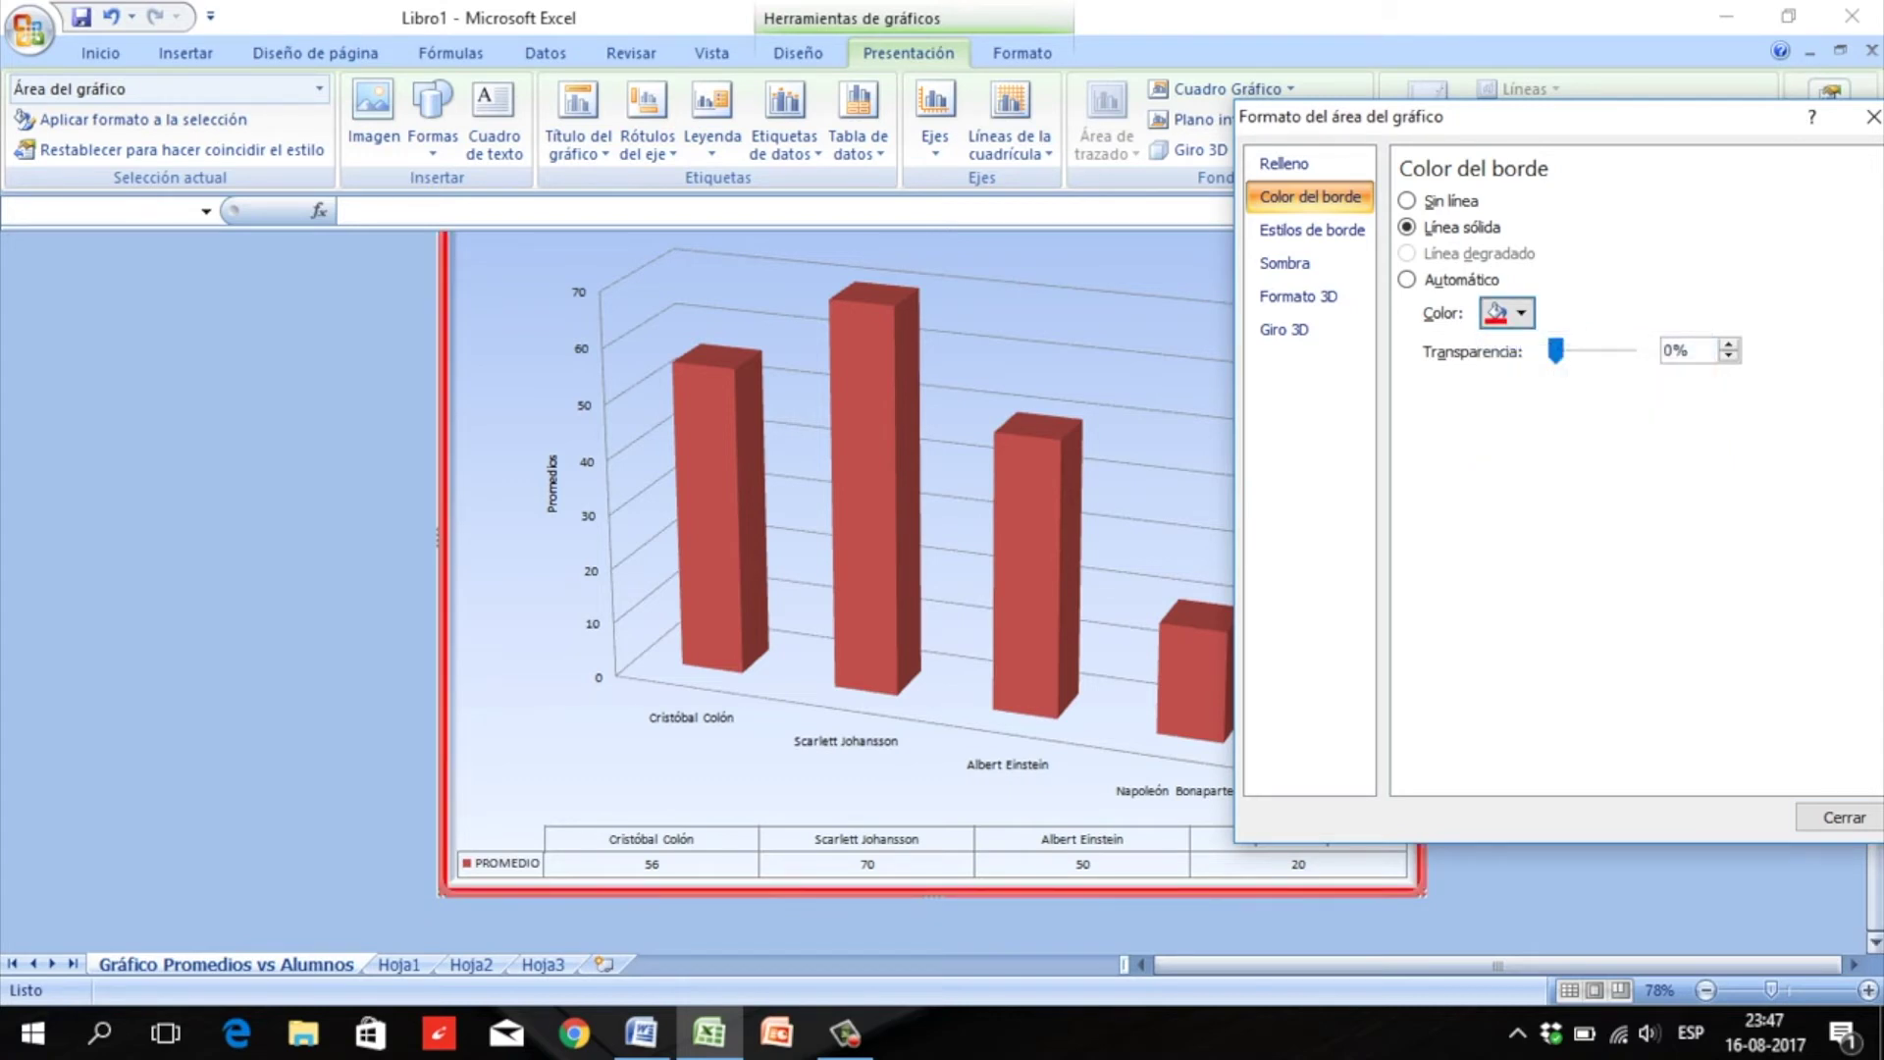
mouse_move(1618, 120)
left_mouse_down()
mouse_move(1519, 129)
mouse_move(1594, 149)
left_mouse_up()
mouse_move(1532, 379)
left_mouse_down()
mouse_move(1610, 379)
mouse_move(1532, 379)
left_mouse_up()
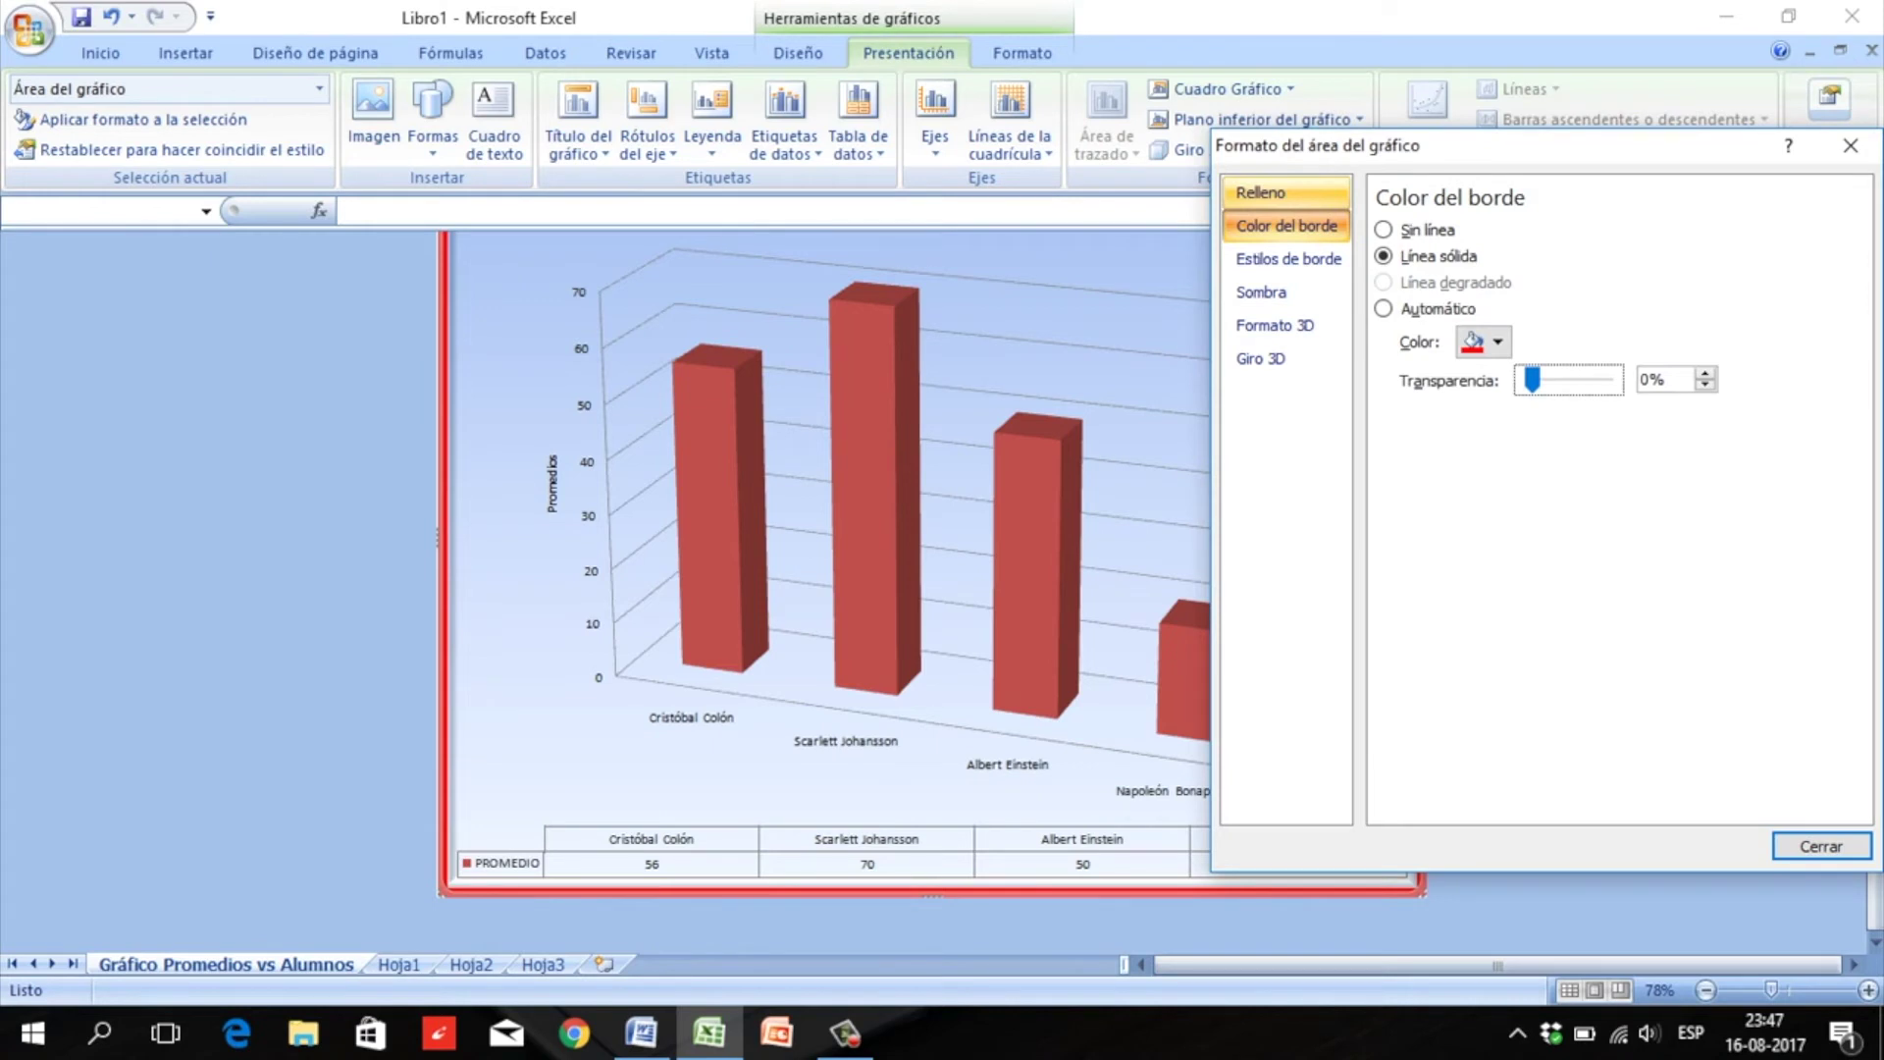
Change the first stop (Detención 1) of the chart area's gradient fill to the orange Énfasis 6 theme colour and close the formatting dialog.
left_click(1261, 193)
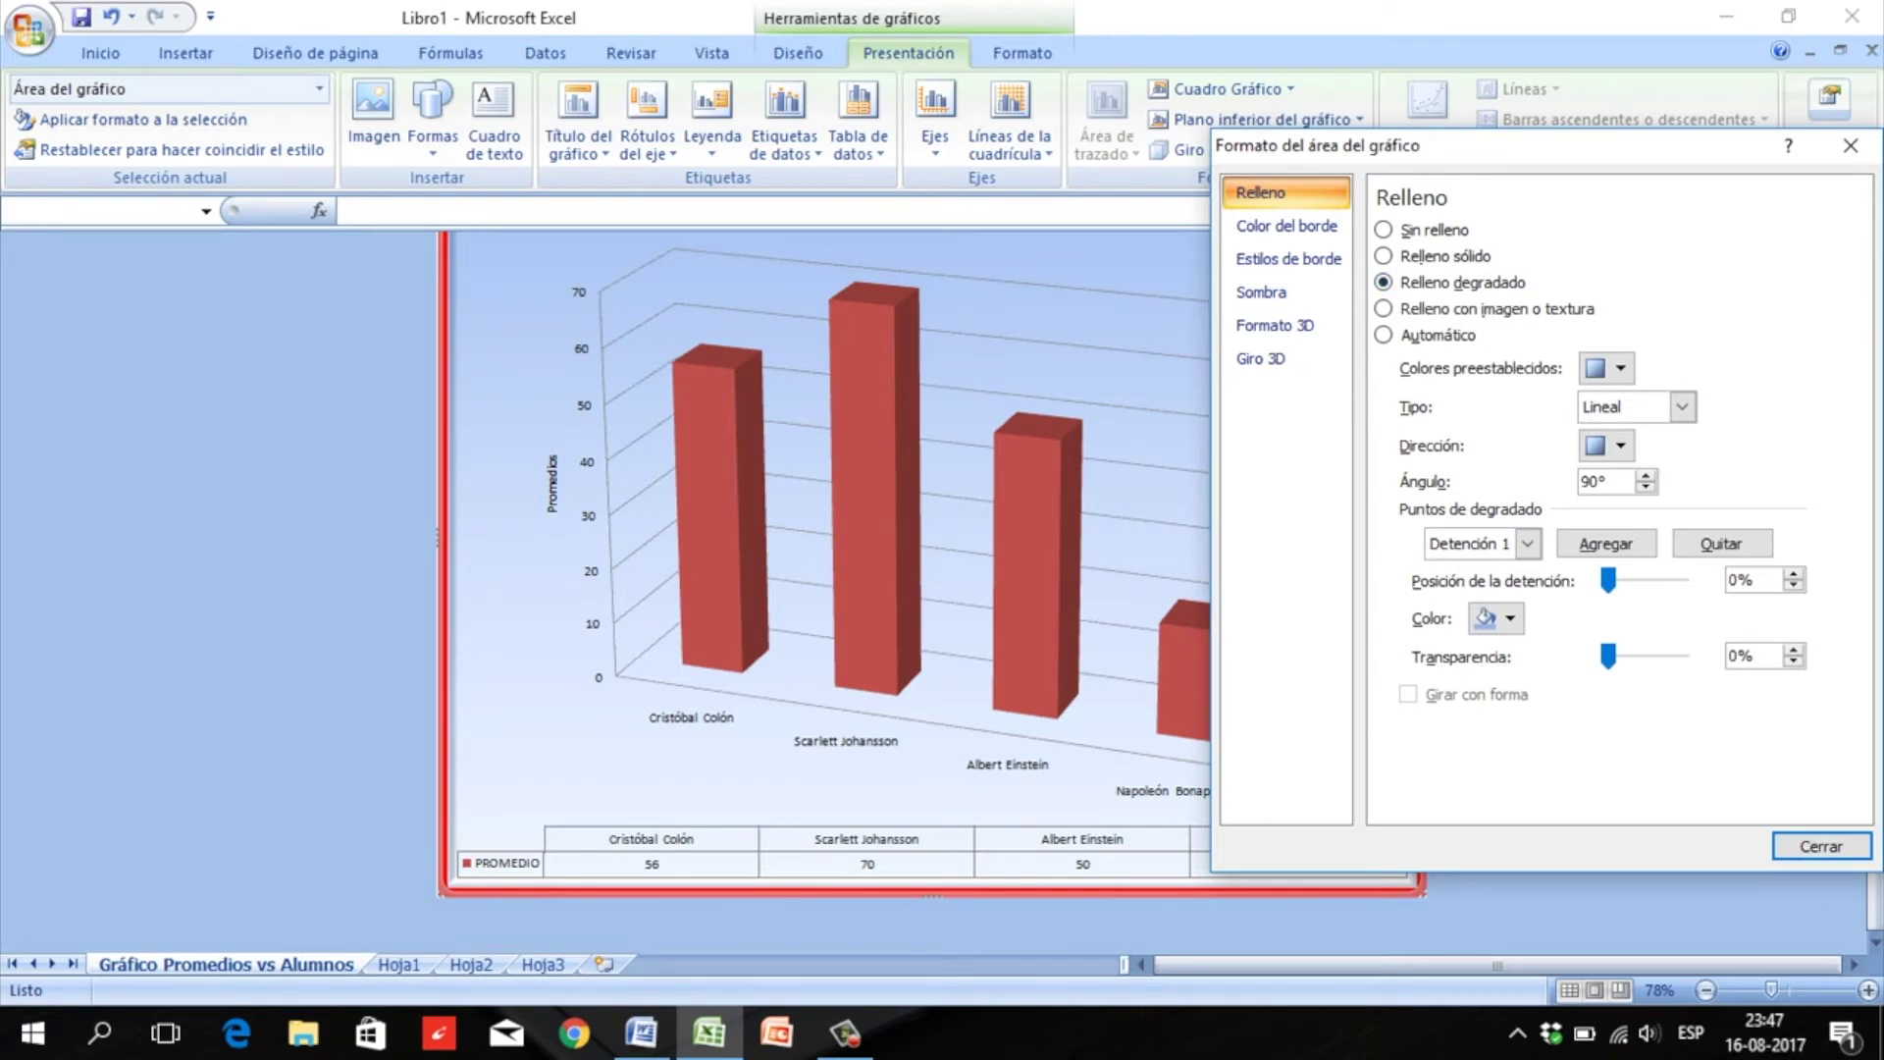
left_click(1494, 618)
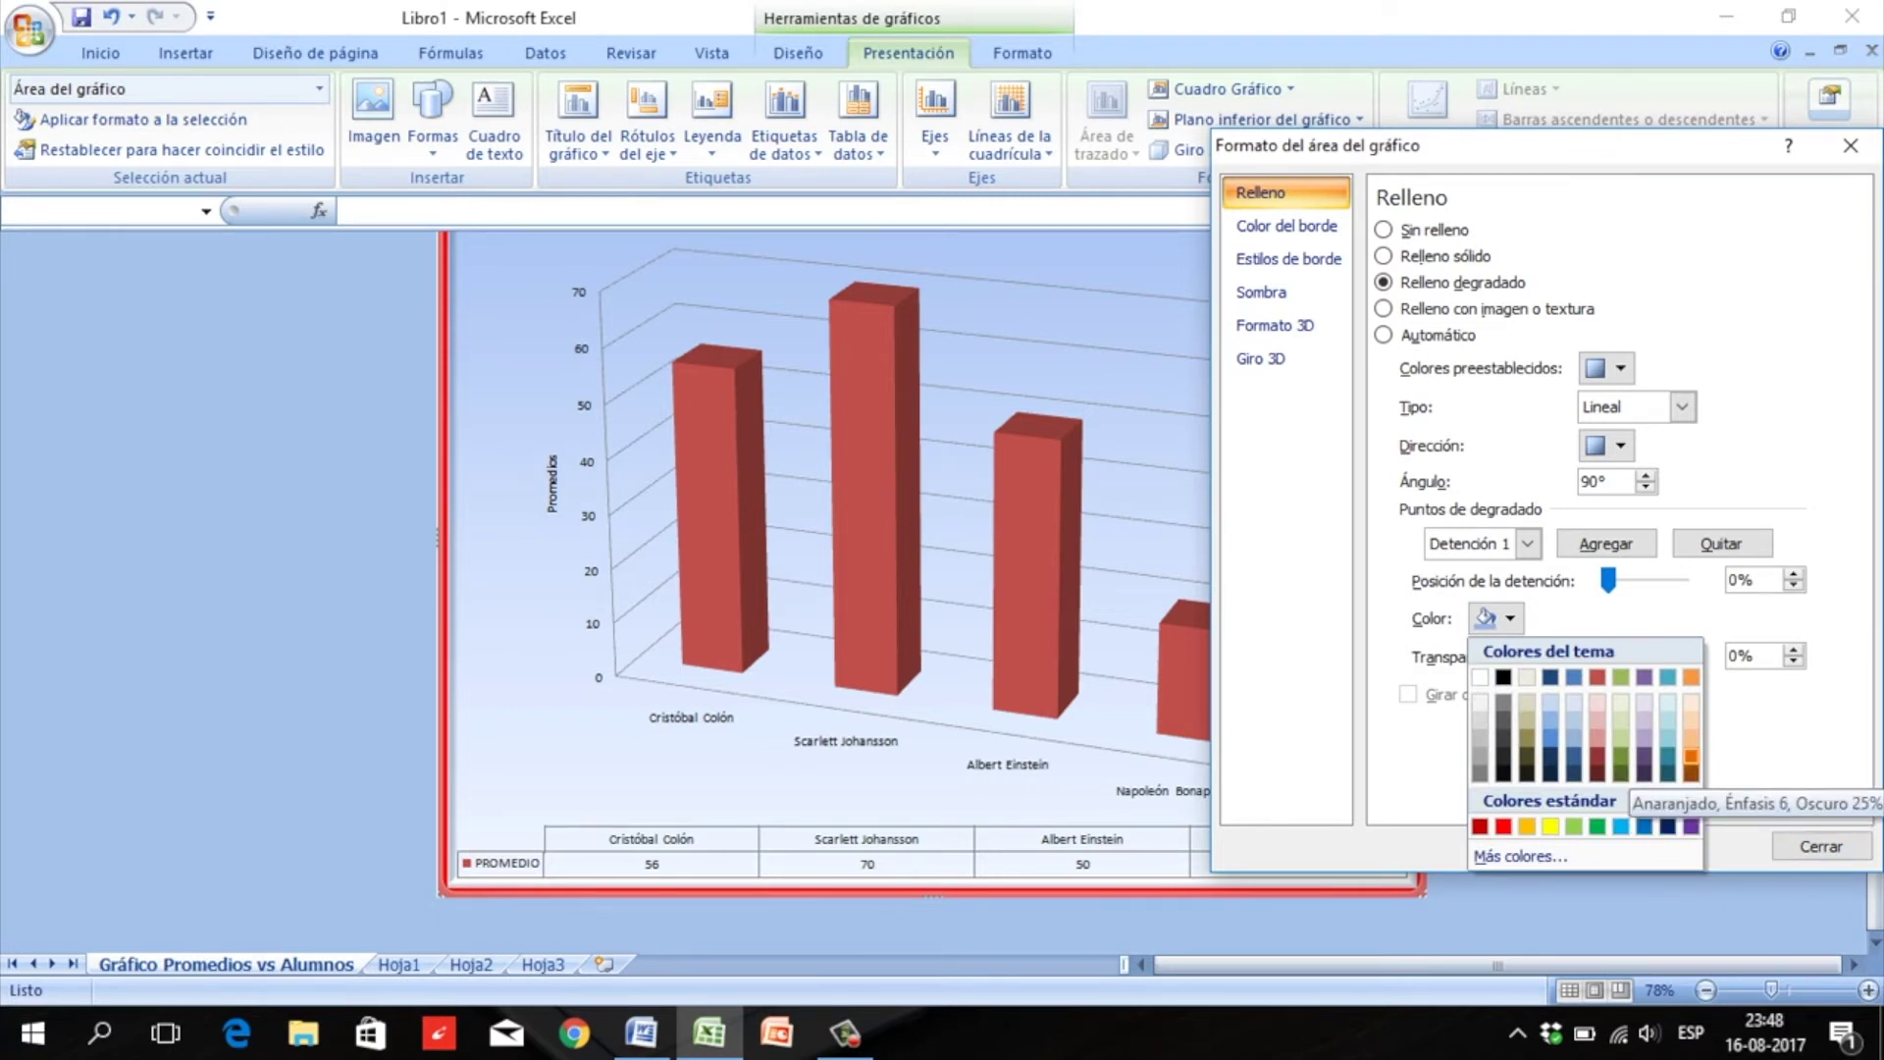
left_click(1692, 677)
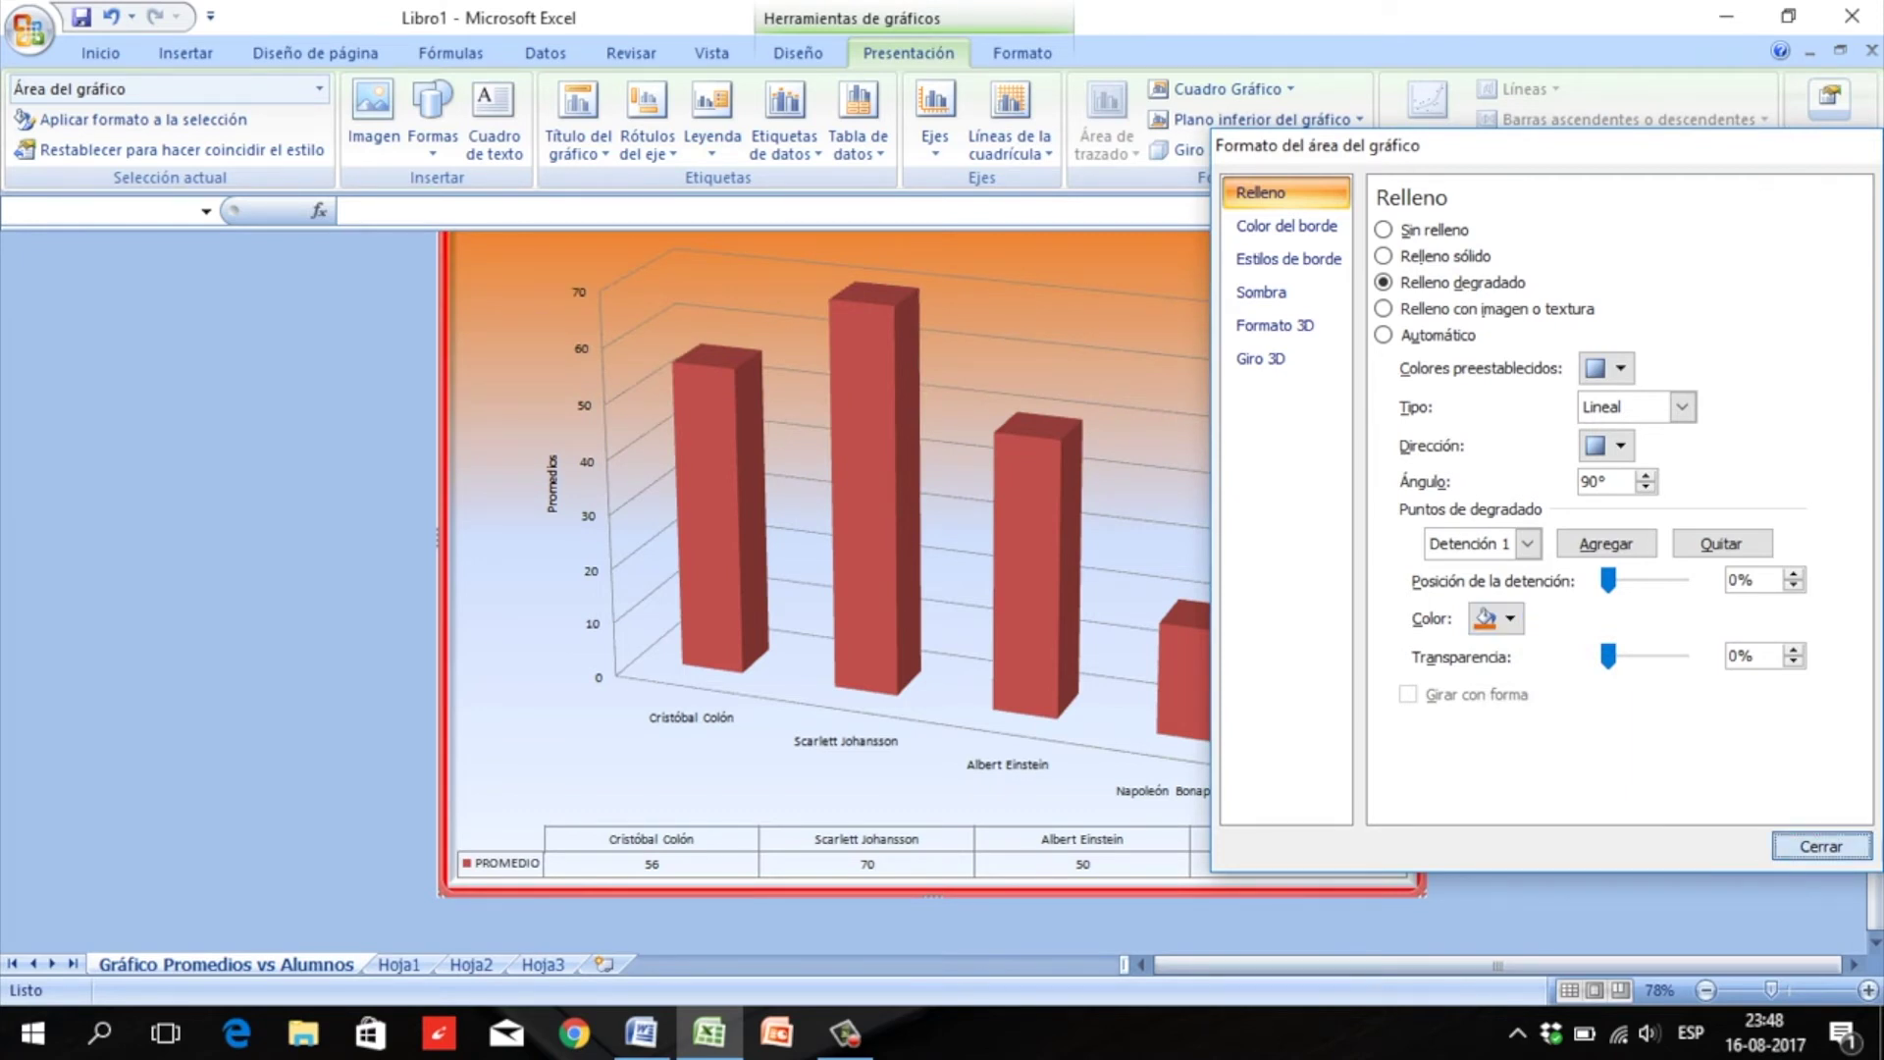
left_click(1820, 846)
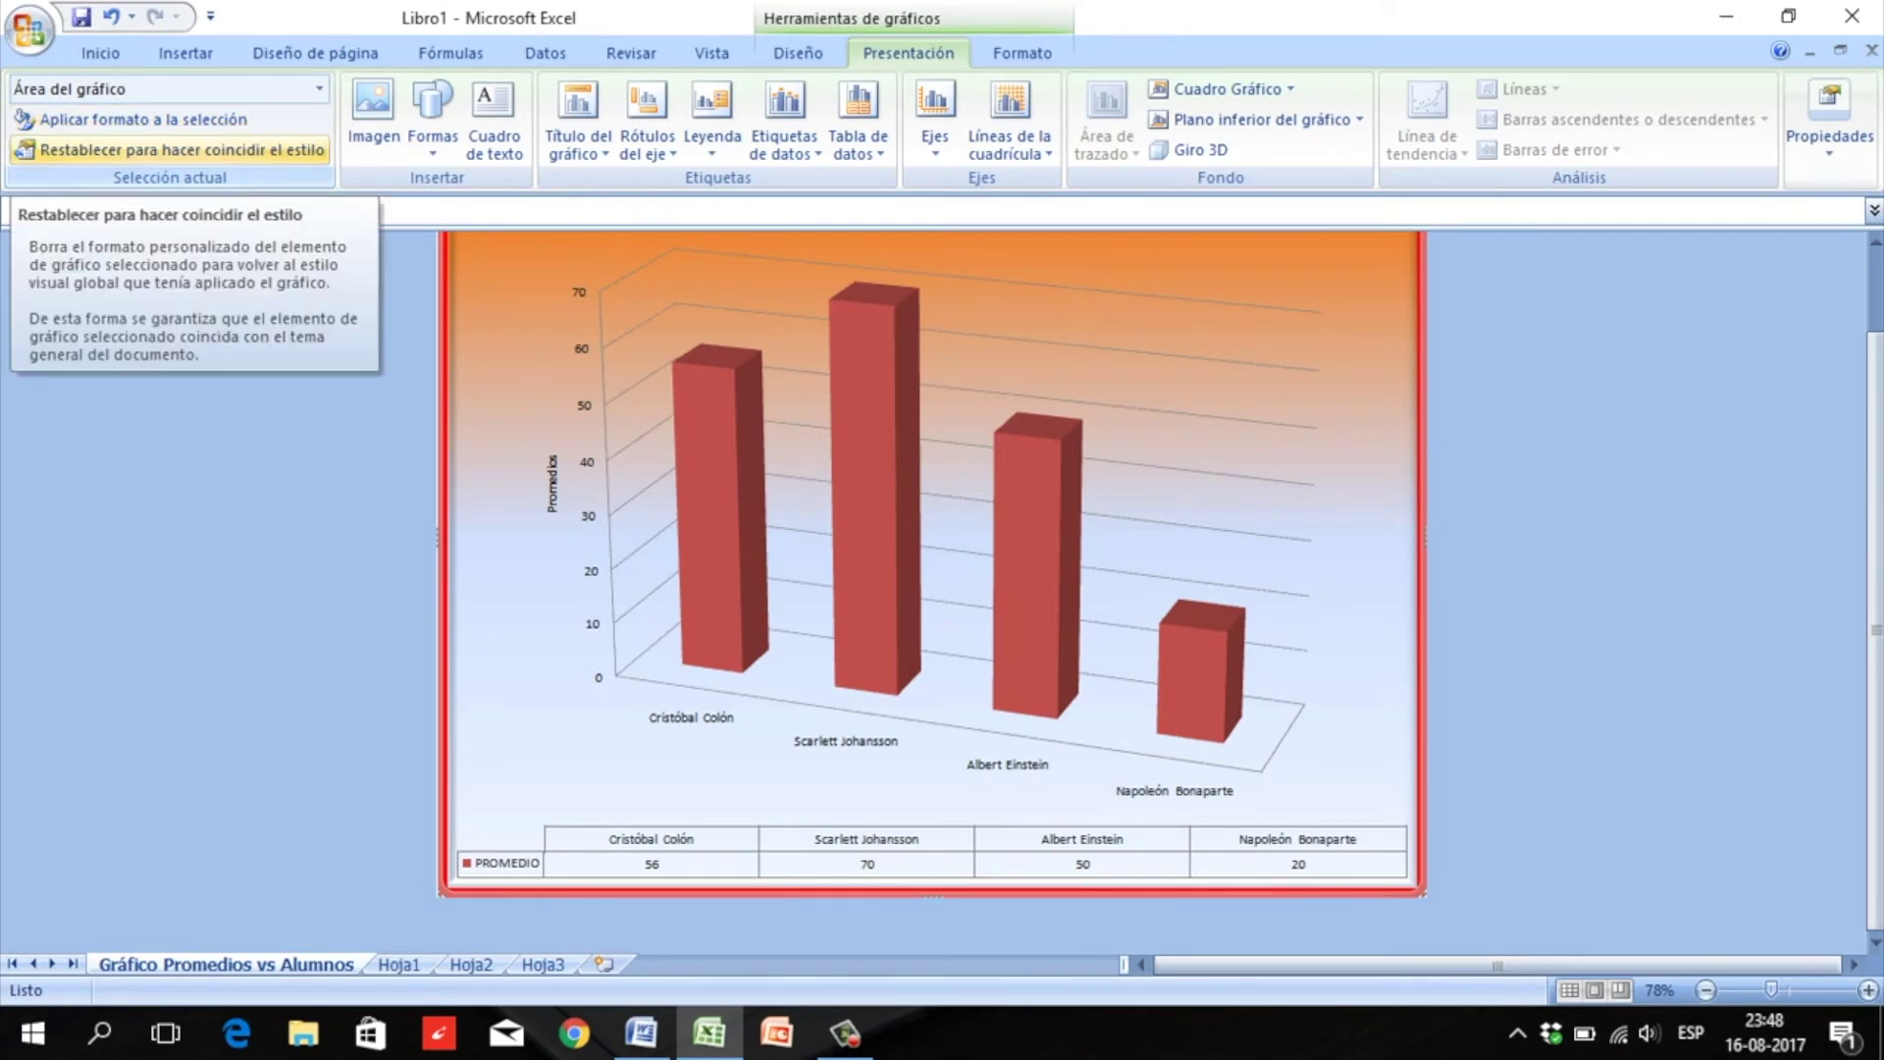
Try resetting the chart area's custom formatting to match the style, then undo the reset.
left_click(182, 149)
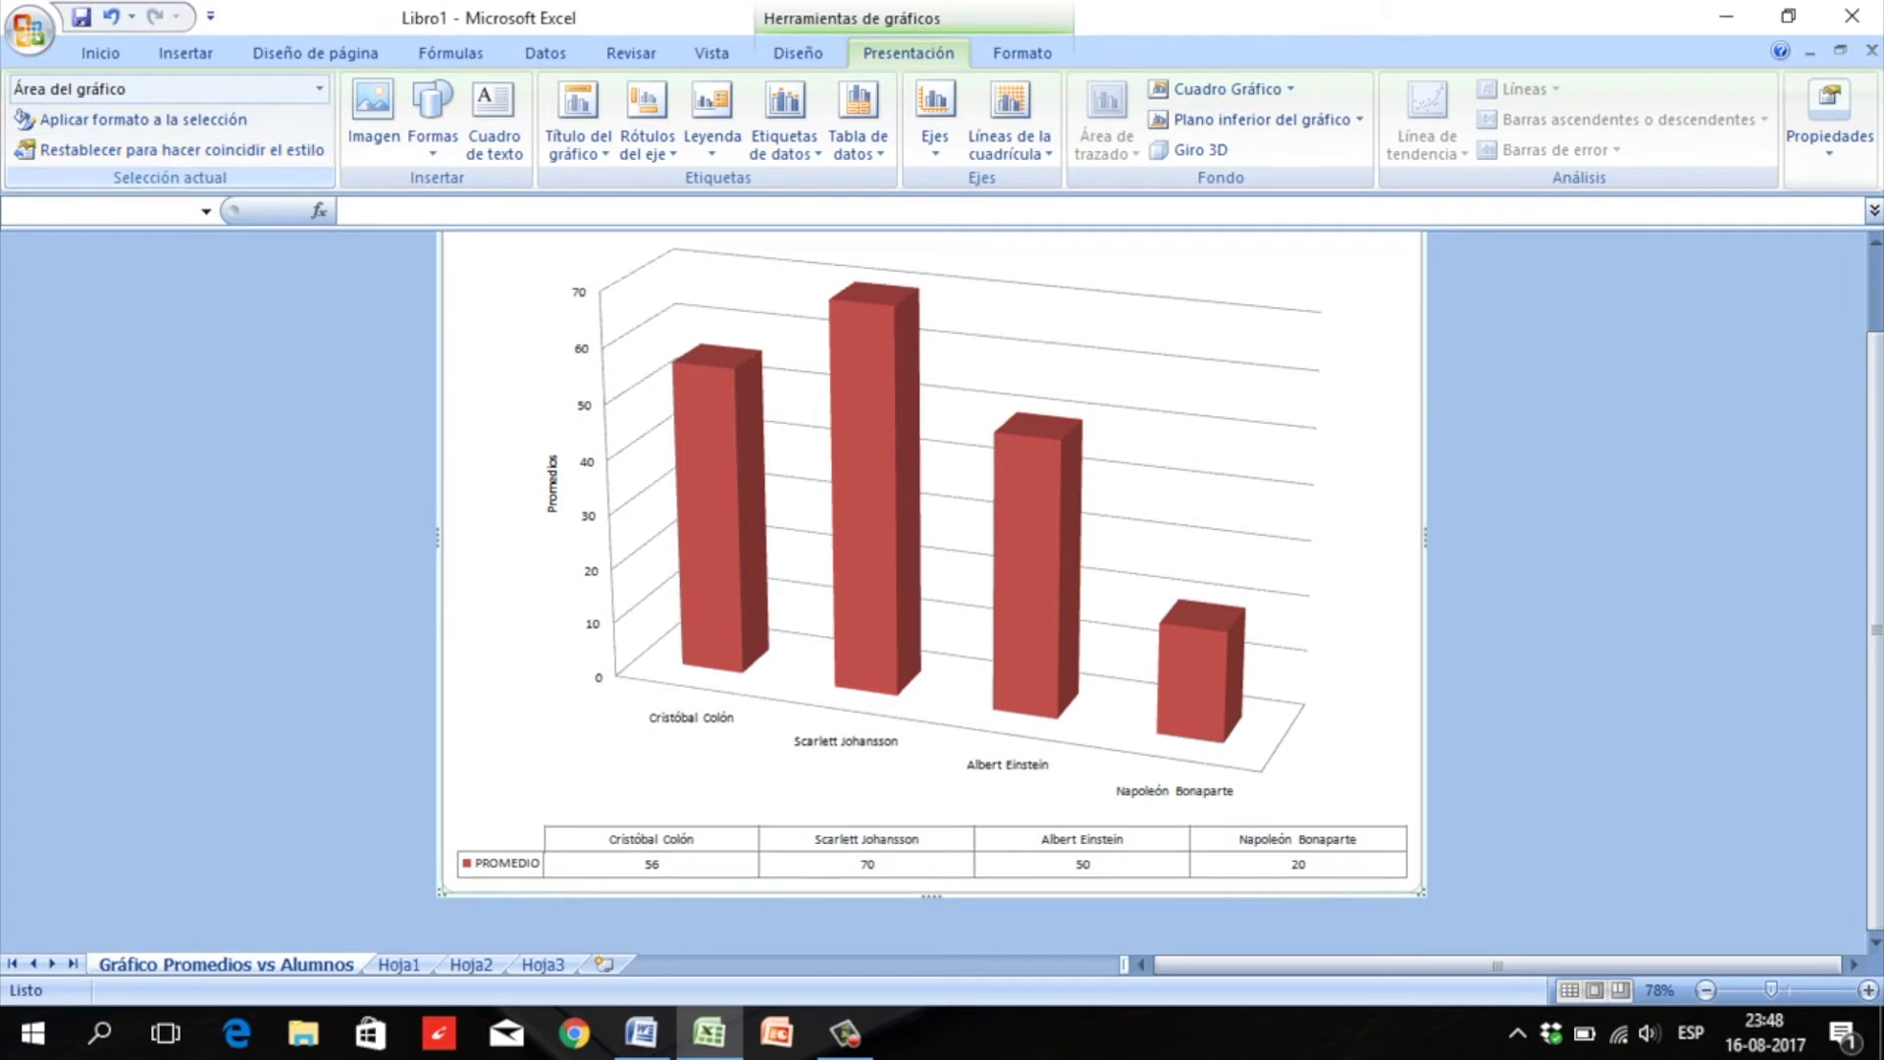
scroll(932, 589, "up", 2)
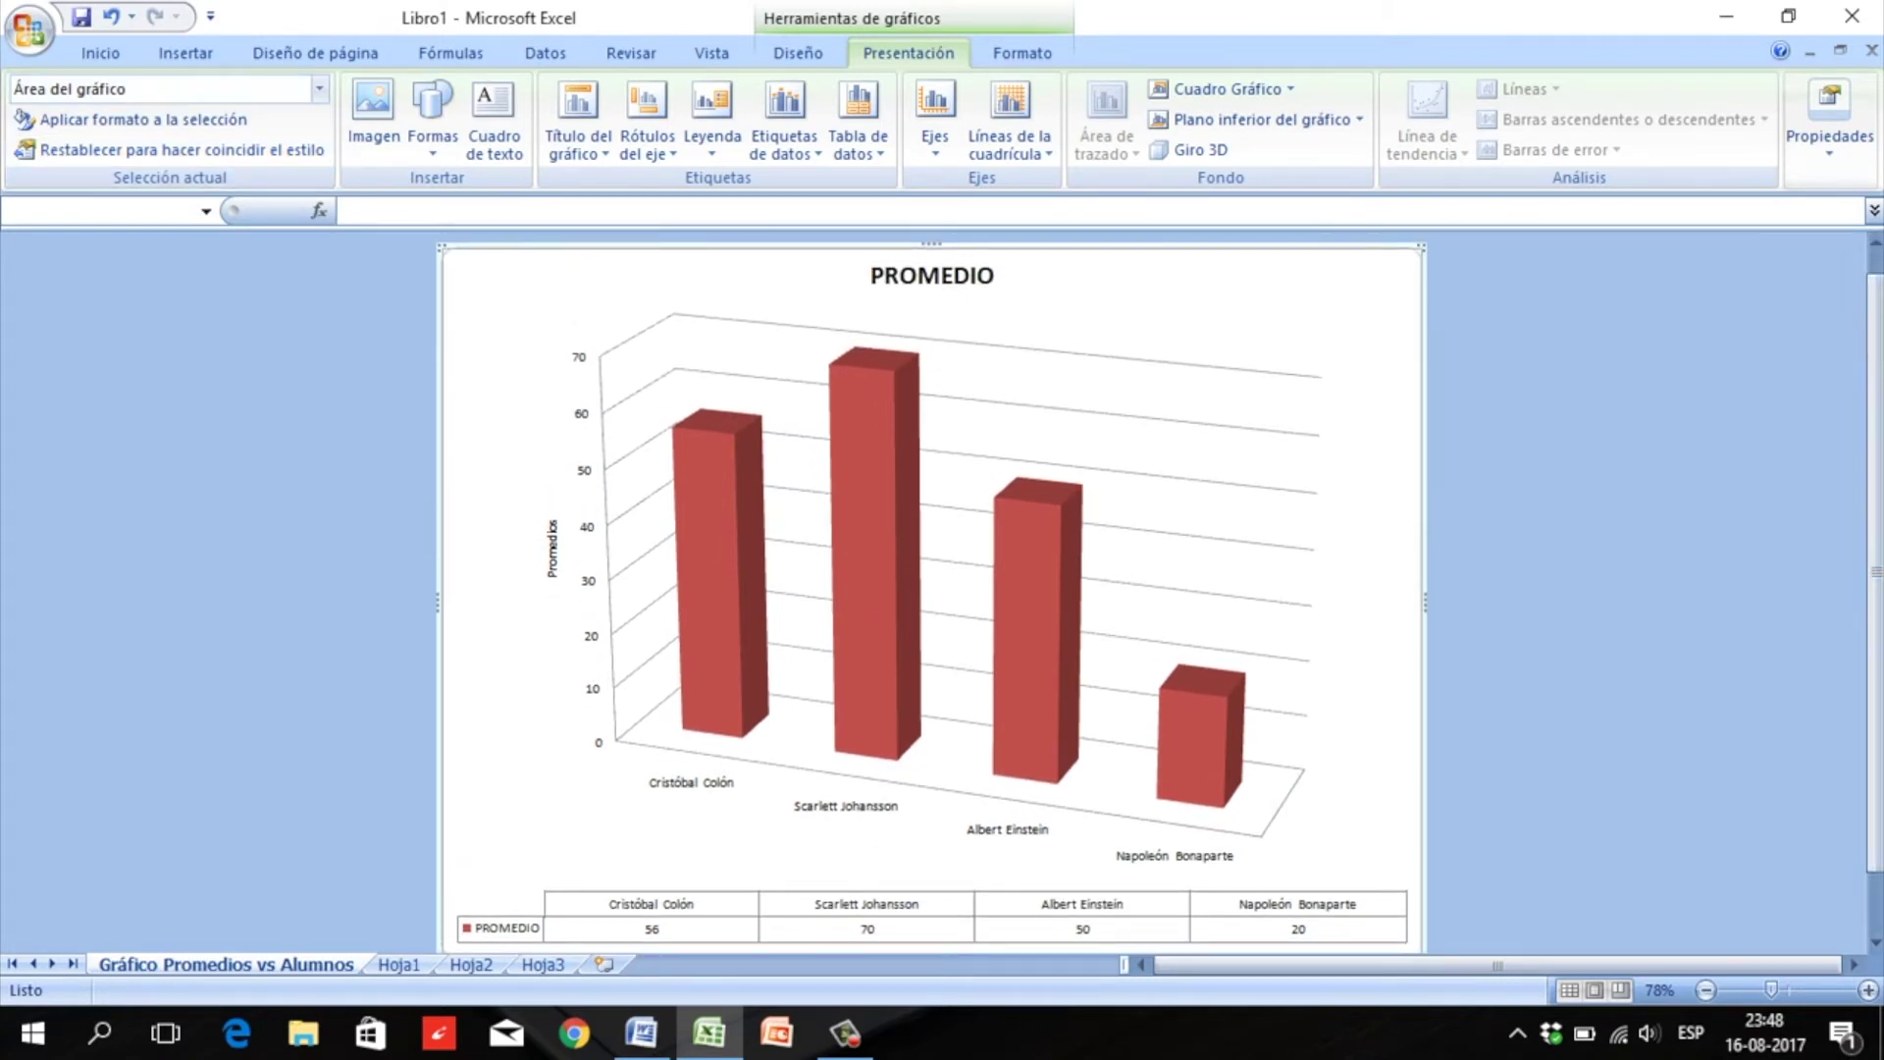
left_click(111, 16)
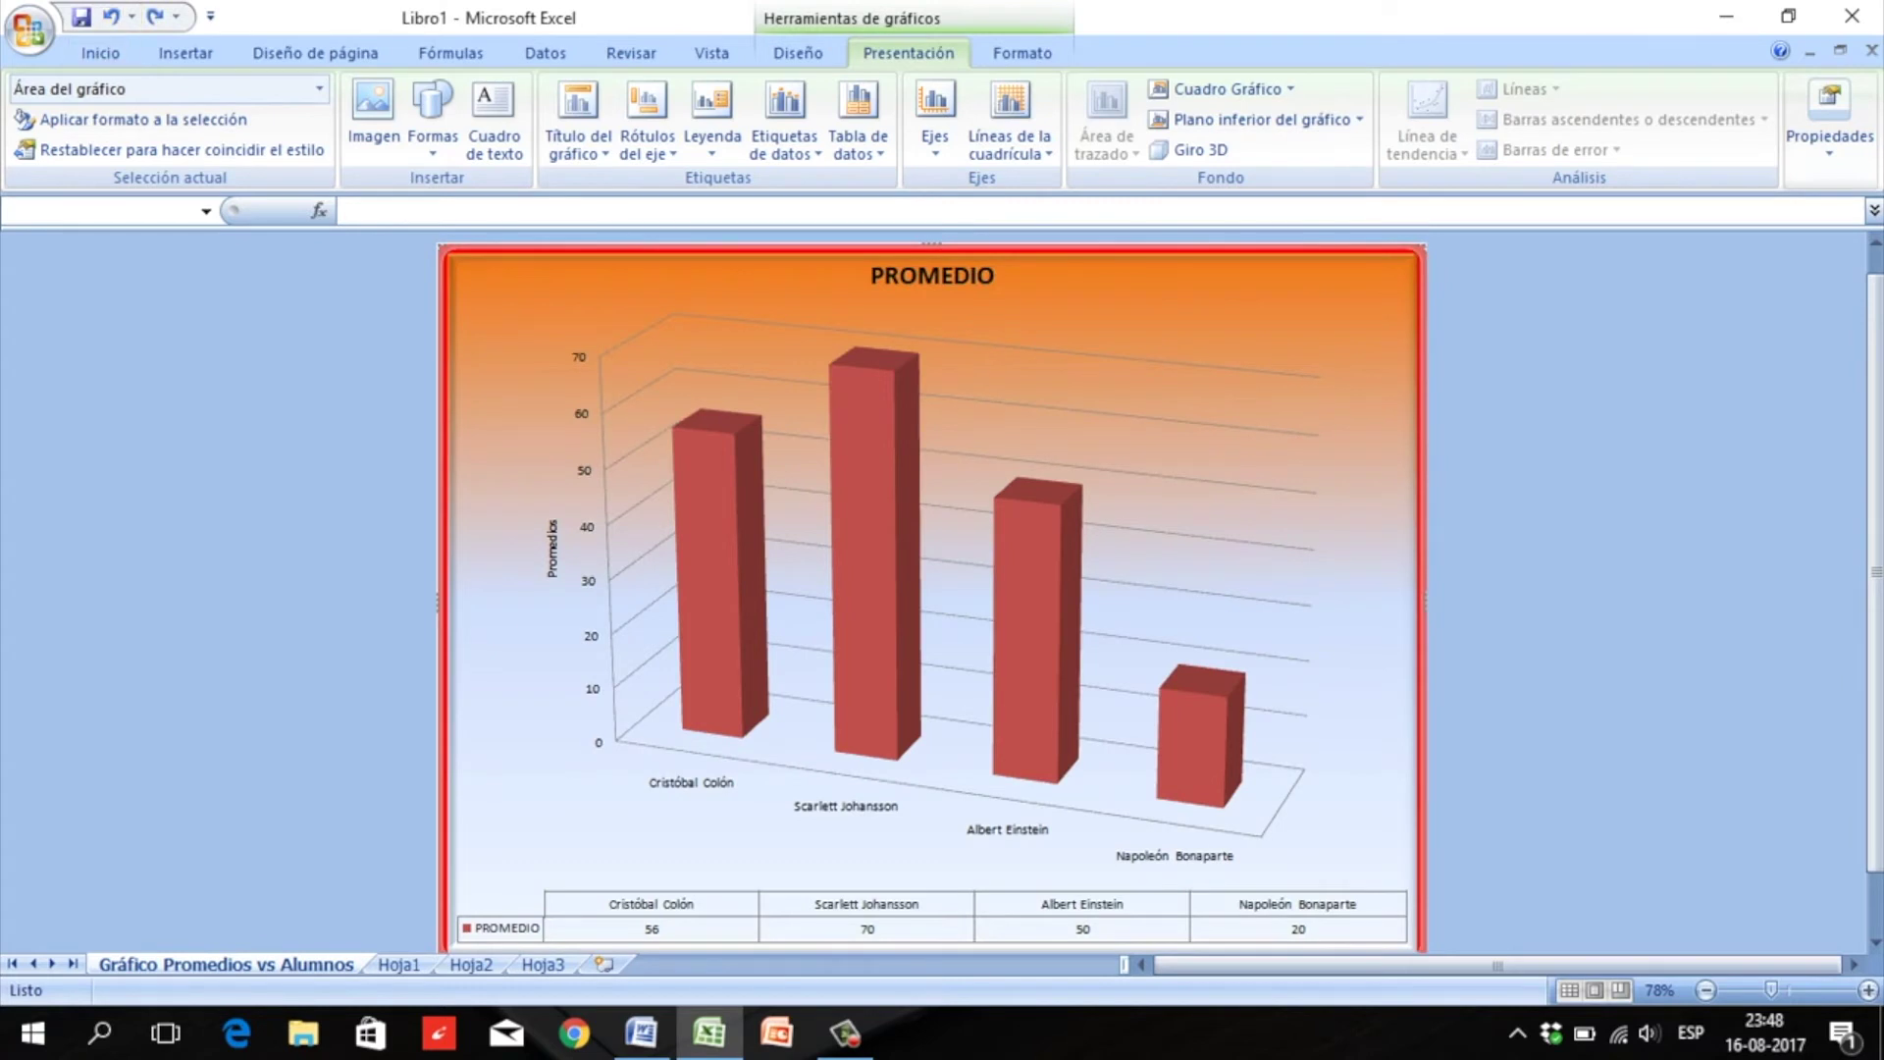
Try inserting the picture Fondo 4 from the Imágenes folder over the chart and shrinking it to under half its width, then undo both changes.
mouse_move(1876, 572)
left_mouse_down()
mouse_move(1877, 554)
mouse_move(1877, 590)
left_mouse_up()
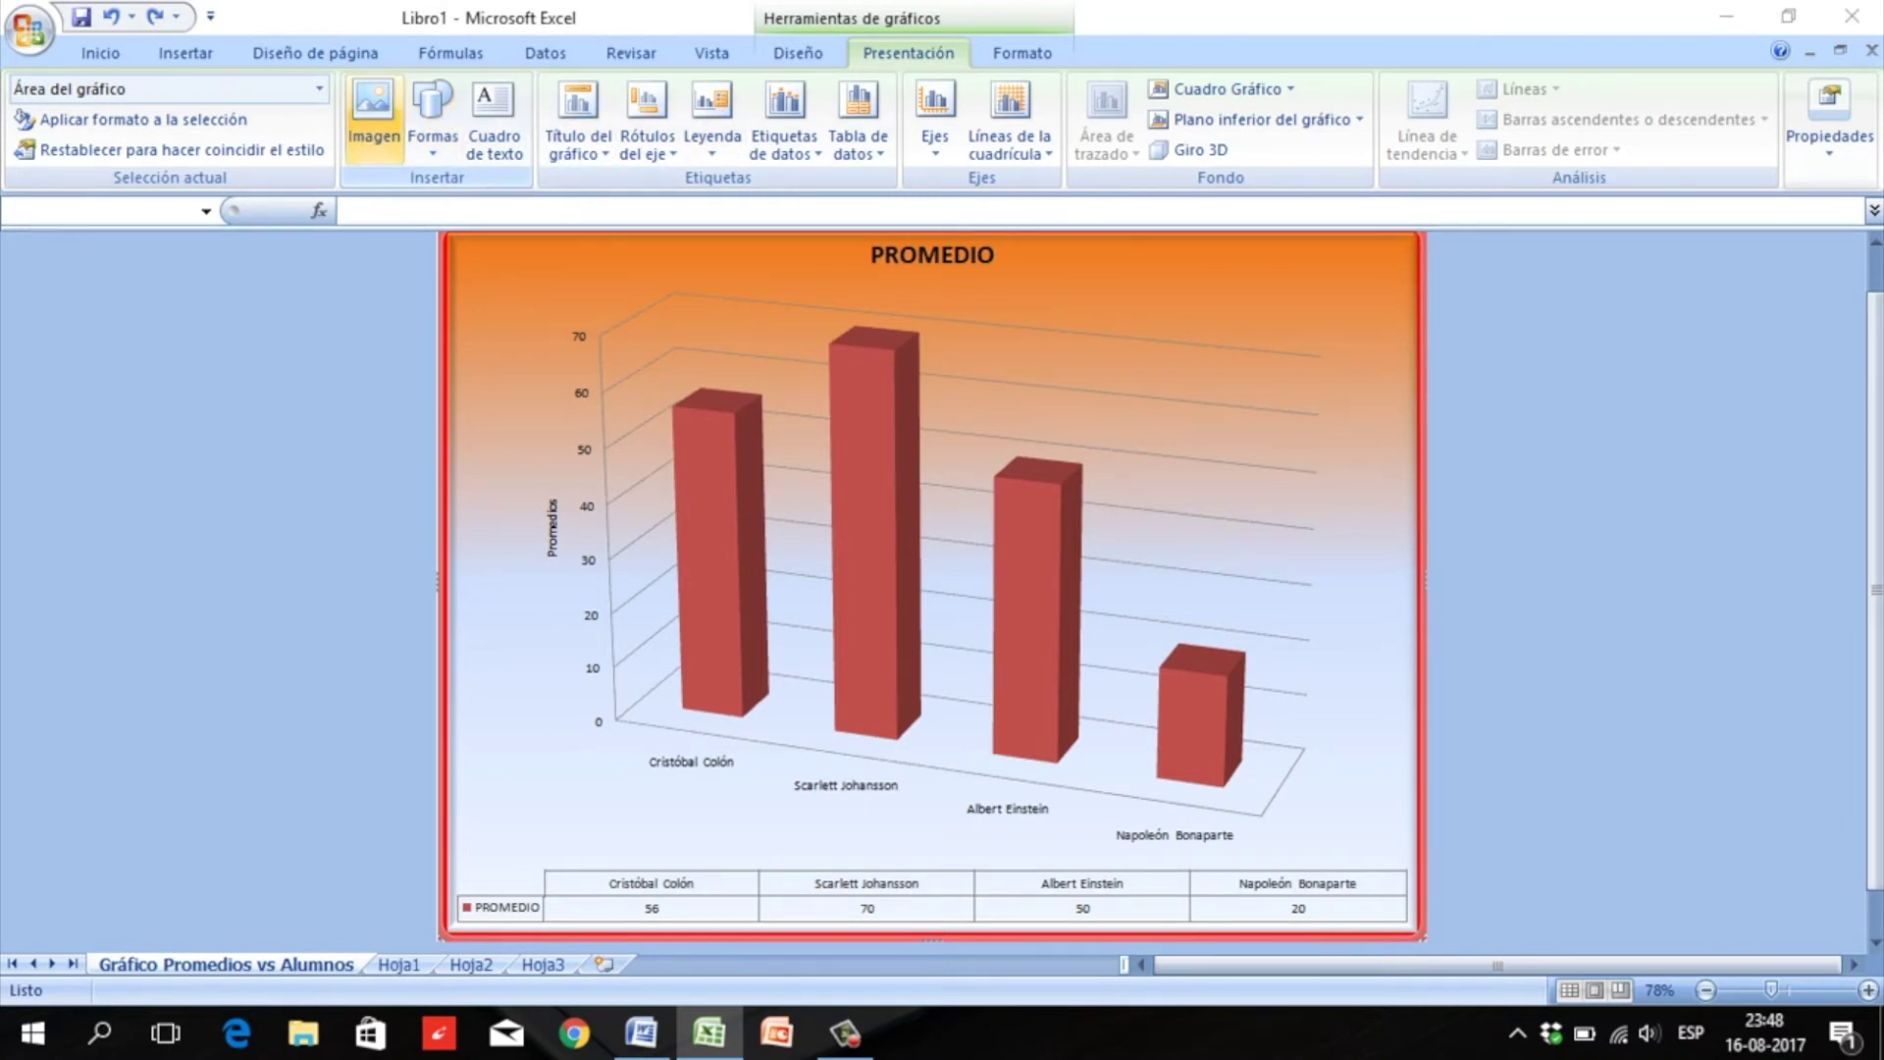
left_click(373, 110)
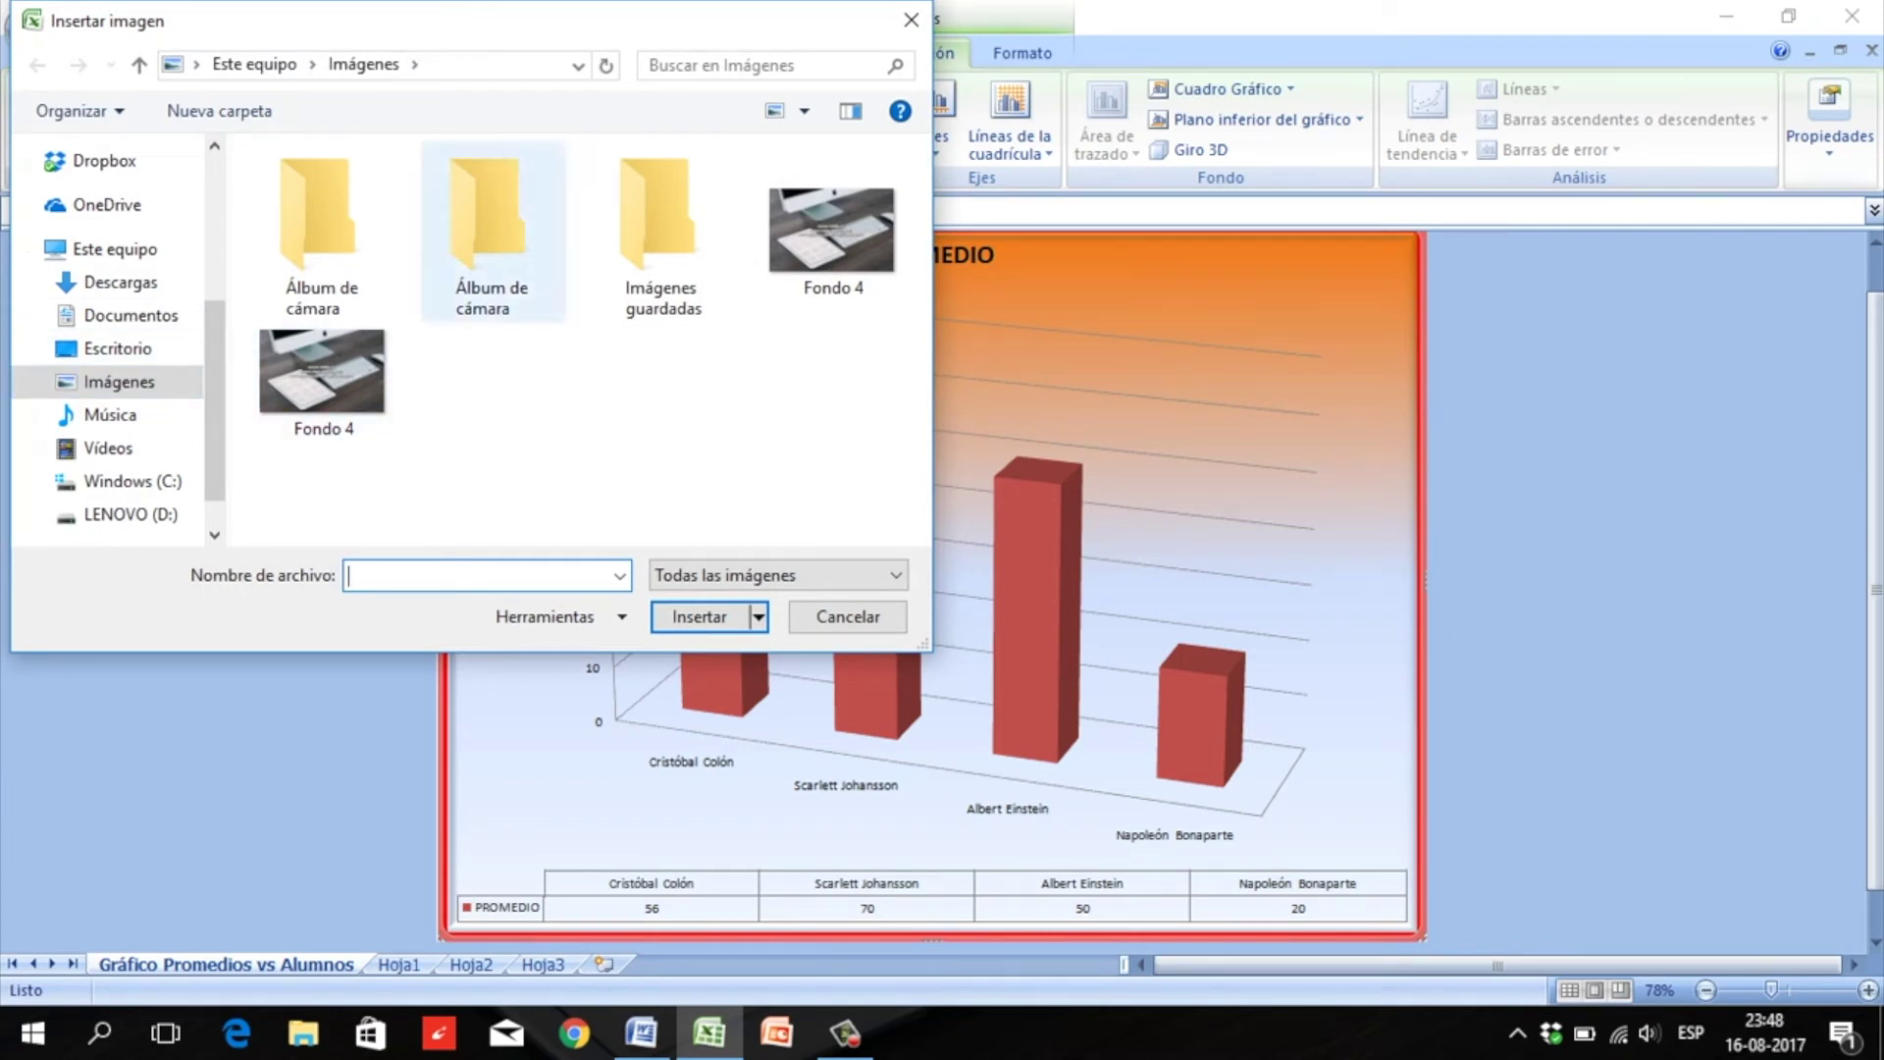
left_click(323, 383)
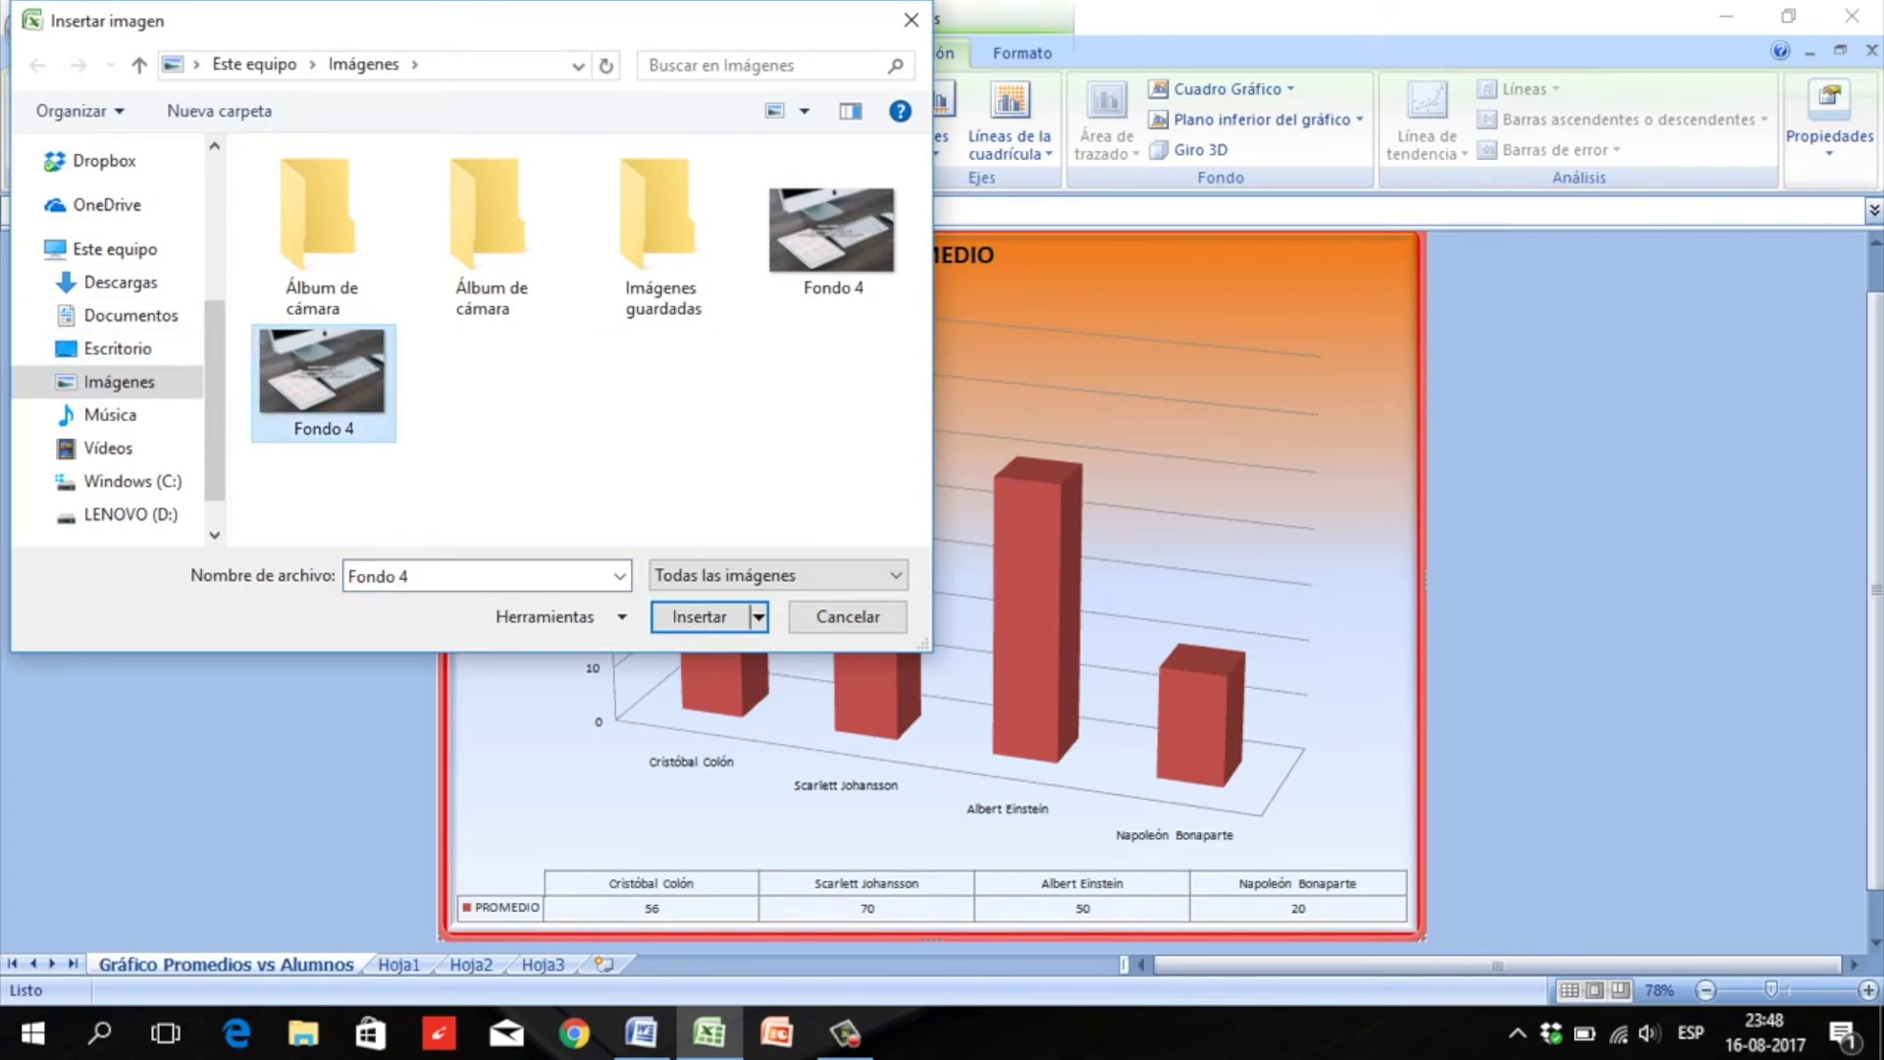
left_click(699, 616)
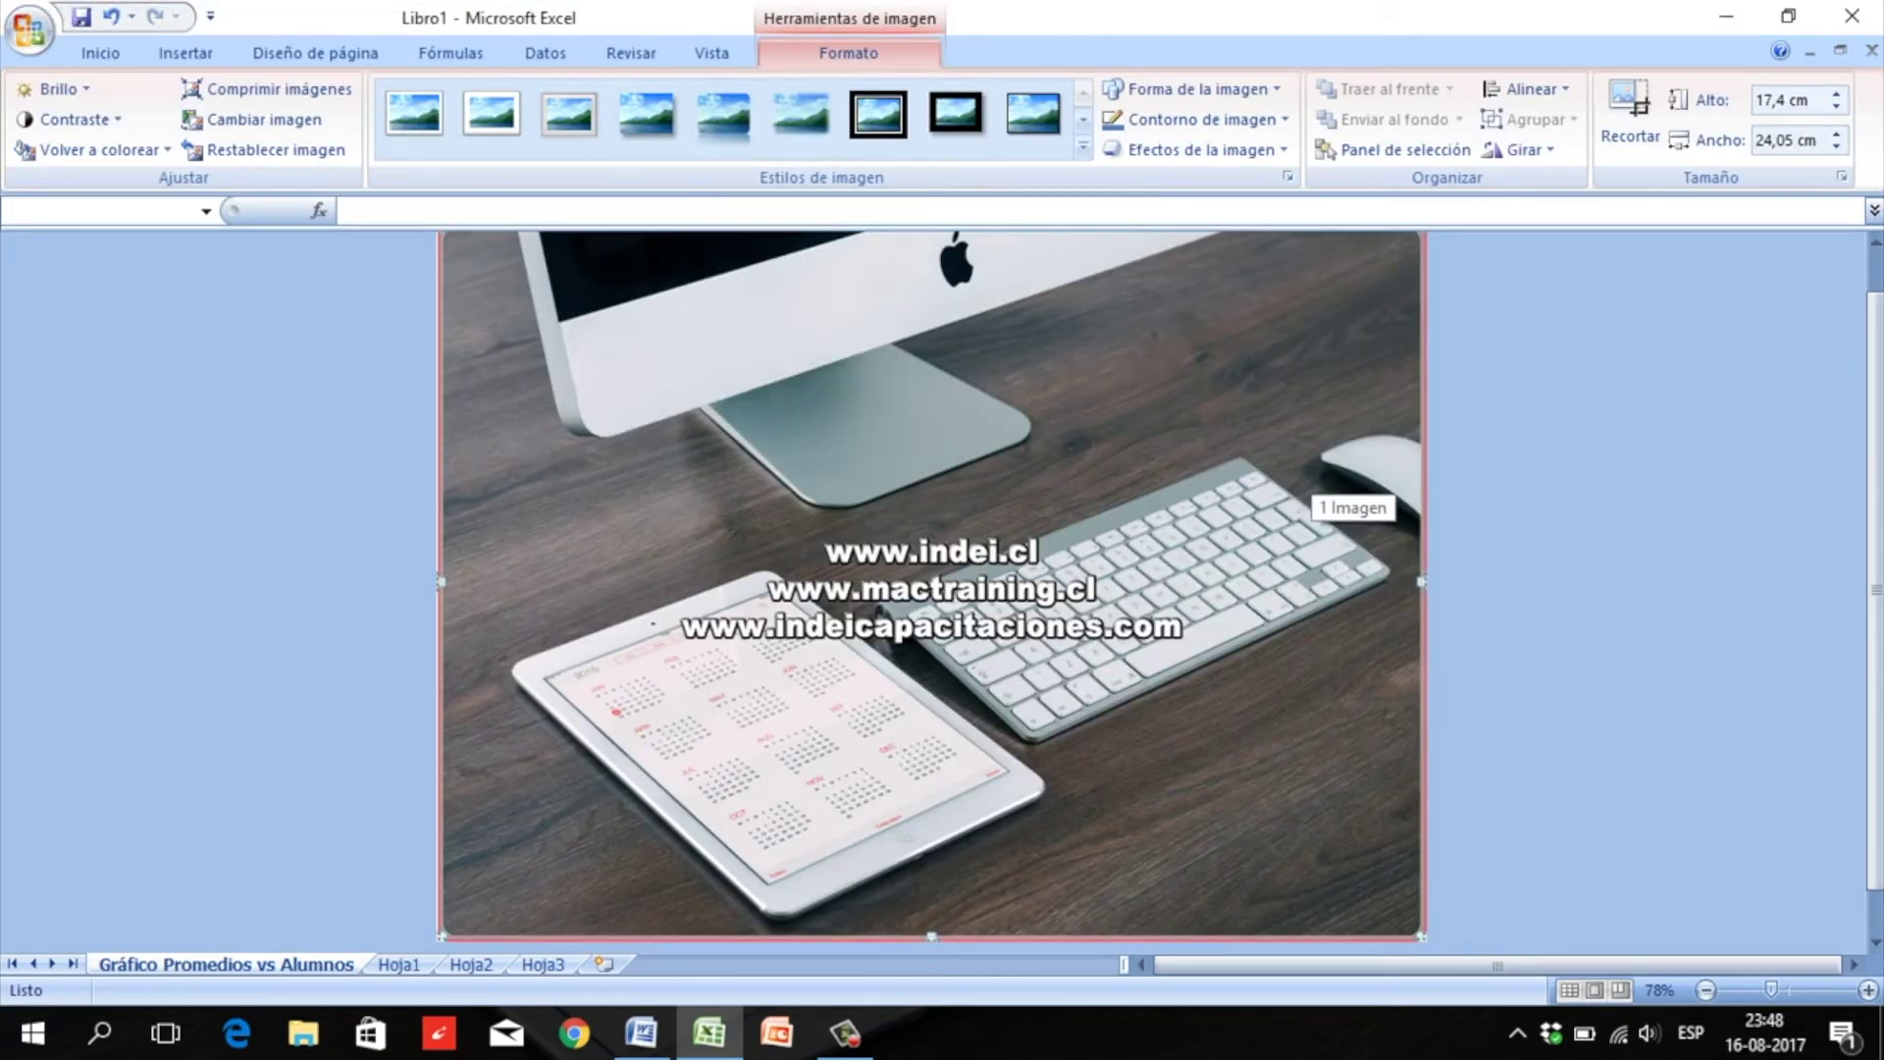
left_click_drag(1422, 936, 853, 594)
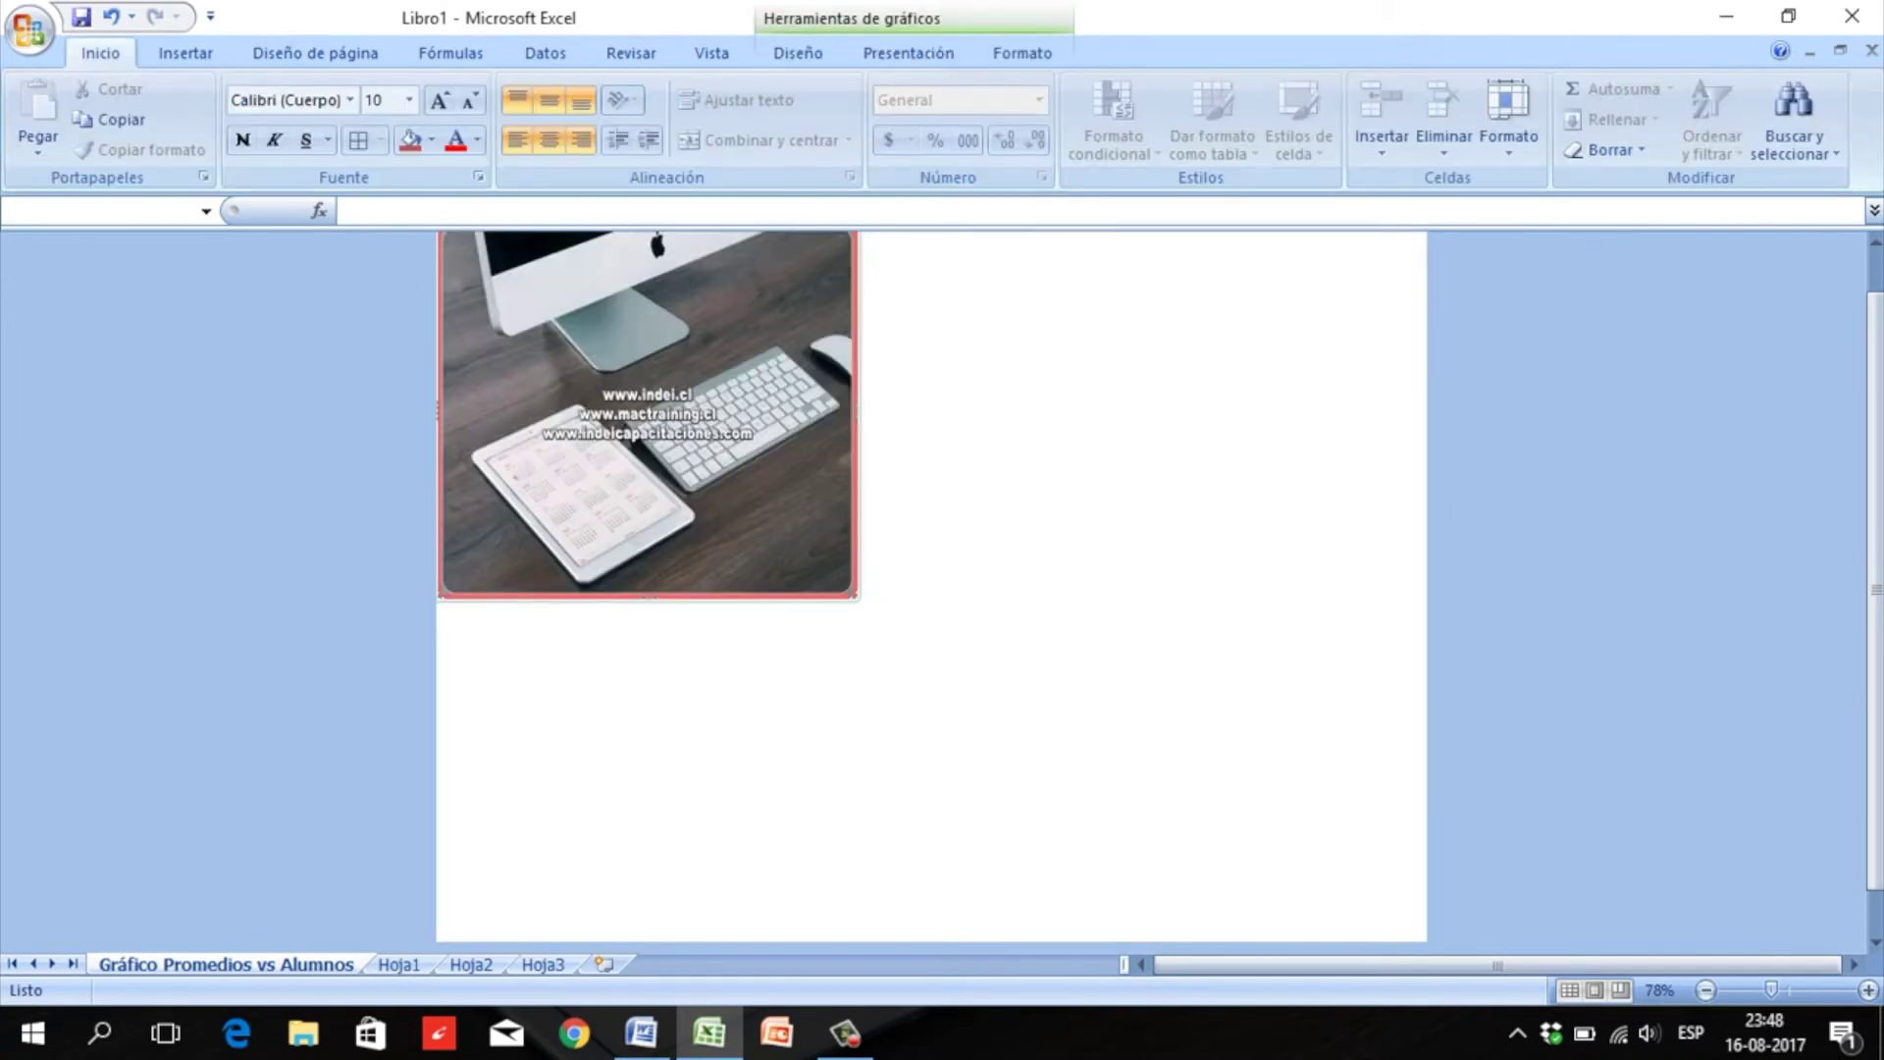
left_click(111, 17)
left_click(111, 17)
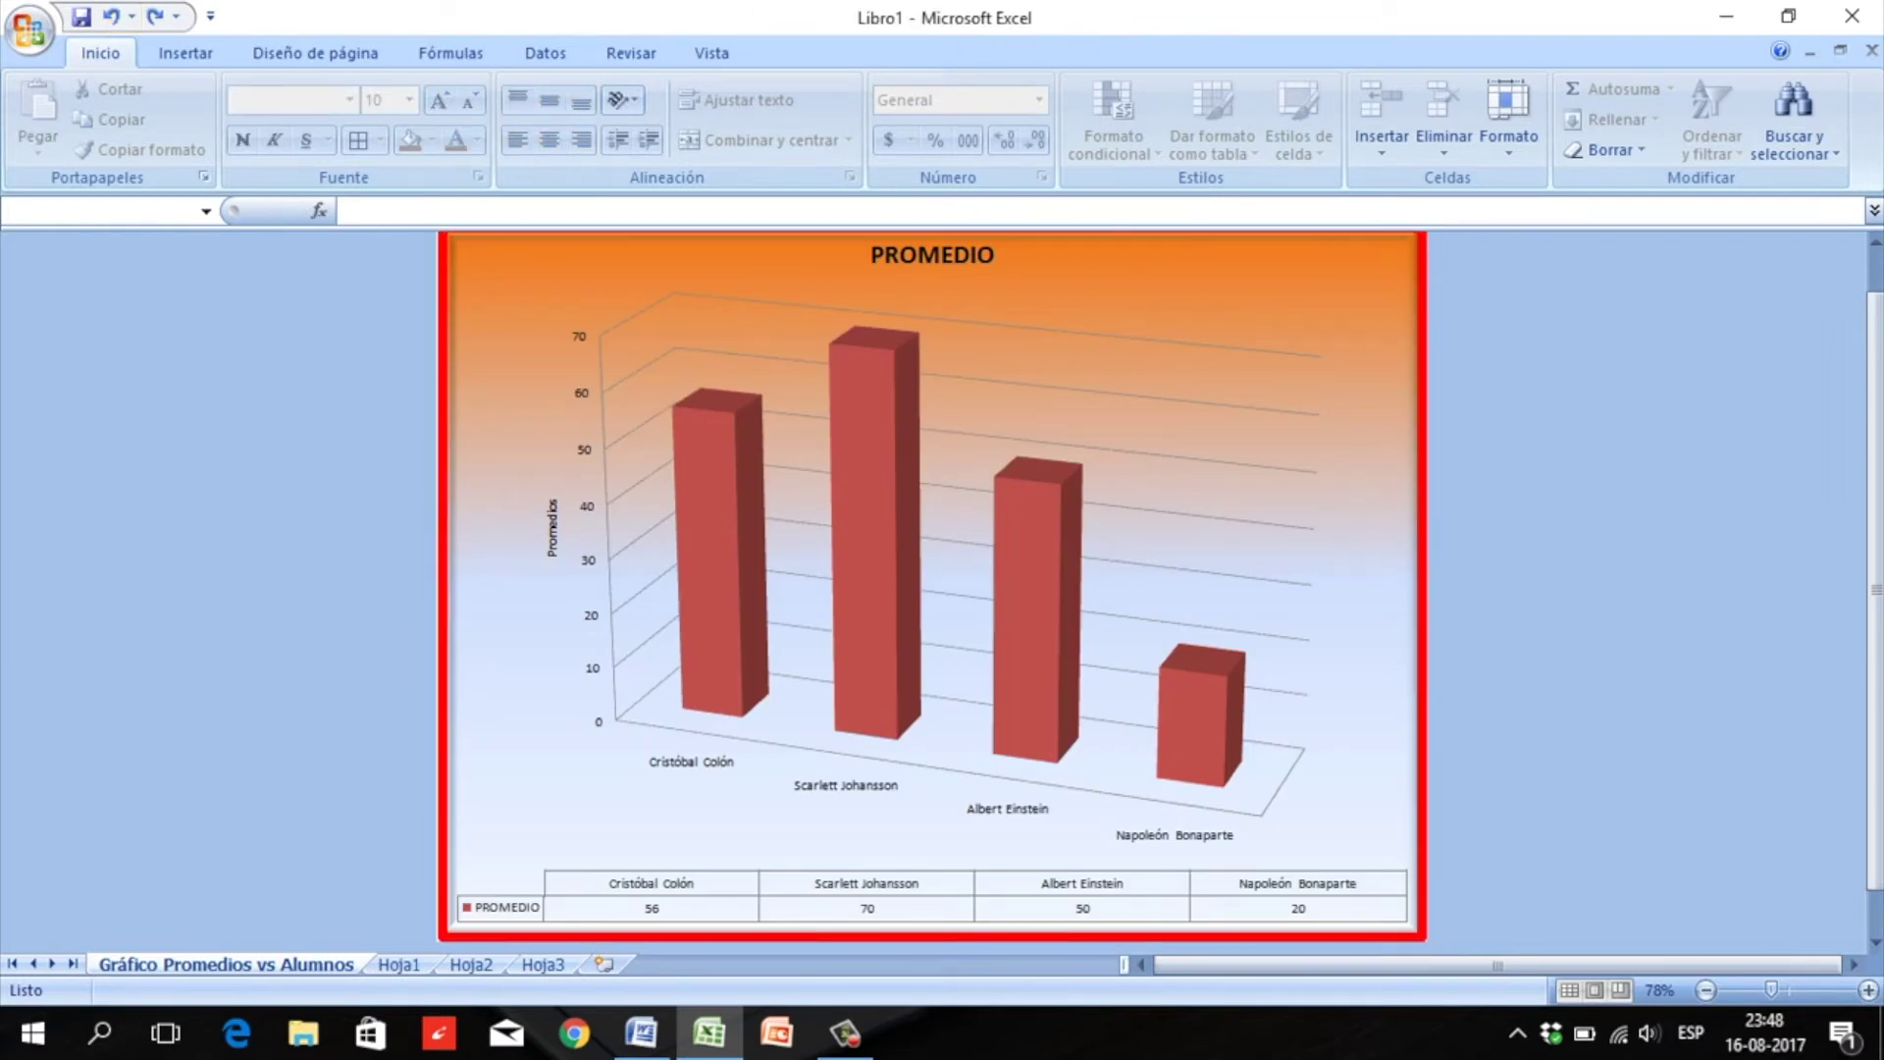
Select the chart area again and bring up the chart layout options (Presentación).
left_click(539, 282)
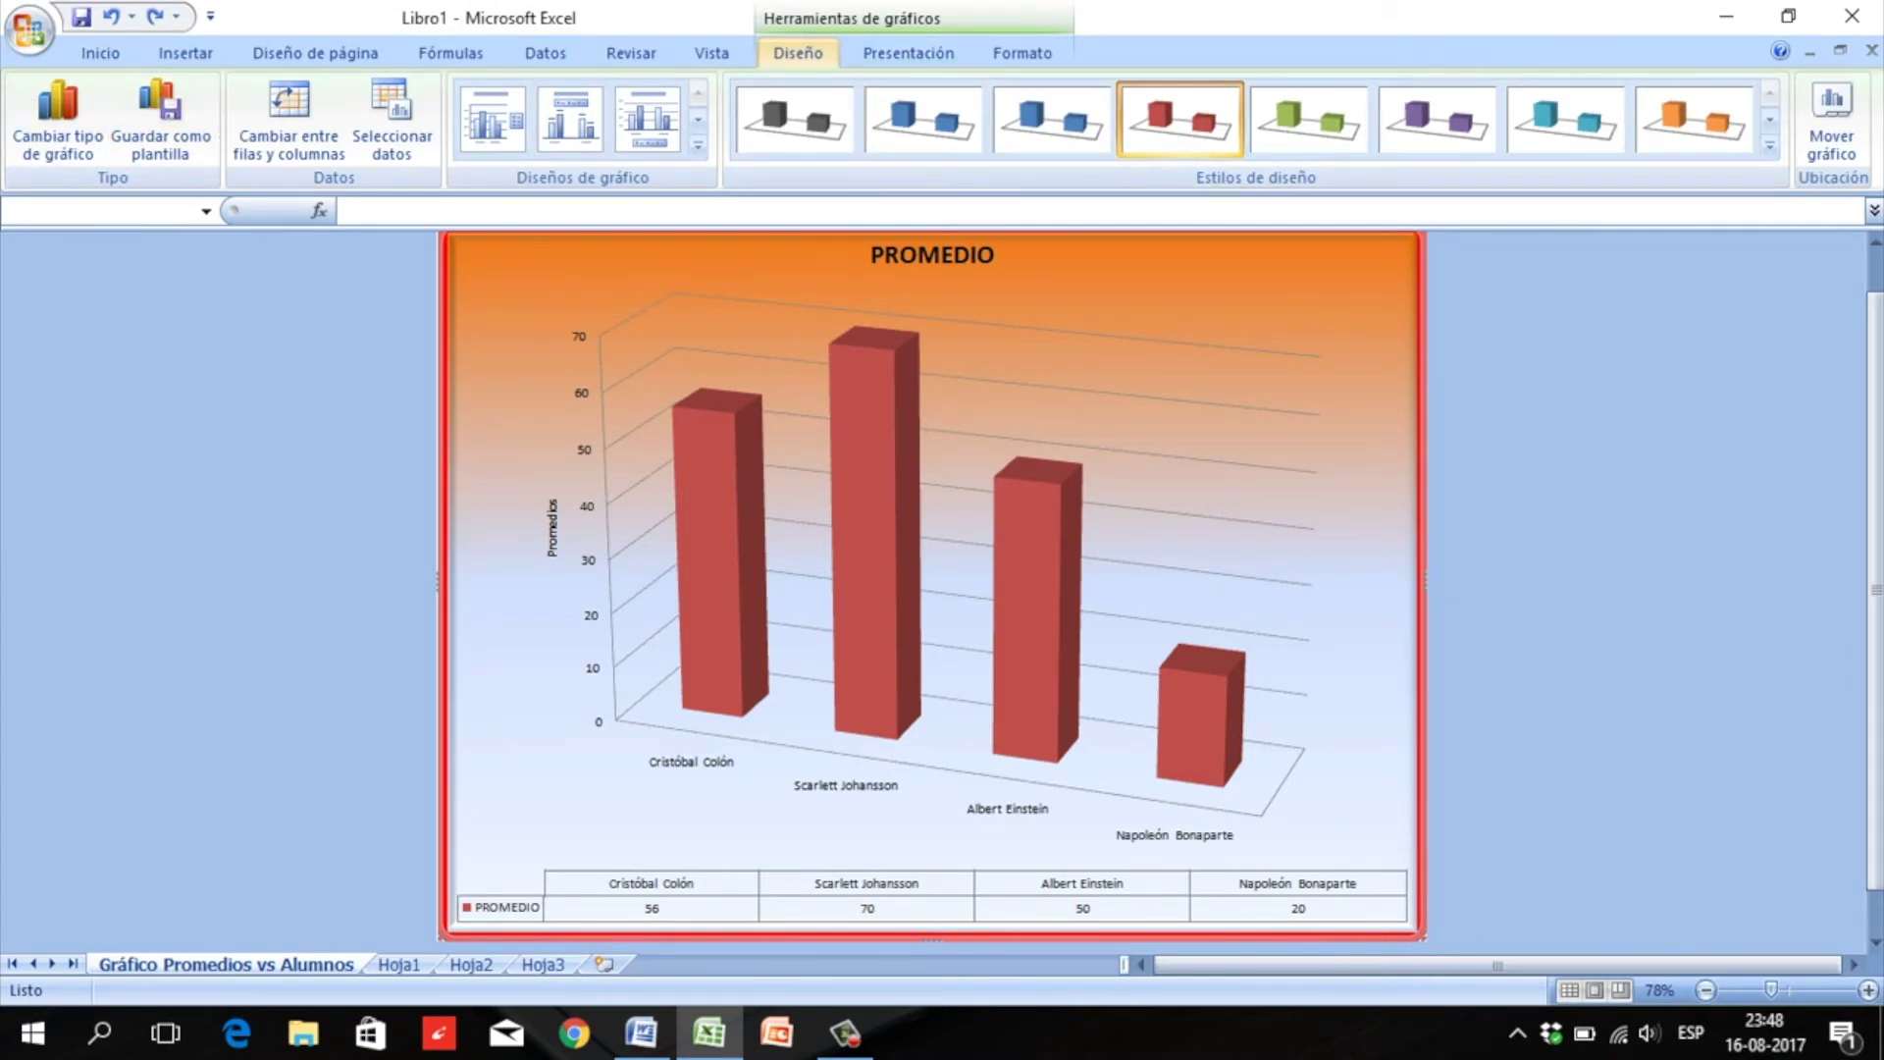
left_click(908, 53)
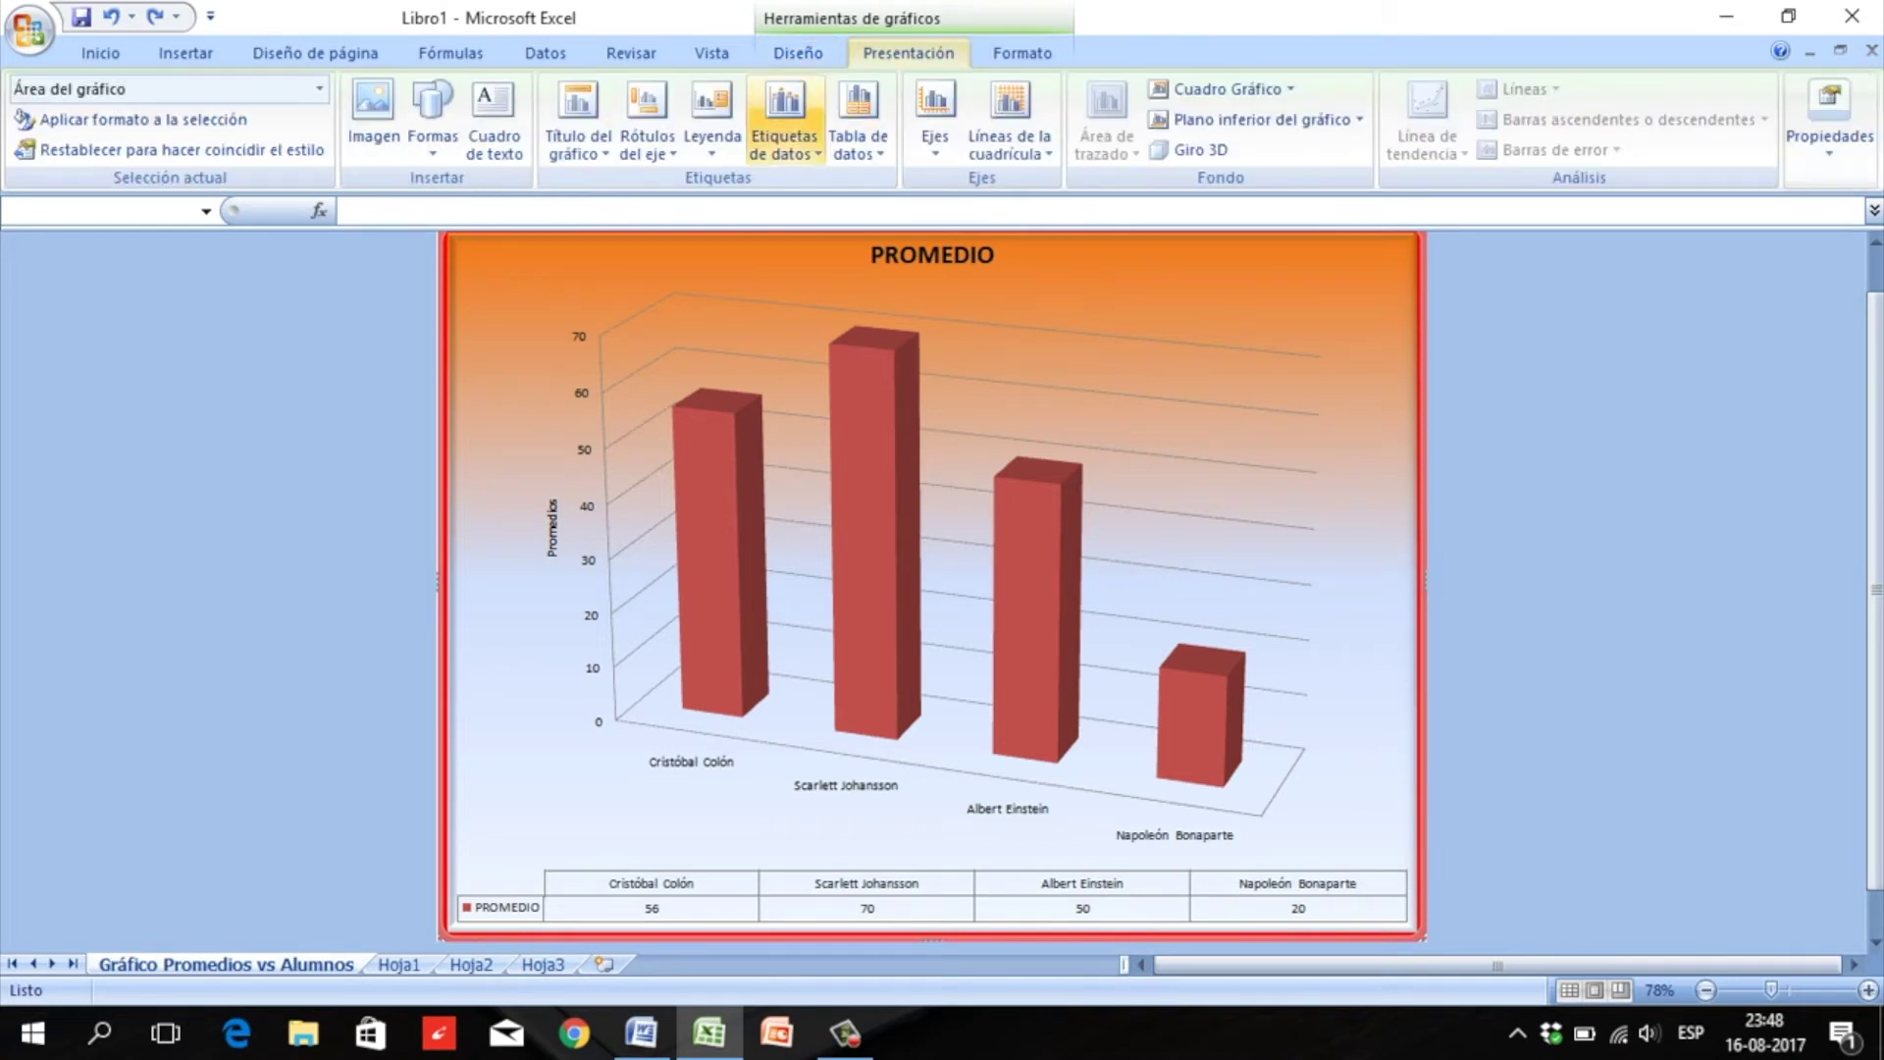